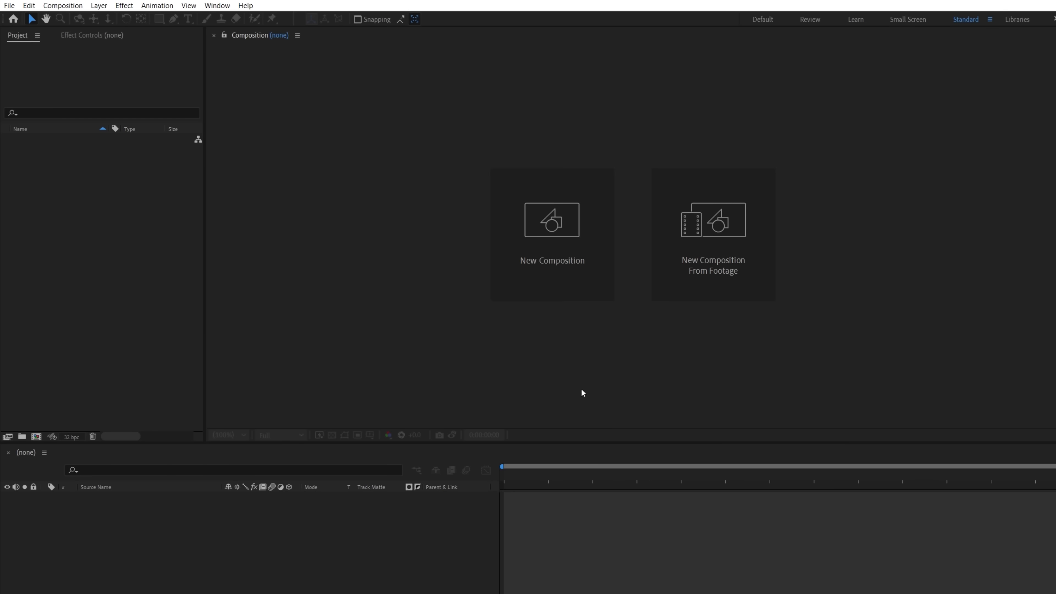
# Step: Create Comp 1 containing a black solid layer named Alien
pyautogui.click(567, 261)
pyautogui.click(390, 374)
pyautogui.rightClick(272, 513)
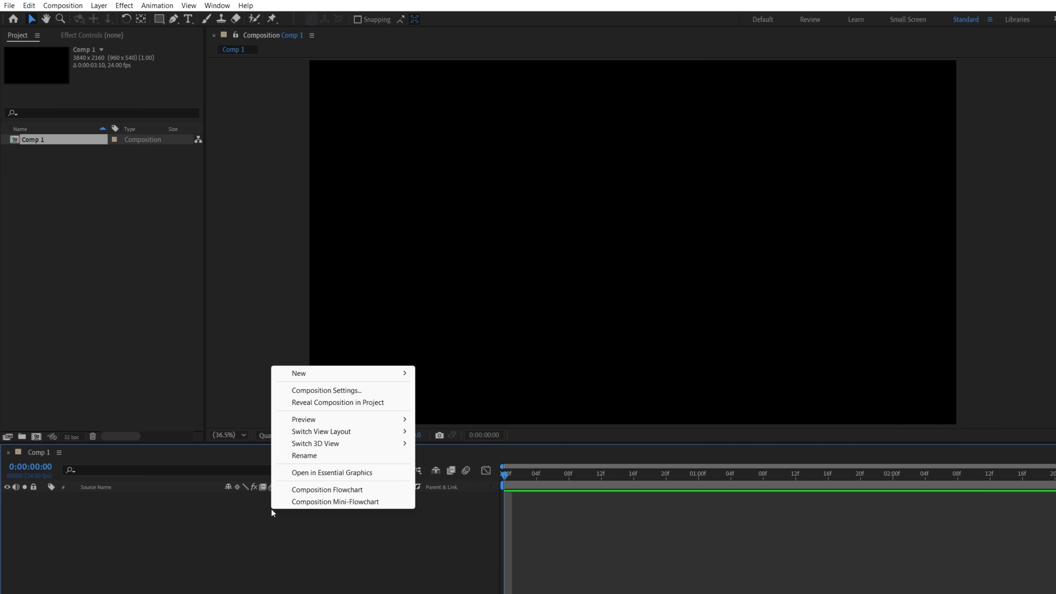
pyautogui.click(451, 403)
pyautogui.press('Return')
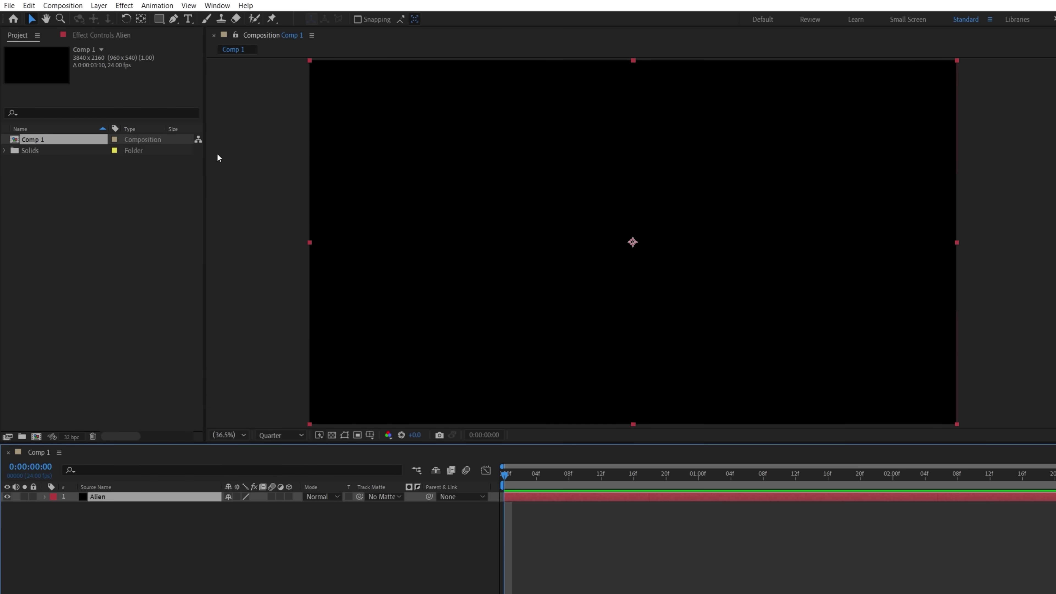
# Step: Apply the Video Copilot Element effect to the Alien solid and open its scene setup
pyautogui.click(124, 5)
pyautogui.click(322, 580)
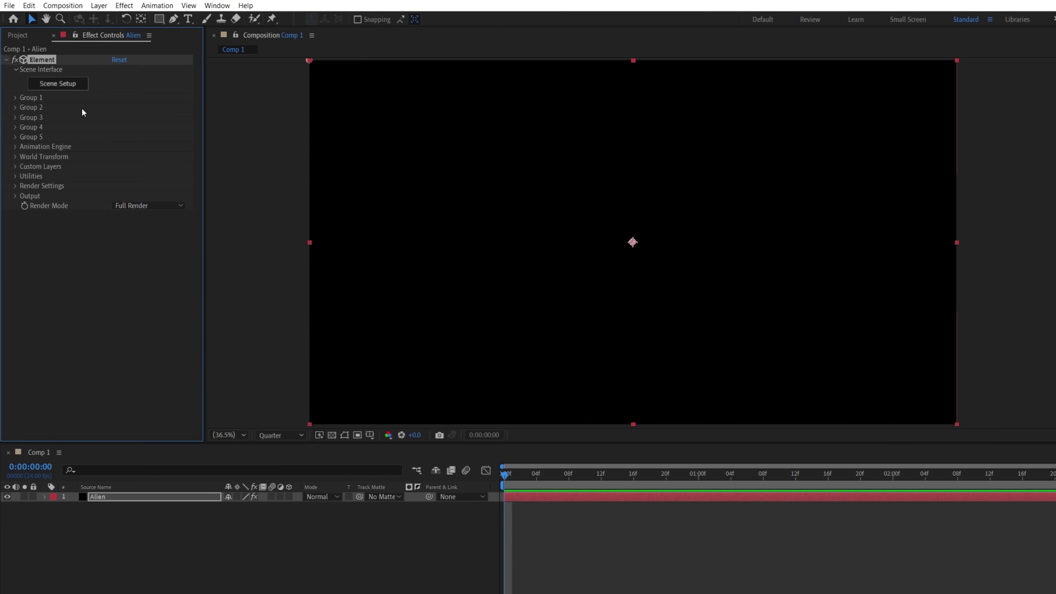
pyautogui.click(62, 83)
# Step: Import Xenomorph.obj with Normalize Size and lift it slightly up the Y axis
pyautogui.click(37, 31)
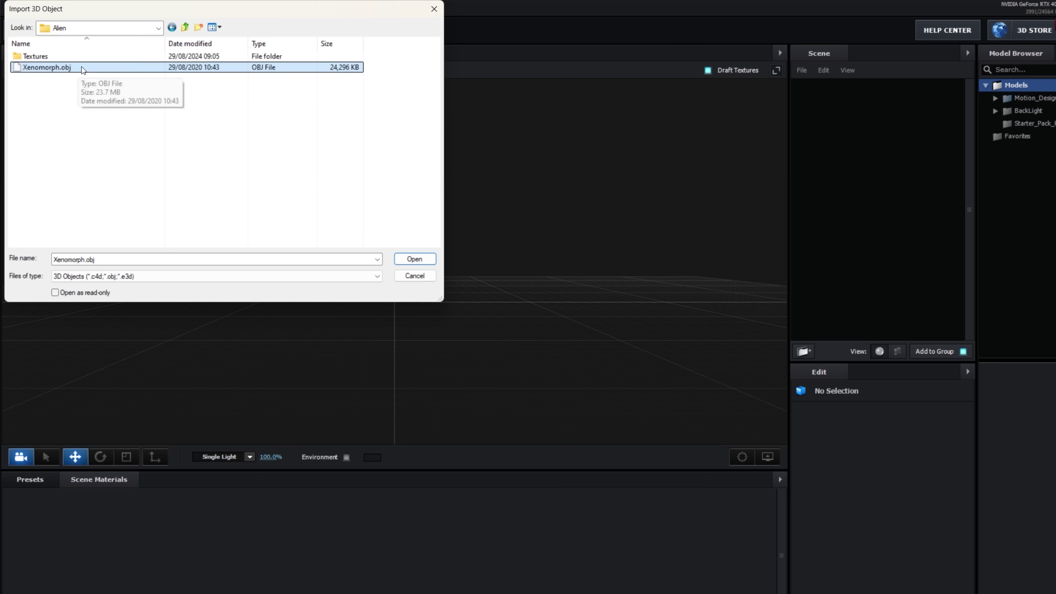
pyautogui.click(423, 264)
pyautogui.click(649, 431)
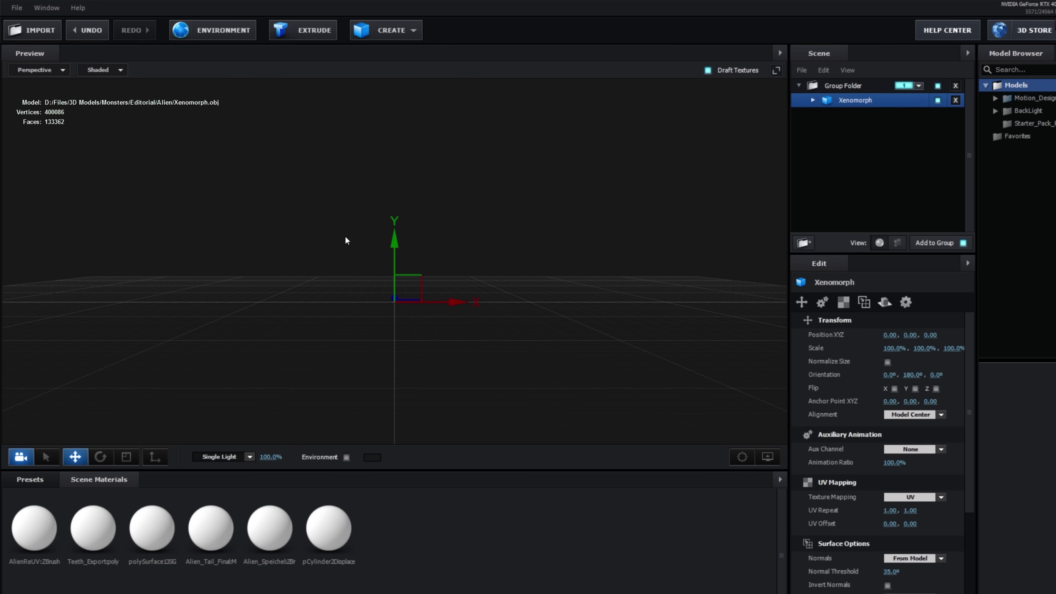
pyautogui.click(887, 361)
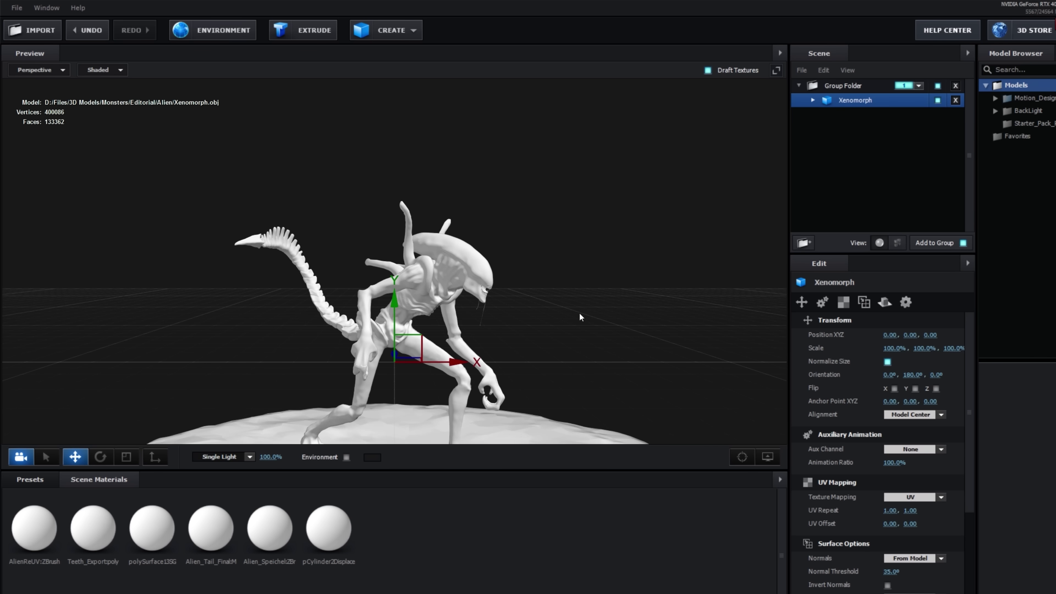
pyautogui.moveTo(395, 303); pyautogui.dragTo(402, 213)
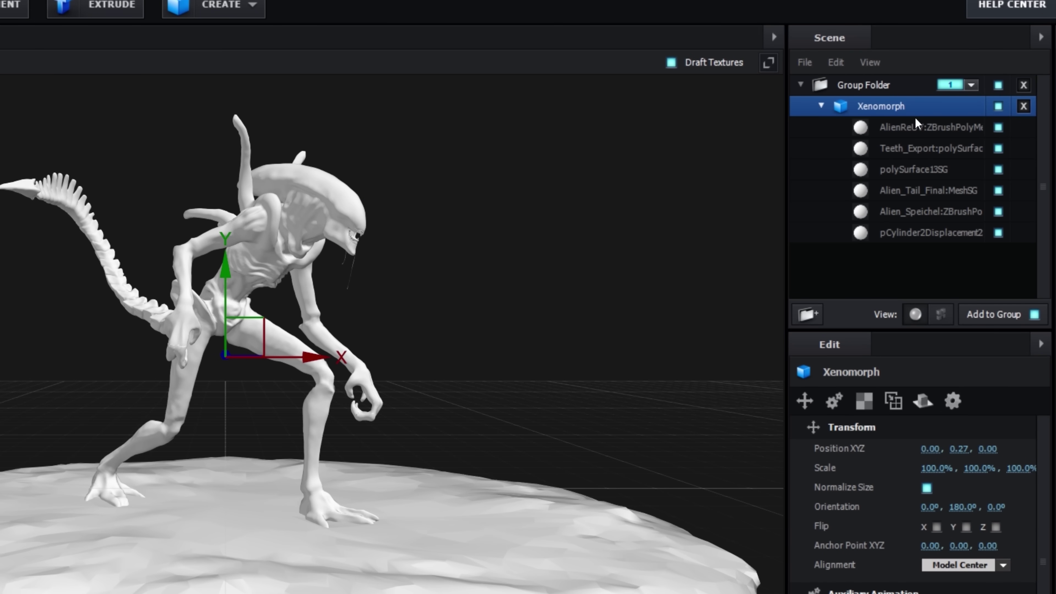
# Step: Hide the Alien_Speichel and pCylinder ground meshes, then select the body material
pyautogui.click(998, 128)
pyautogui.click(998, 128)
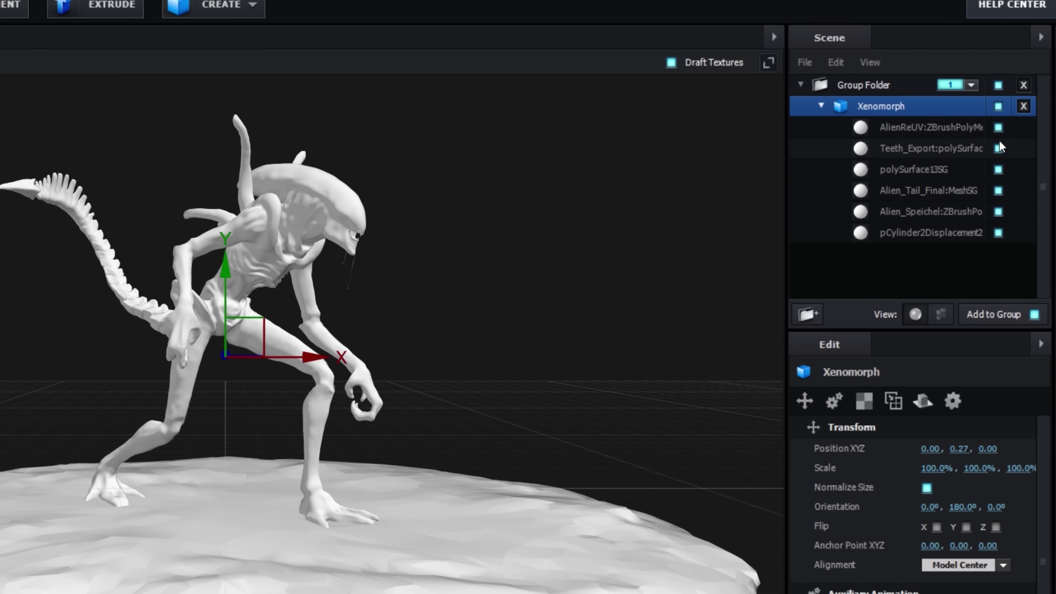
pyautogui.click(999, 190)
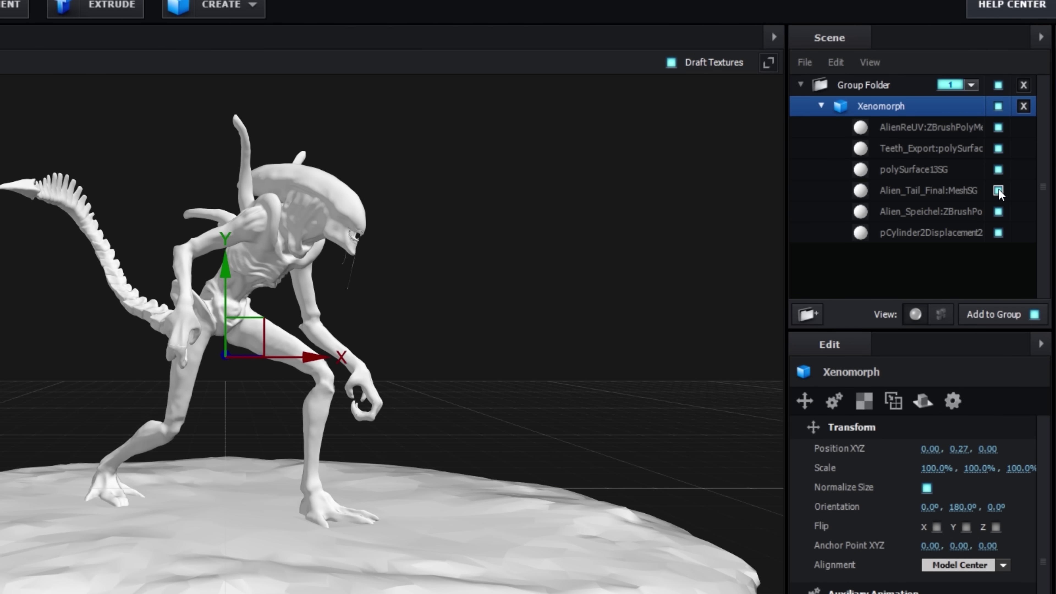
pyautogui.click(998, 232)
pyautogui.scroll(5, 283, 306)
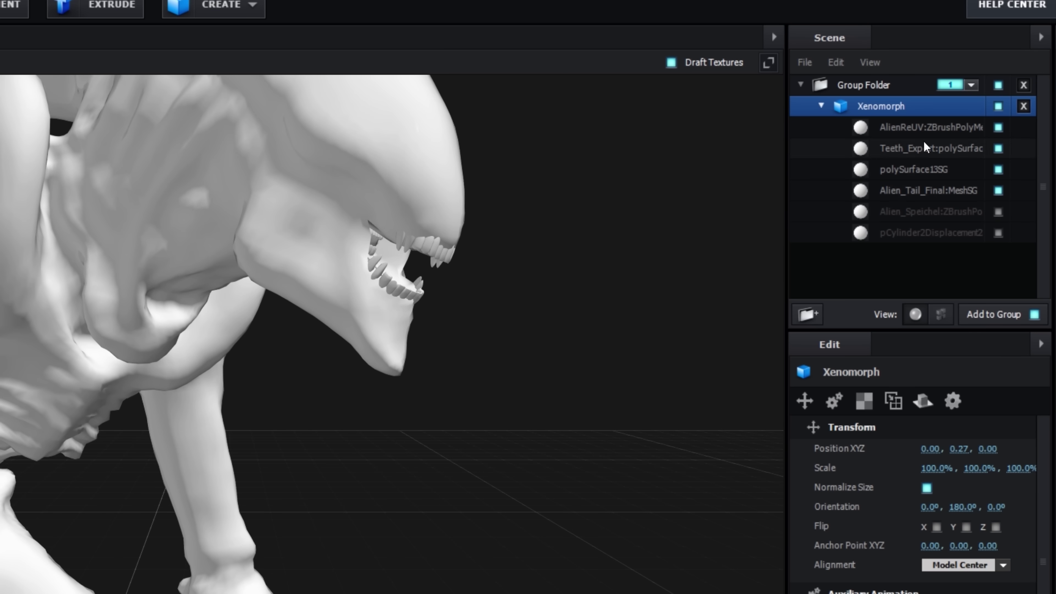
pyautogui.click(907, 128)
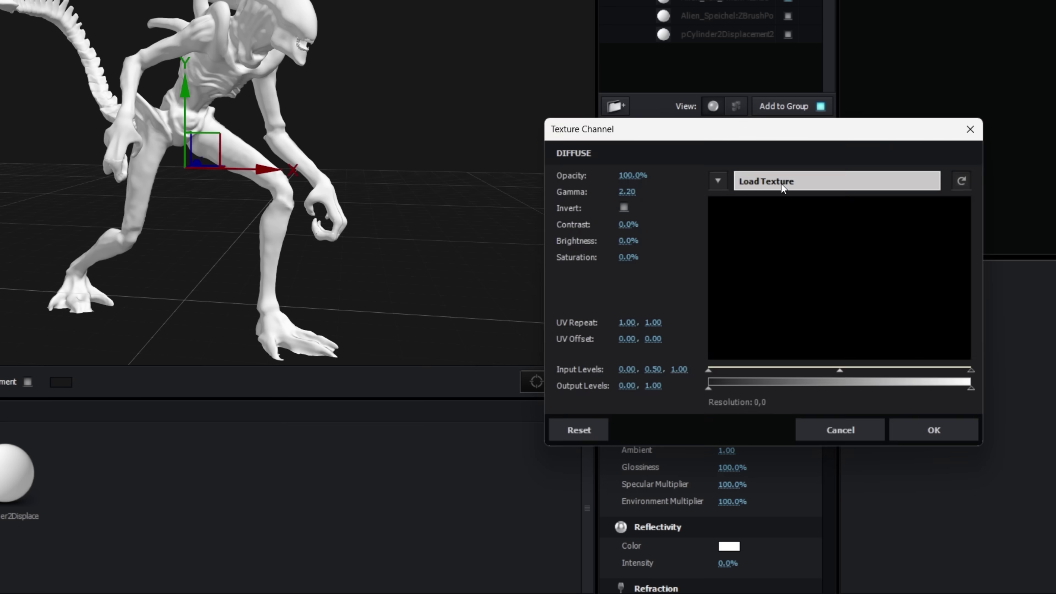
# Step: Load the body's albedo as Diffuse and the Alien Body 4K normal map as Normal Bump
pyautogui.click(767, 177)
pyautogui.click(973, 516)
pyautogui.click(740, 343)
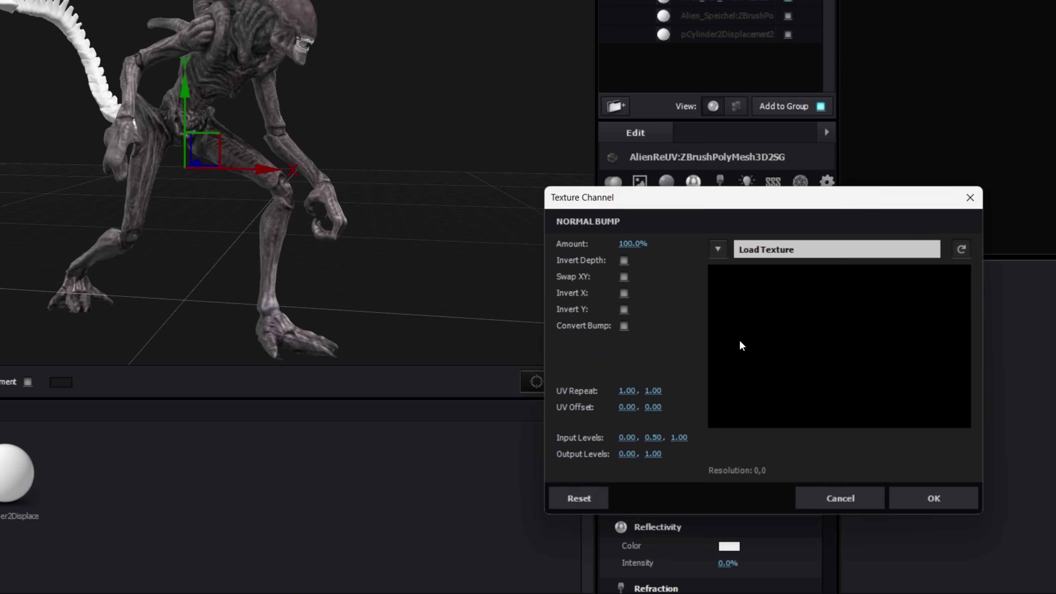
pyautogui.click(748, 249)
pyautogui.click(964, 572)
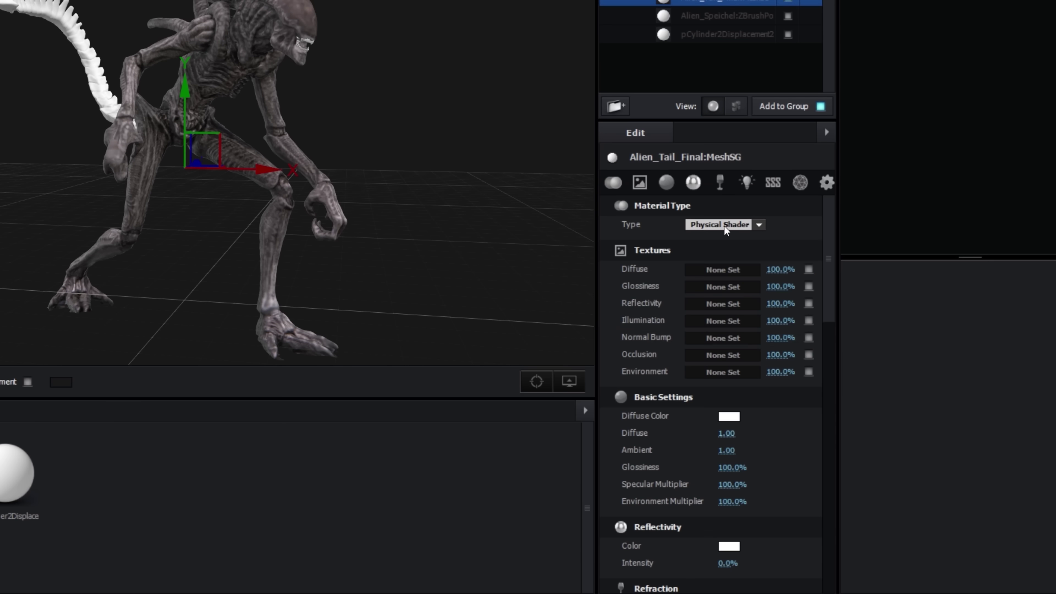
# Step: Texture the tail with the Alien Tail 4K Albedo and its normal map
pyautogui.click(723, 270)
pyautogui.click(767, 179)
pyautogui.doubleClick(549, 294)
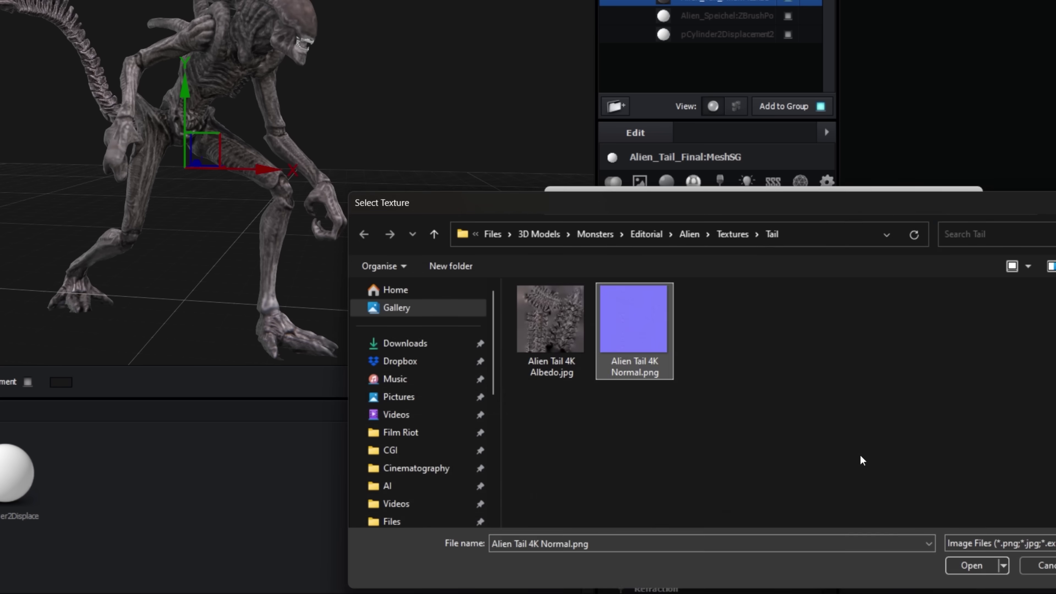
pyautogui.press('Return')
# Step: Display the Plaster presets from Pro_Shaders_2
pyautogui.click(158, 389)
pyautogui.scroll(-1, 274, 439)
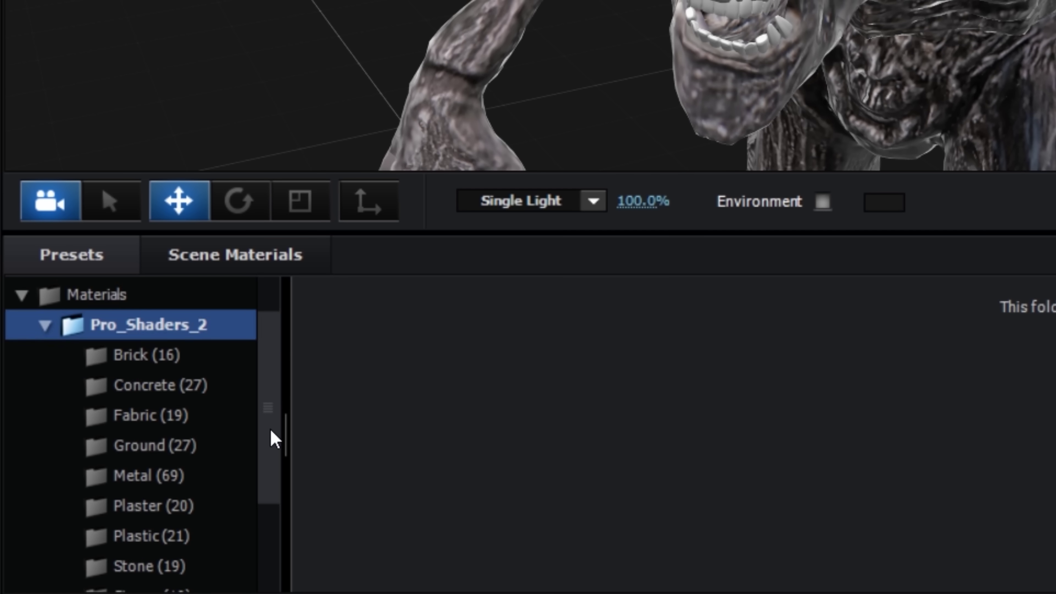
pyautogui.scroll(-1, 273, 439)
pyautogui.click(175, 449)
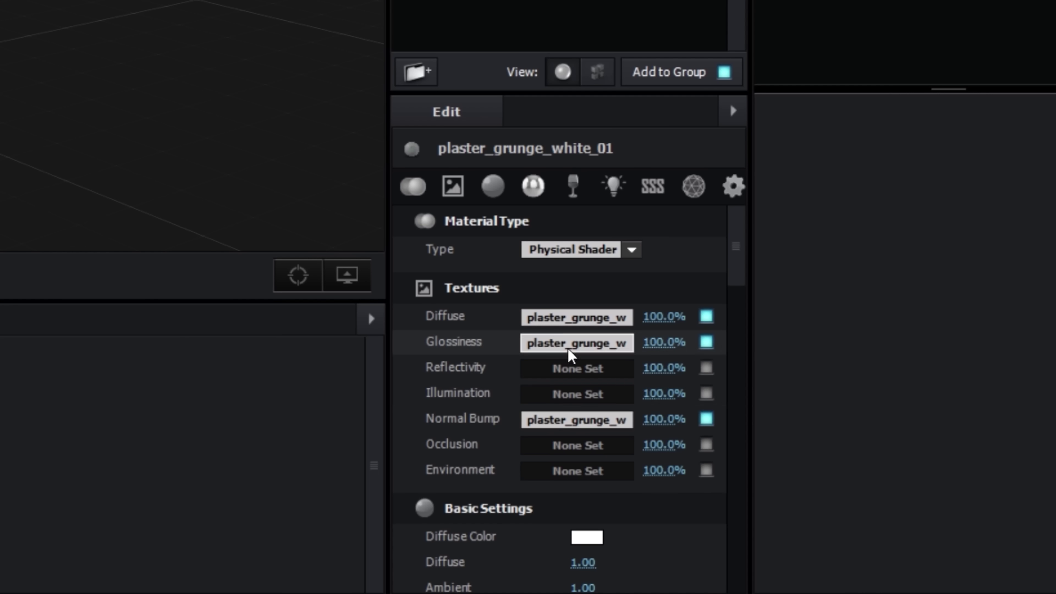
# Step: Paste the grunge plaster texture into body Glossiness, tuning opacity, contrast, brightness, UV repeat and levels
pyautogui.rightClick(570, 343)
pyautogui.click(680, 396)
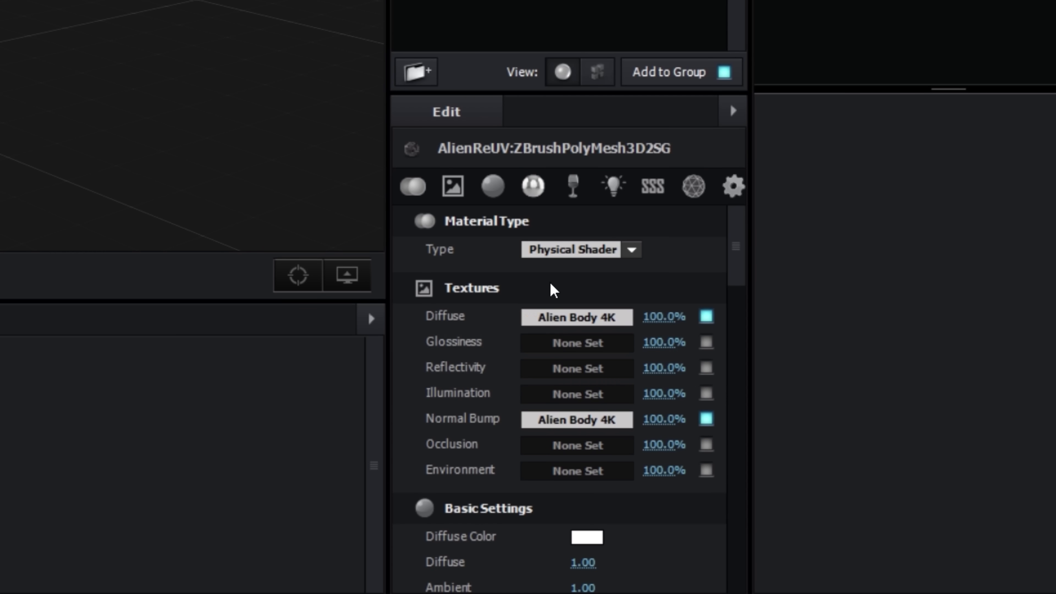
pyautogui.rightClick(564, 349)
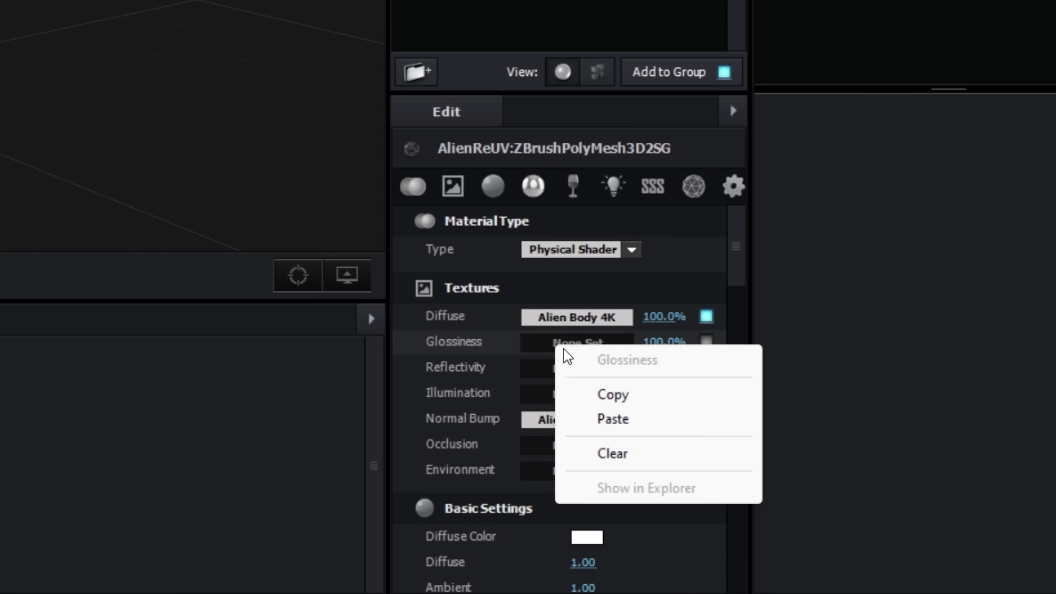
pyautogui.click(613, 419)
pyautogui.click(576, 342)
pyautogui.moveTo(439, 184); pyautogui.dragTo(422, 215)
pyautogui.moveTo(439, 257); pyautogui.dragTo(454, 257)
pyautogui.moveTo(442, 282); pyautogui.dragTo(429, 281)
pyautogui.moveTo(434, 404); pyautogui.dragTo(487, 402)
pyautogui.moveTo(512, 474); pyautogui.dragTo(478, 474)
pyautogui.click(865, 566)
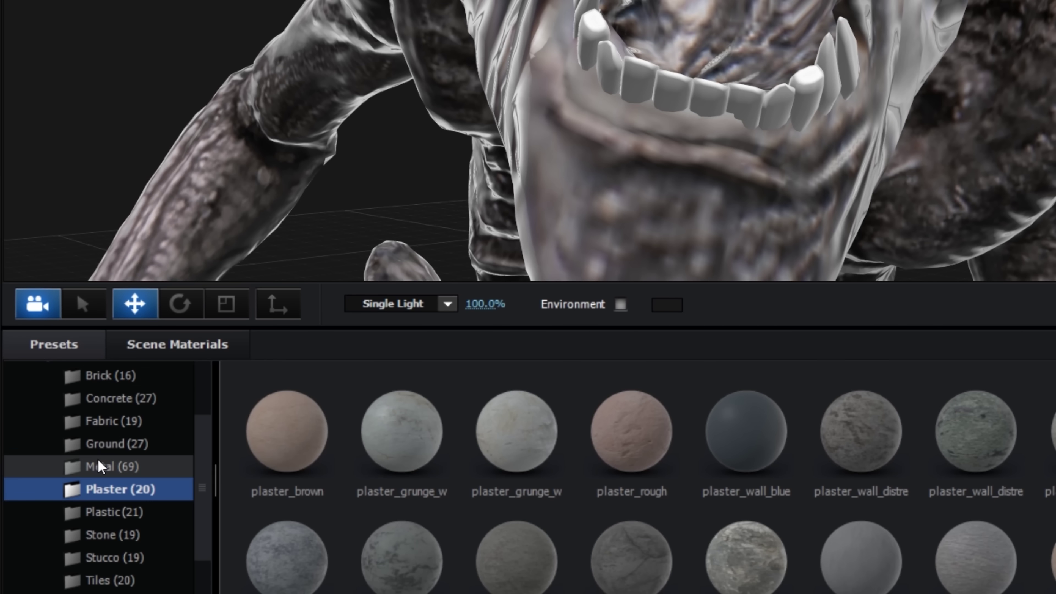
# Step: Give the teeth the clean_metal_light_scratch_01 material and adjust its specular, environment and reflectivity
pyautogui.click(100, 466)
pyautogui.scroll(-3, 291, 479)
pyautogui.moveTo(271, 472); pyautogui.dragTo(678, 0)
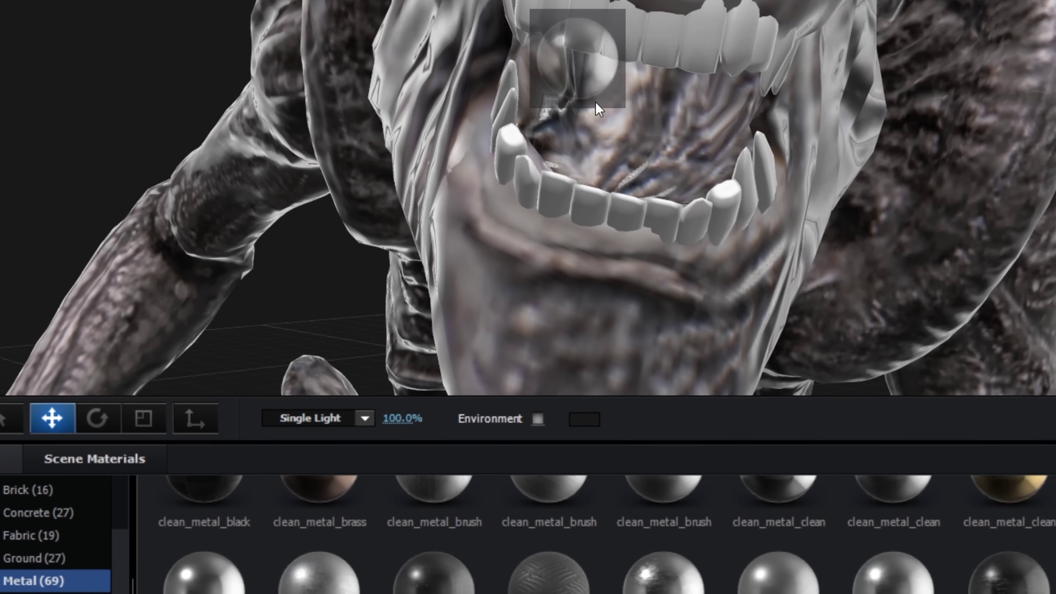
pyautogui.moveTo(596, 102); pyautogui.dragTo(665, 54)
pyautogui.click(767, 493)
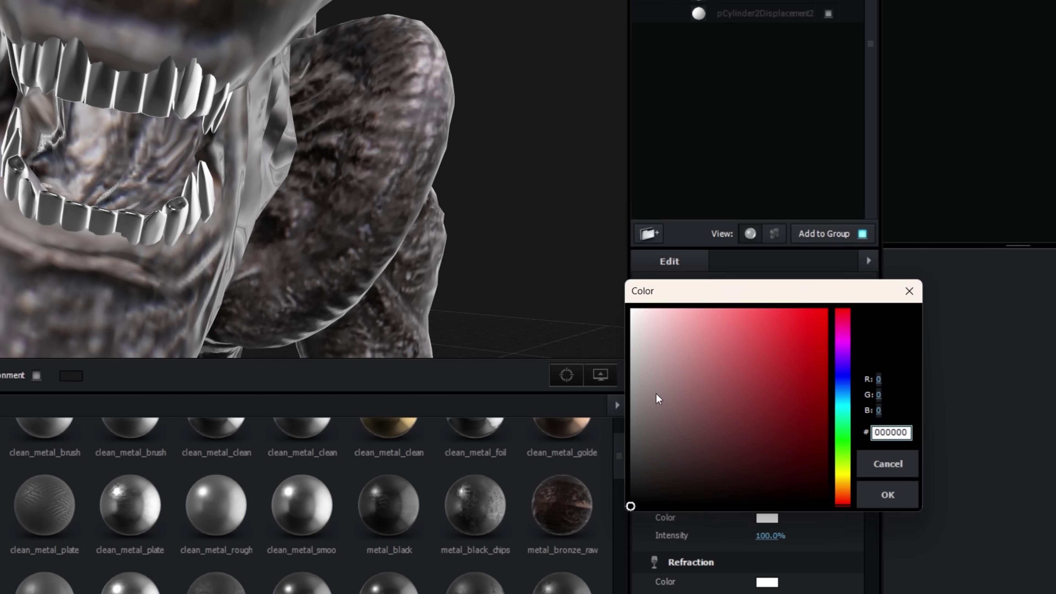
pyautogui.press('Escape')
pyautogui.moveTo(862, 454); pyautogui.dragTo(848, 472)
pyautogui.moveTo(731, 536); pyautogui.dragTo(710, 535)
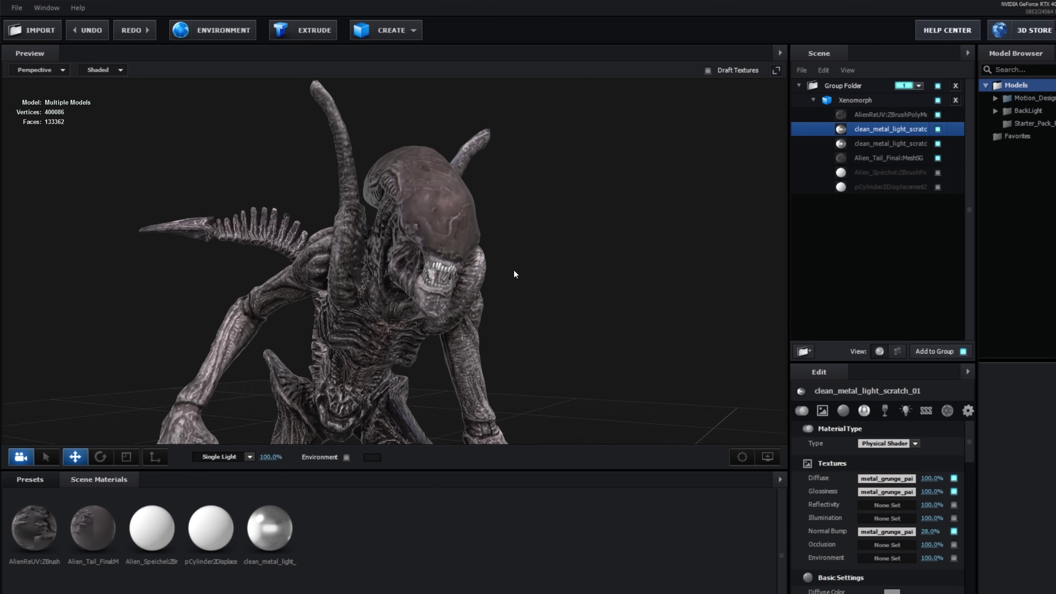
# Step: Load Basic_2K_05.jpg as the environment reflection image
pyautogui.click(224, 30)
pyautogui.click(605, 236)
pyautogui.click(707, 382)
pyautogui.click(912, 478)
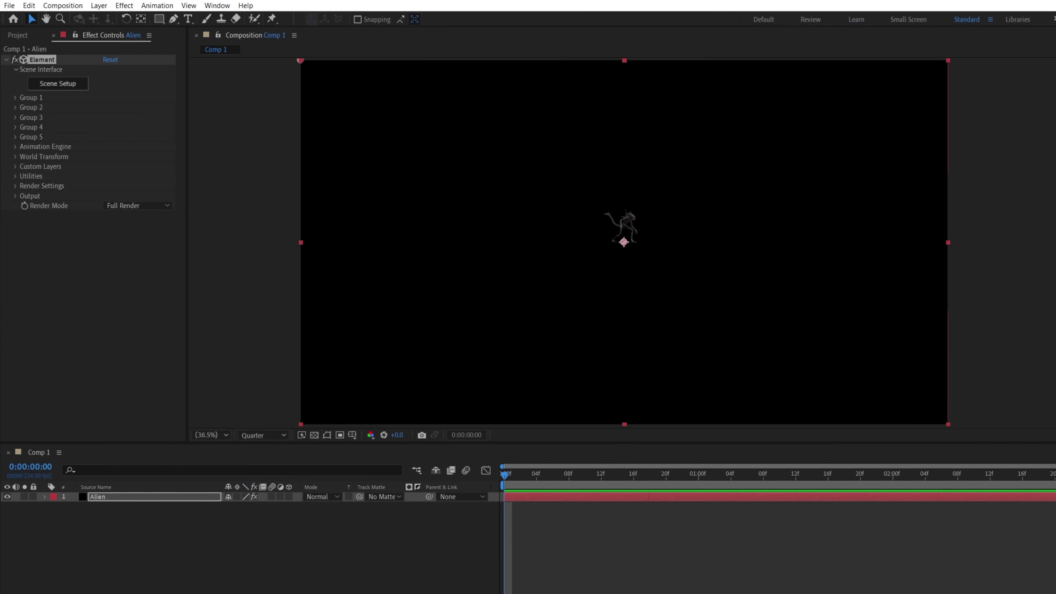
# Step: Set Element's World Scale to 10 and Y Rotation World to 48°
pyautogui.click(15, 156)
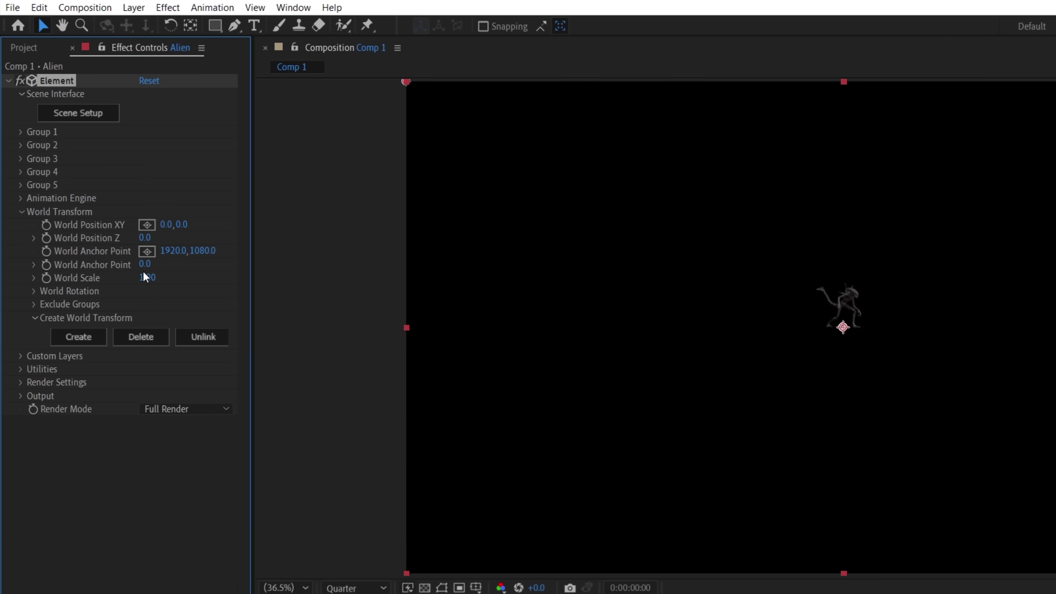
pyautogui.moveTo(165, 275); pyautogui.dragTo(210, 276)
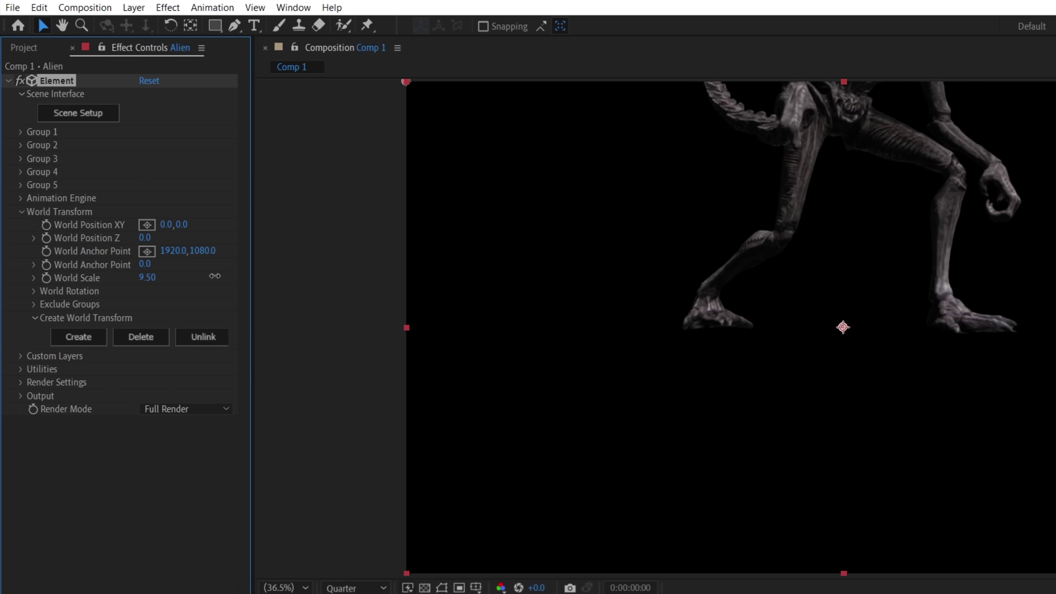
pyautogui.click(34, 291)
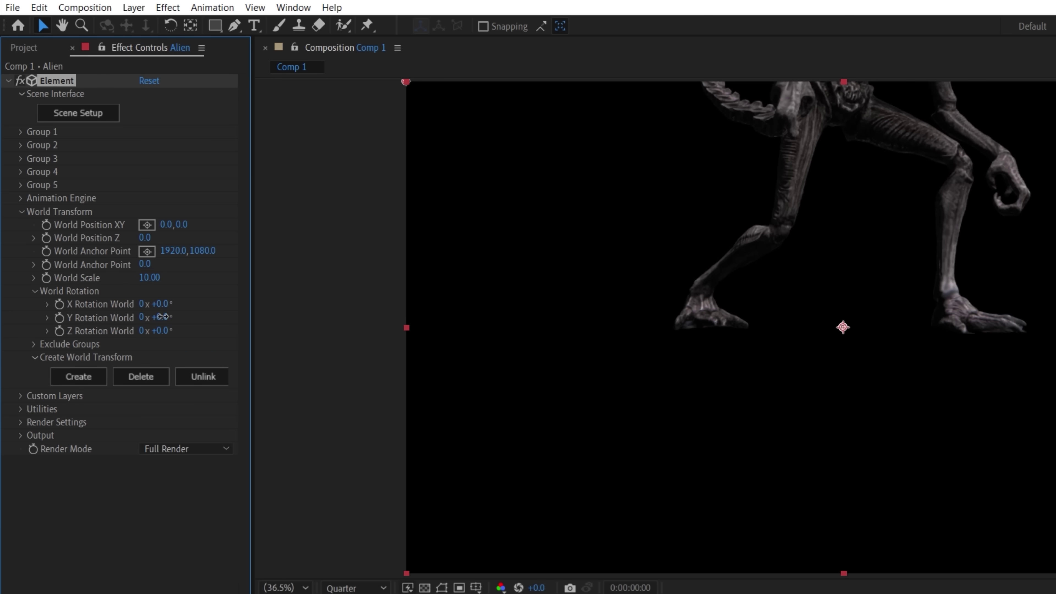
pyautogui.moveTo(162, 317); pyautogui.dragTo(200, 316)
# Step: Add Camera 1 with the 80mm preset and reveal its properties
pyautogui.rightClick(212, 593)
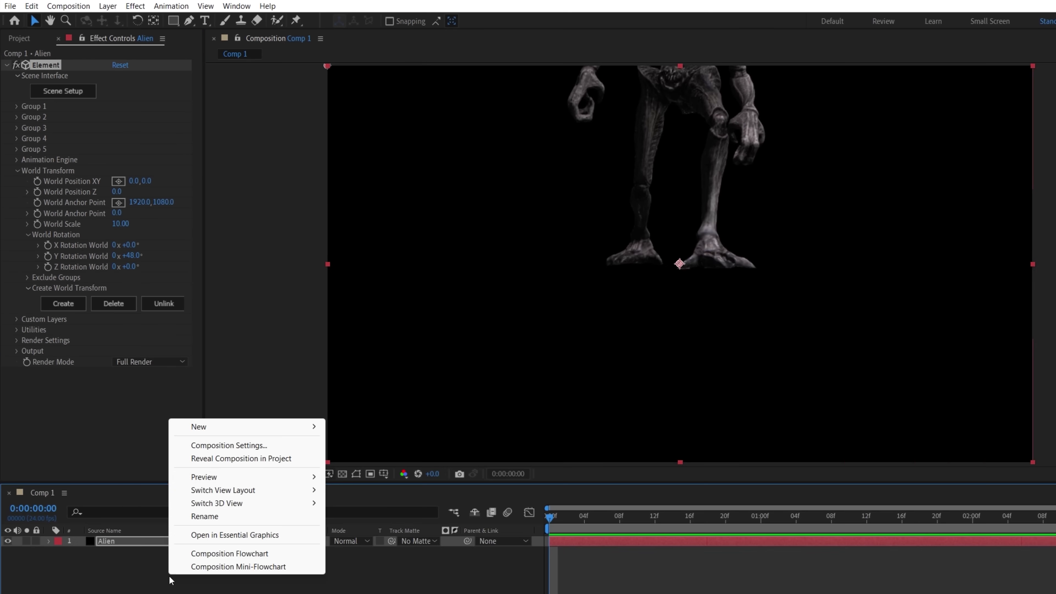
pyautogui.moveTo(242, 428)
pyautogui.click(378, 480)
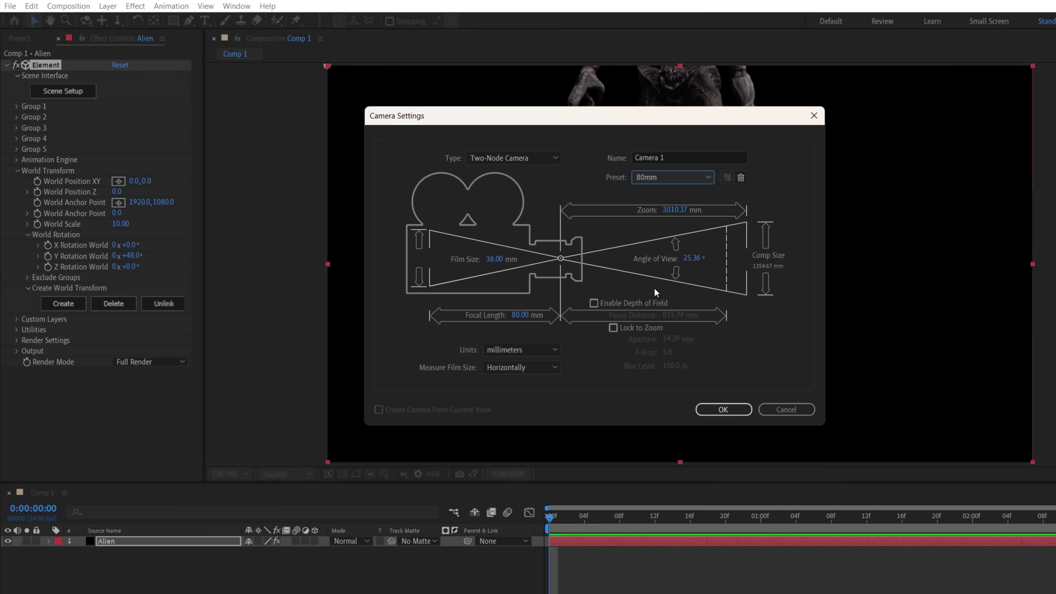
pyautogui.press('Return')
pyautogui.press('a')
pyautogui.press('a')
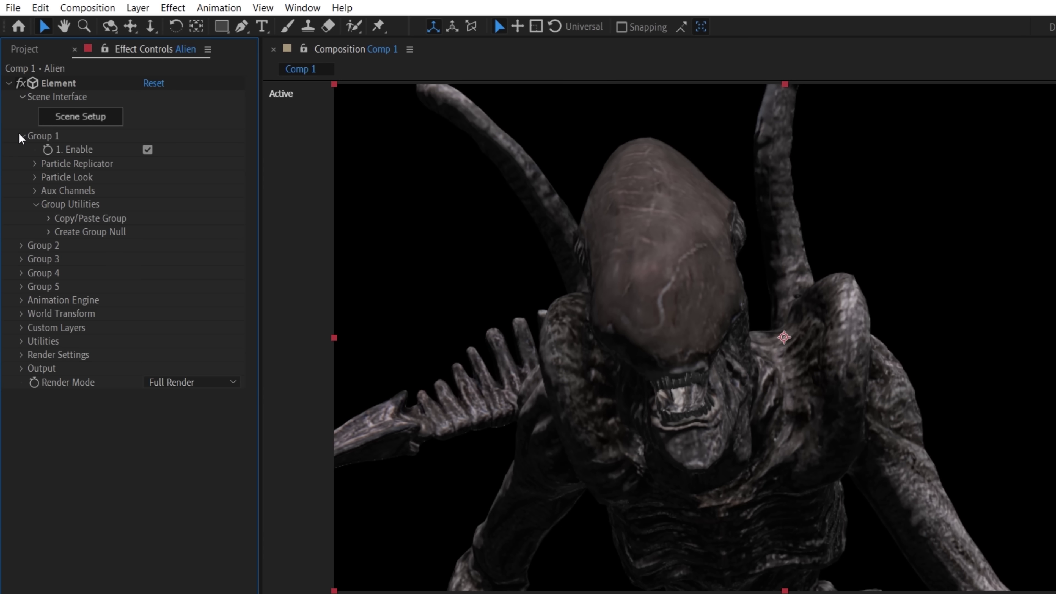
# Step: Enable Twist (X 7°, Z -16°) and Bend with Axis Z at 42° on the alien
pyautogui.click(49, 301)
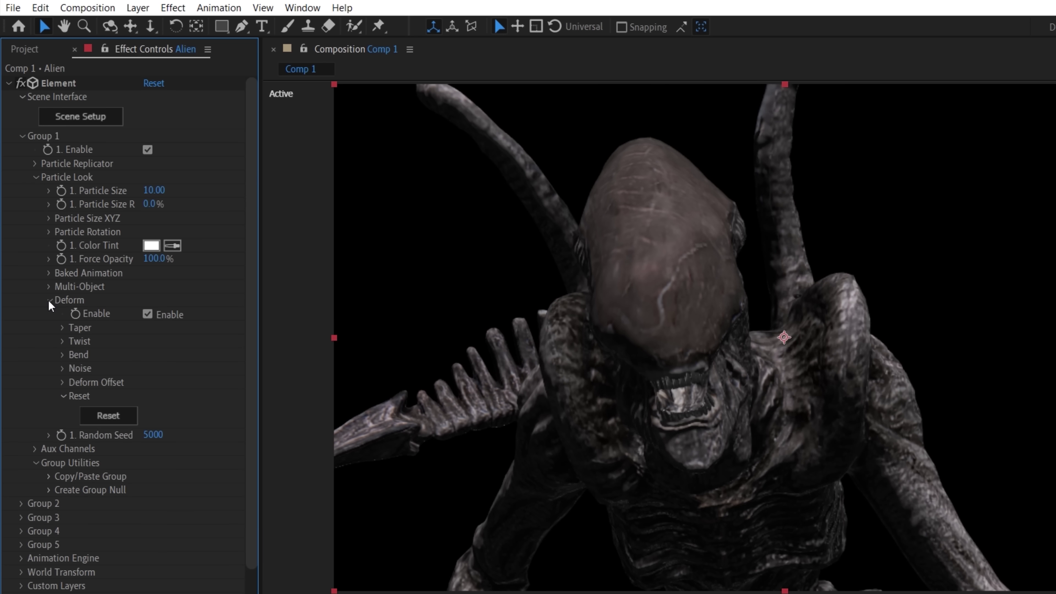
pyautogui.click(63, 464)
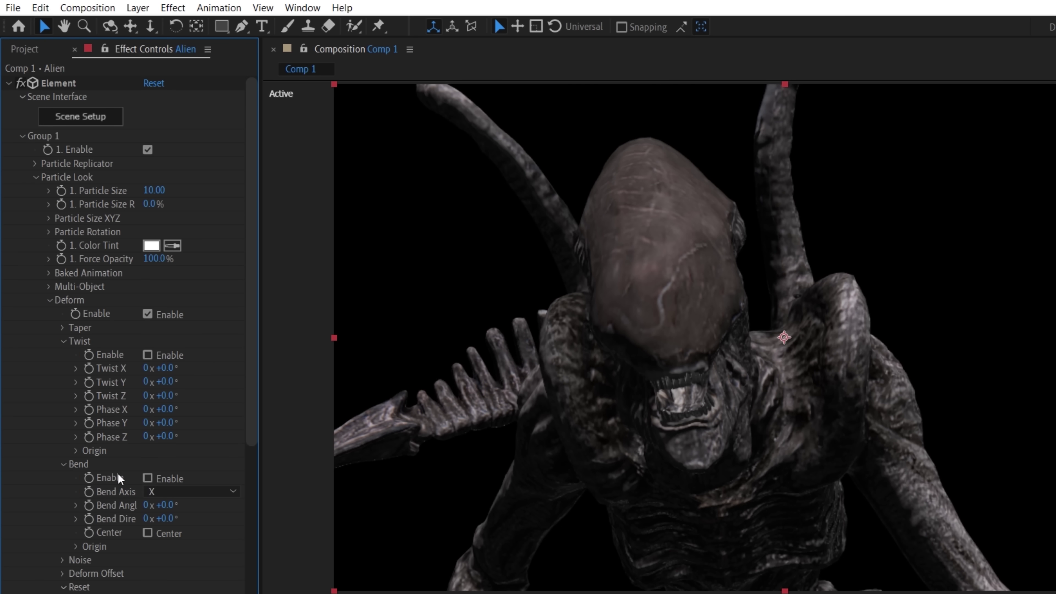
pyautogui.moveTo(168, 368); pyautogui.dragTo(164, 397)
pyautogui.moveTo(165, 503); pyautogui.dragTo(191, 506)
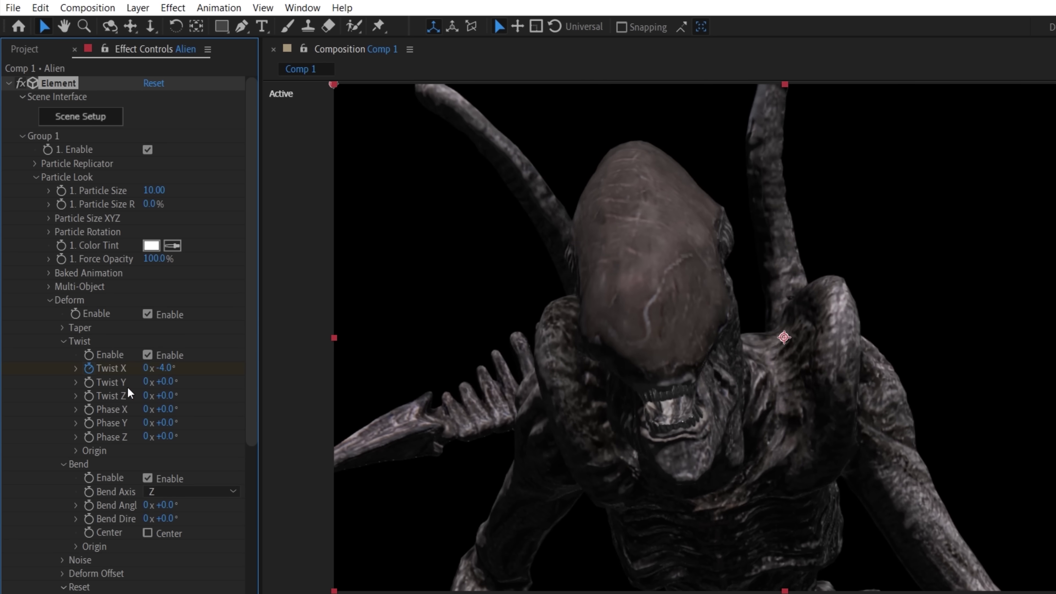
pyautogui.click(76, 451)
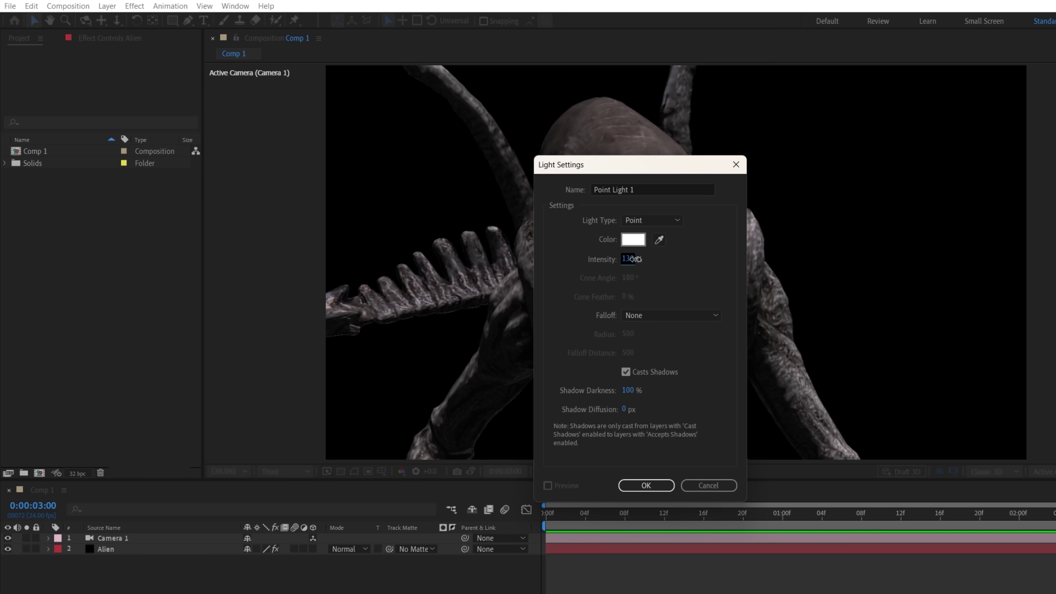
# Step: Create a point light, duplicate it and reposition the copy
pyautogui.click(646, 486)
pyautogui.press('p')
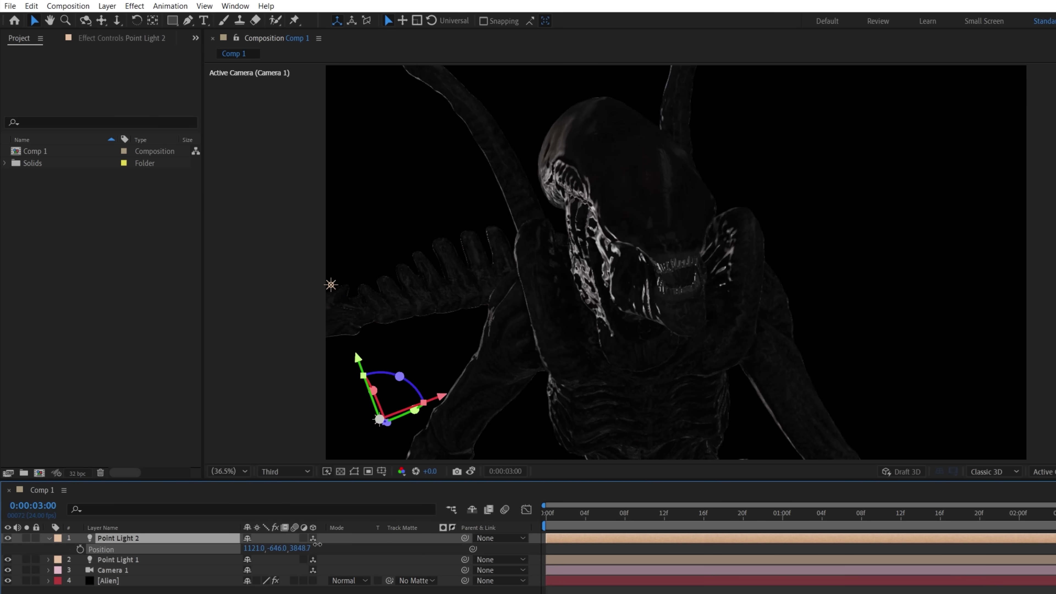
pyautogui.hotkey('ctrl', 'd')
pyautogui.moveTo(287, 549); pyautogui.dragTo(285, 550)
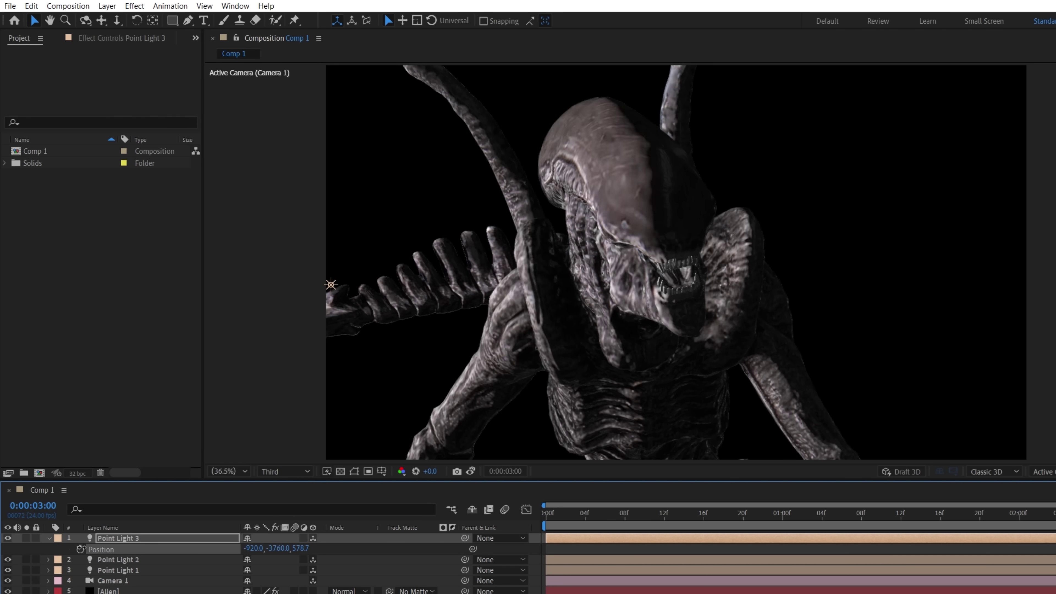
# Step: Turn the light into a cyan Spotlight 1 and shift Spotlight 3 sideways
pyautogui.click(273, 575)
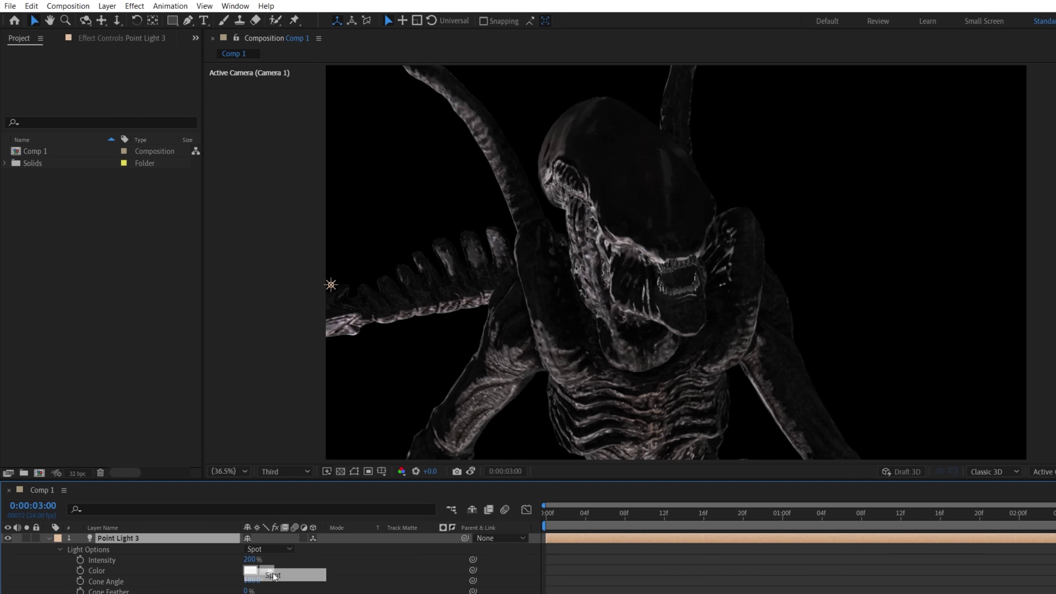
pyautogui.press('r')
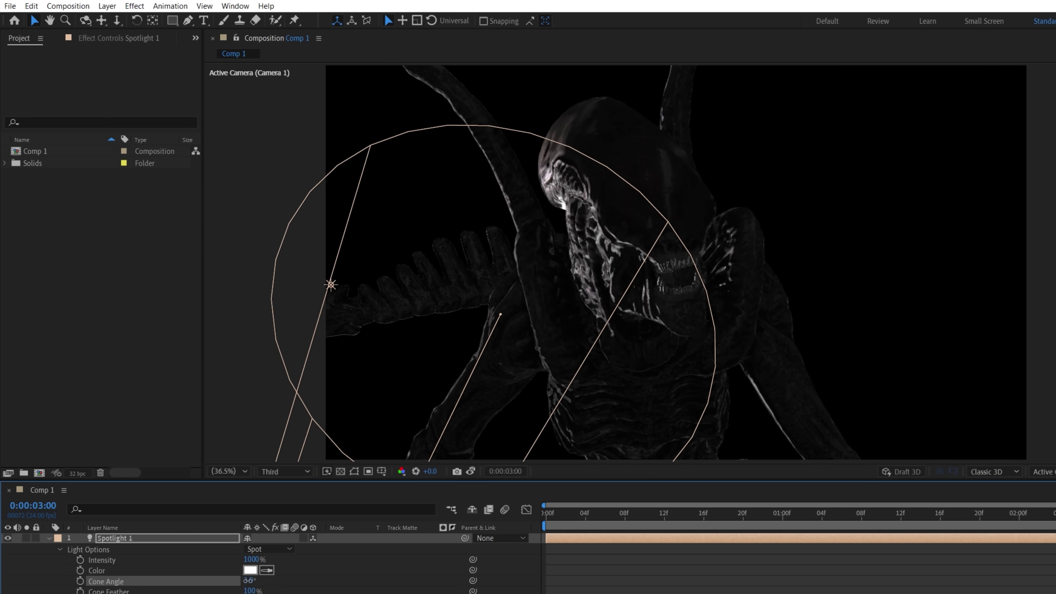
pyautogui.click(250, 571)
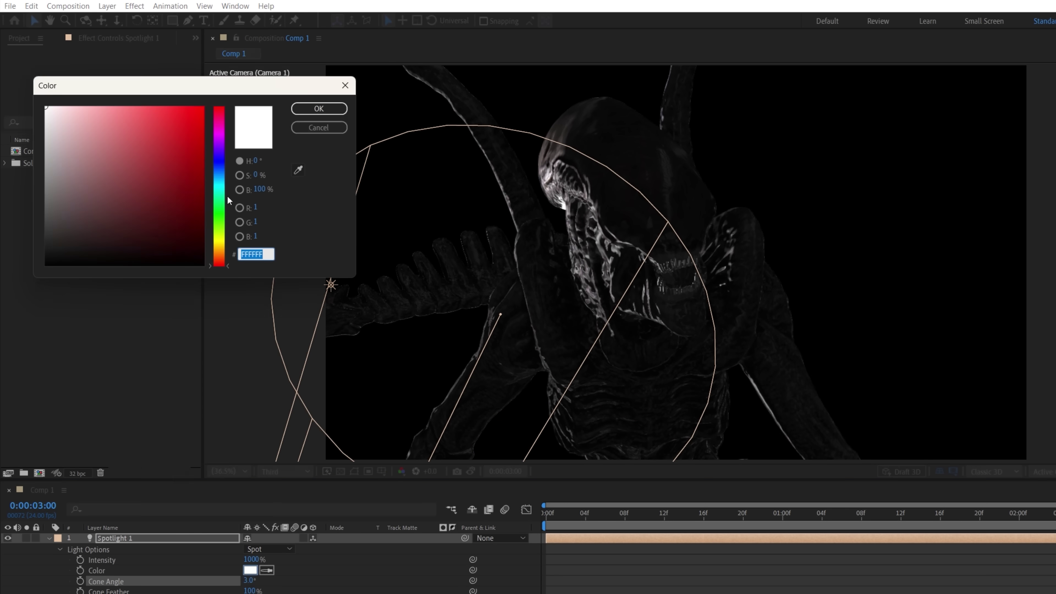
pyautogui.click(219, 182)
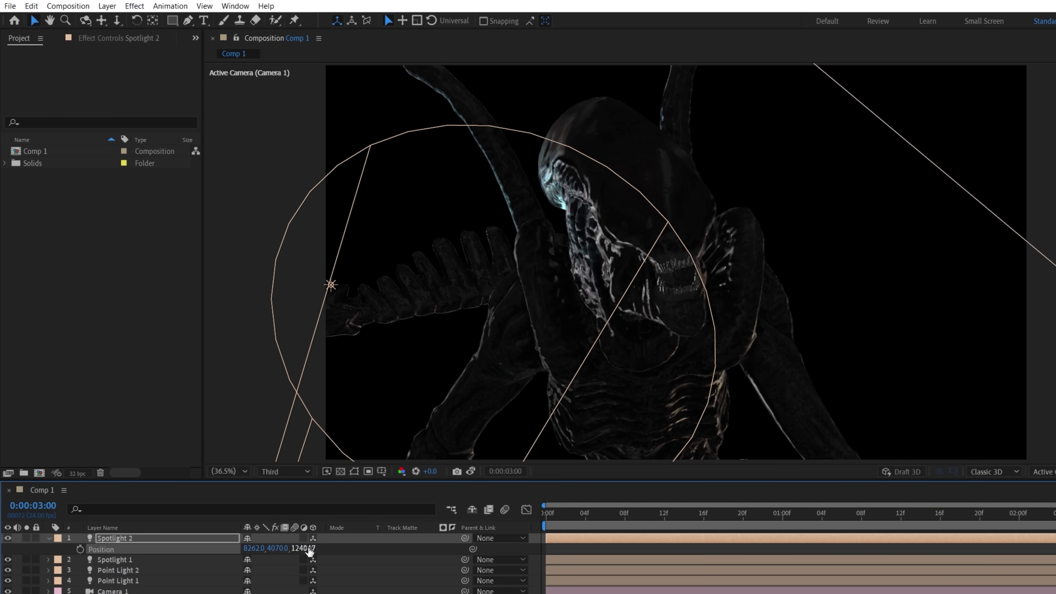
pyautogui.moveTo(254, 549); pyautogui.dragTo(267, 549)
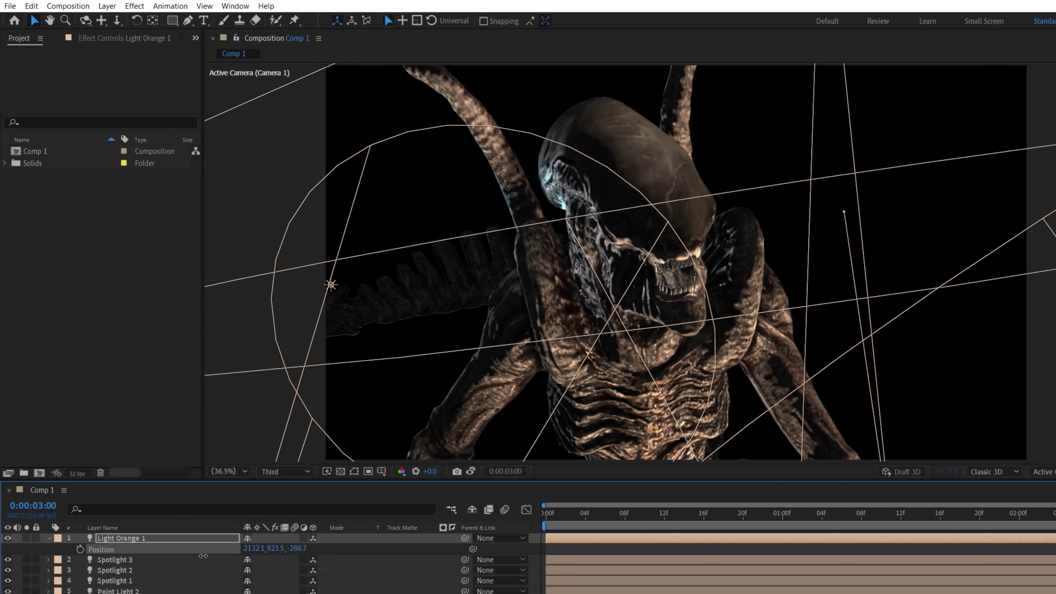
# Step: Colour Light Orange 1 orange, move it right and down, keyframe its Y Rotation, and preview
pyautogui.click(251, 570)
pyautogui.click(194, 106)
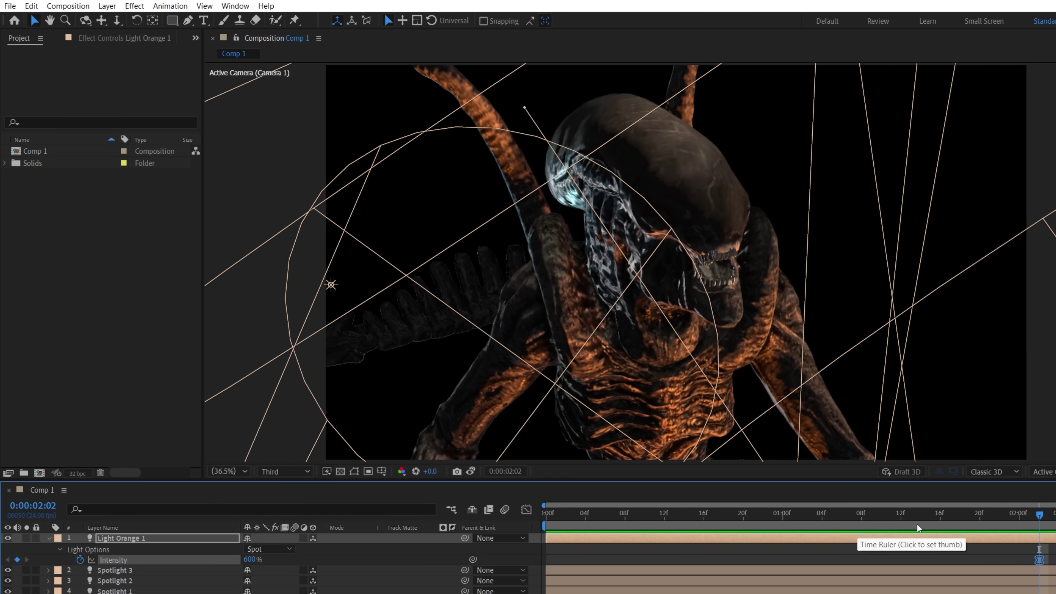
pyautogui.press('Home')
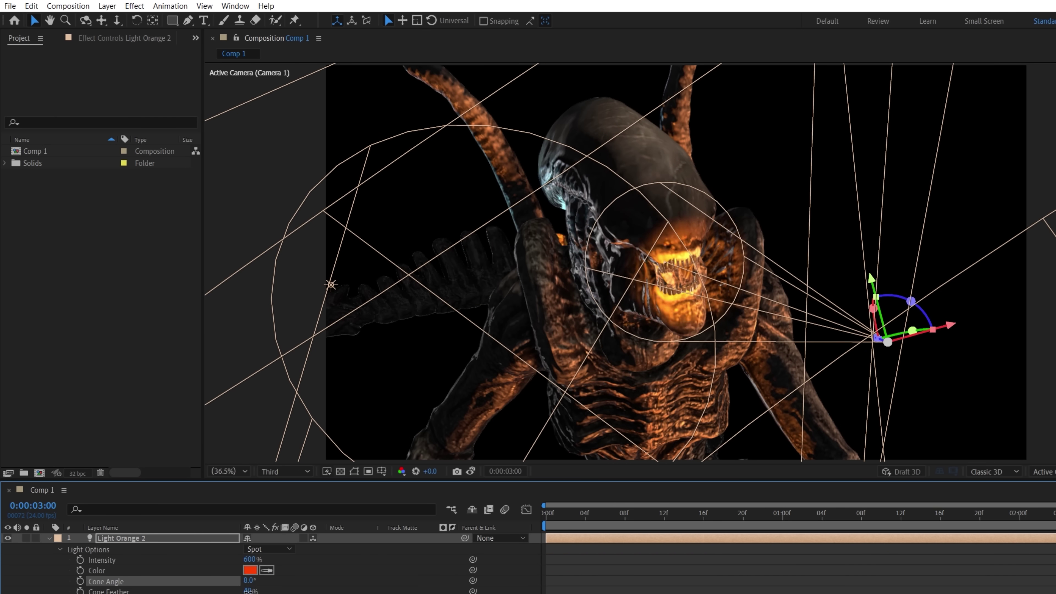
pyautogui.moveTo(877, 338); pyautogui.dragTo(1011, 383)
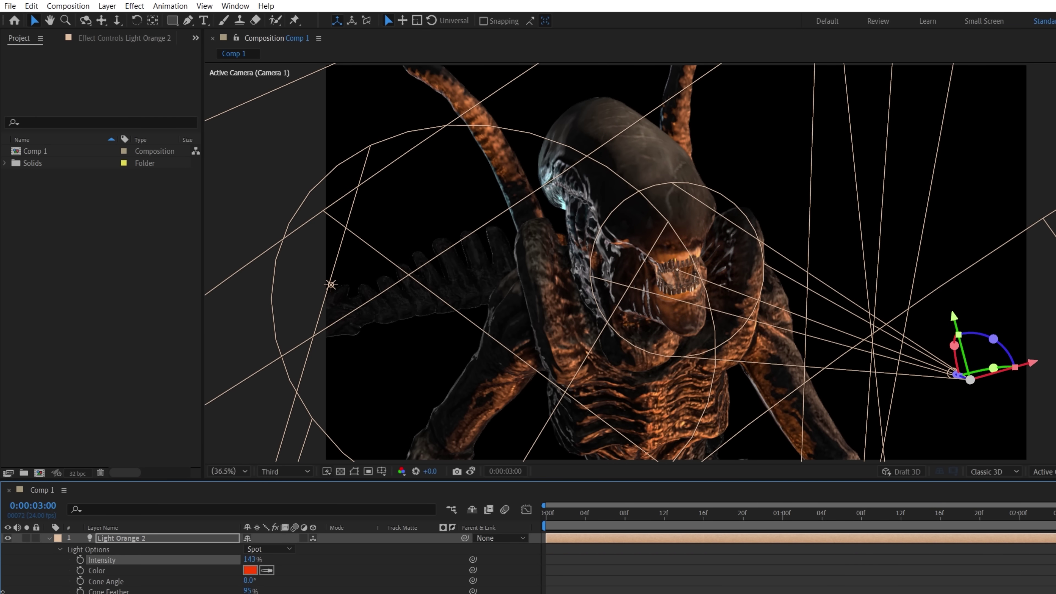
pyautogui.click(80, 571)
pyautogui.press('space')
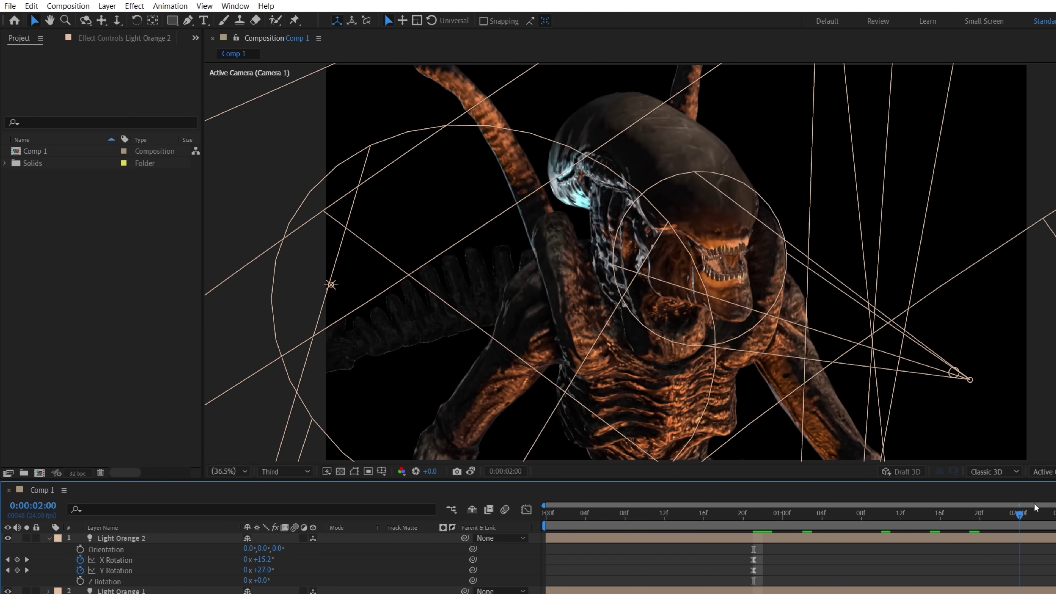
pyautogui.press('space')
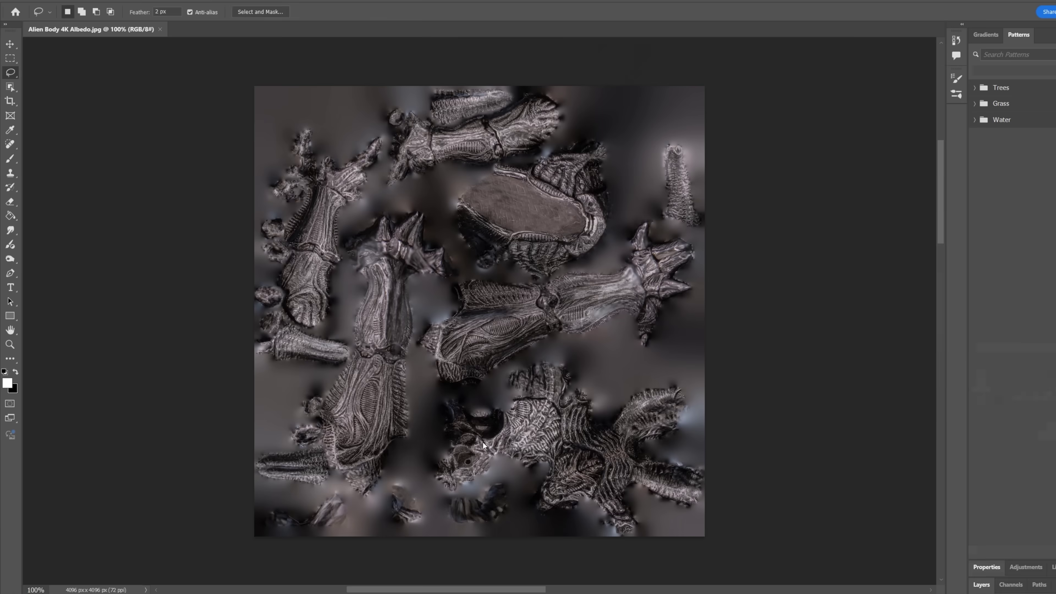
# Step: Review Alien Body 4K Albedo.jpg in Photoshop, then pick a different diffuse texture file
pyautogui.scroll(3, 564, 257)
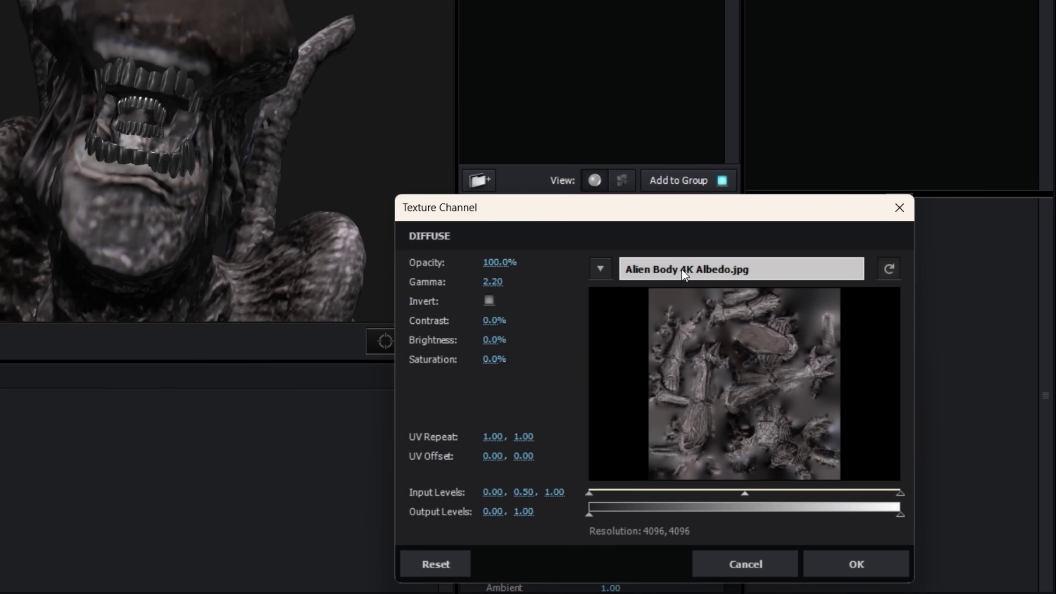
pyautogui.click(681, 269)
# Step: Load Alien Body 4K Albedo Edit.jpg as diffuse and keyframe flickering Spotlight 1 intensity
pyautogui.click(429, 311)
pyautogui.click(895, 563)
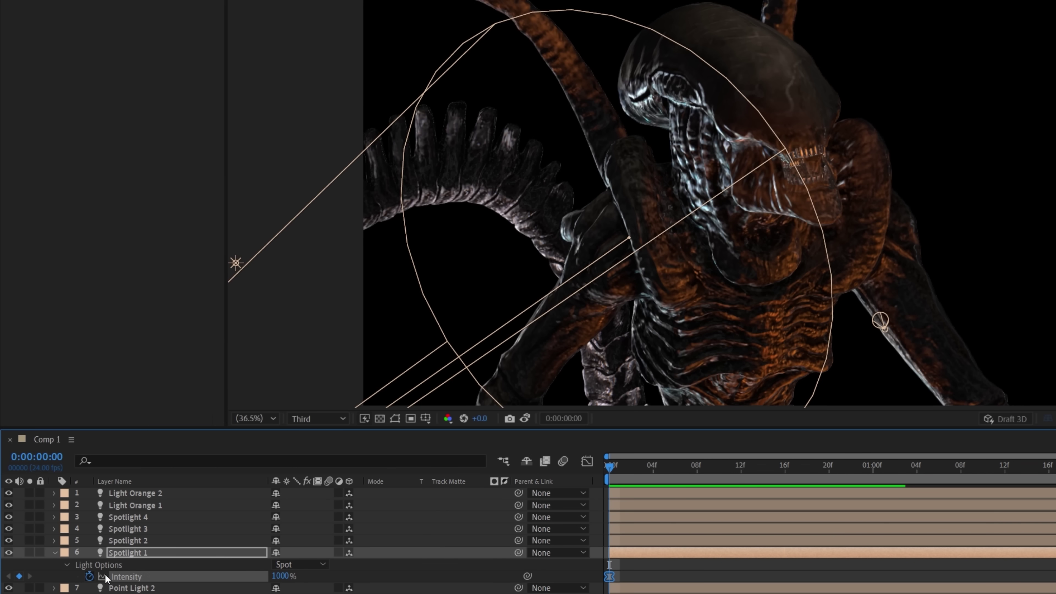
pyautogui.press('pagedown')
pyautogui.press('pagedown')
pyautogui.press('pagedown')
pyautogui.moveTo(281, 576); pyautogui.dragTo(371, 579)
pyautogui.press('pagedown')
pyautogui.press('pagedown')
pyautogui.press('pagedown')
pyautogui.press('pagedown')
pyautogui.press('pagedown')
pyautogui.press('pagedown')
pyautogui.press('pagedown')
pyautogui.press('pagedown')
pyautogui.press('pagedown')
pyautogui.press('pagedown')
pyautogui.press('pagedown')
pyautogui.press('pagedown')
pyautogui.press('pagedown')
pyautogui.press('pagedown')
pyautogui.press('pagedown')
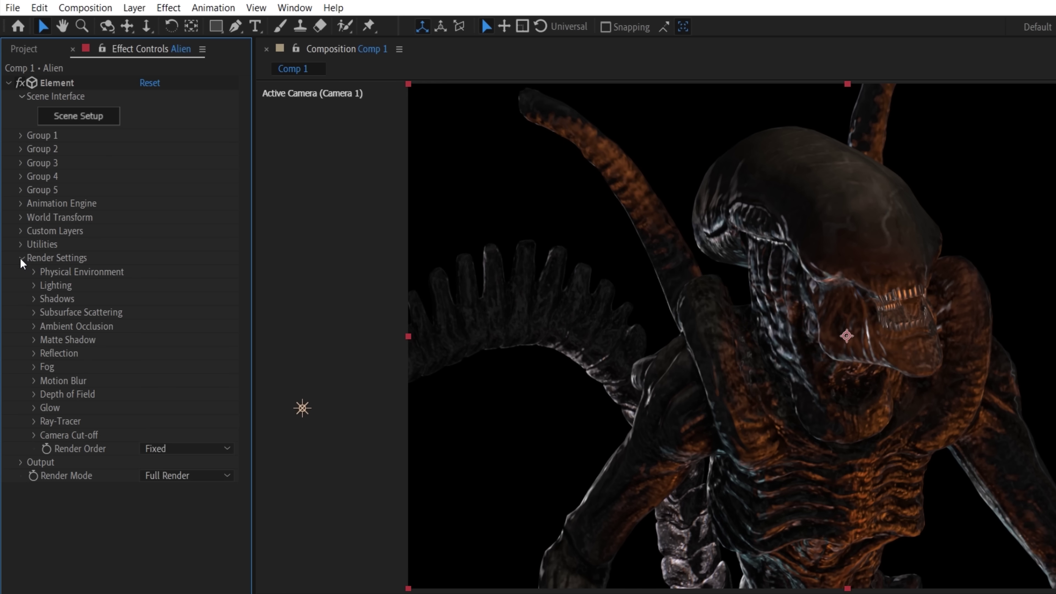
# Step: Raise environment Exposure, rotate the environment around the alien, and increase SSAO Intensity
pyautogui.click(34, 271)
pyautogui.moveTo(148, 285); pyautogui.dragTo(182, 299)
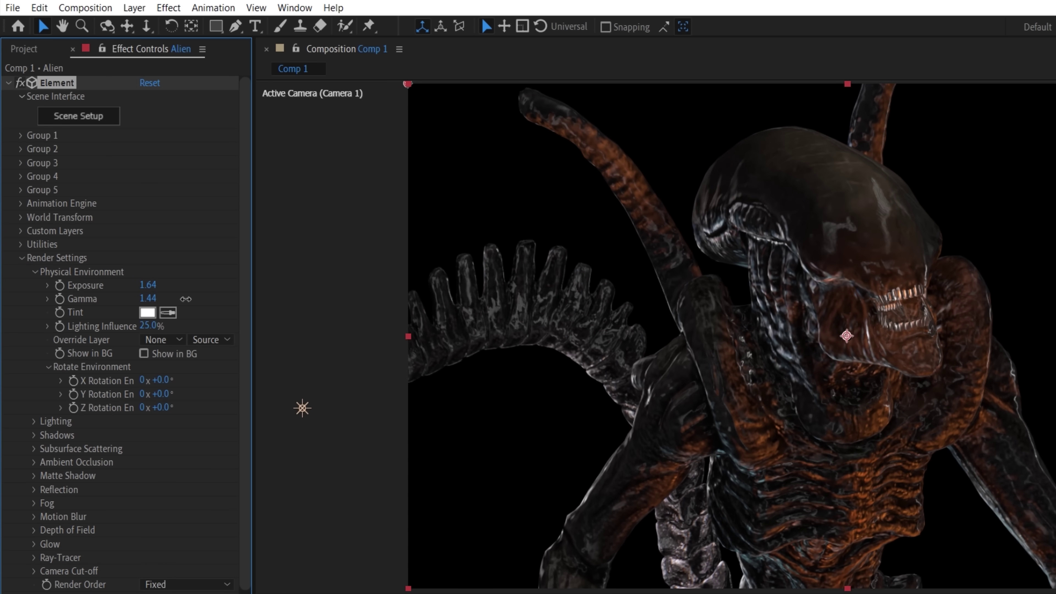
pyautogui.moveTo(162, 394); pyautogui.dragTo(359, 385)
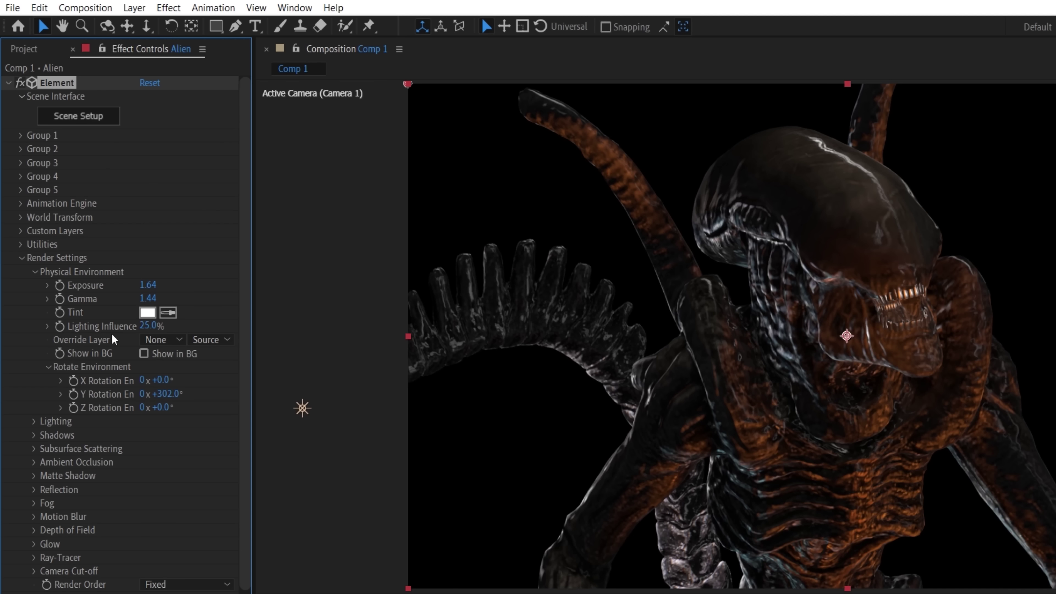
pyautogui.click(33, 272)
pyautogui.click(34, 326)
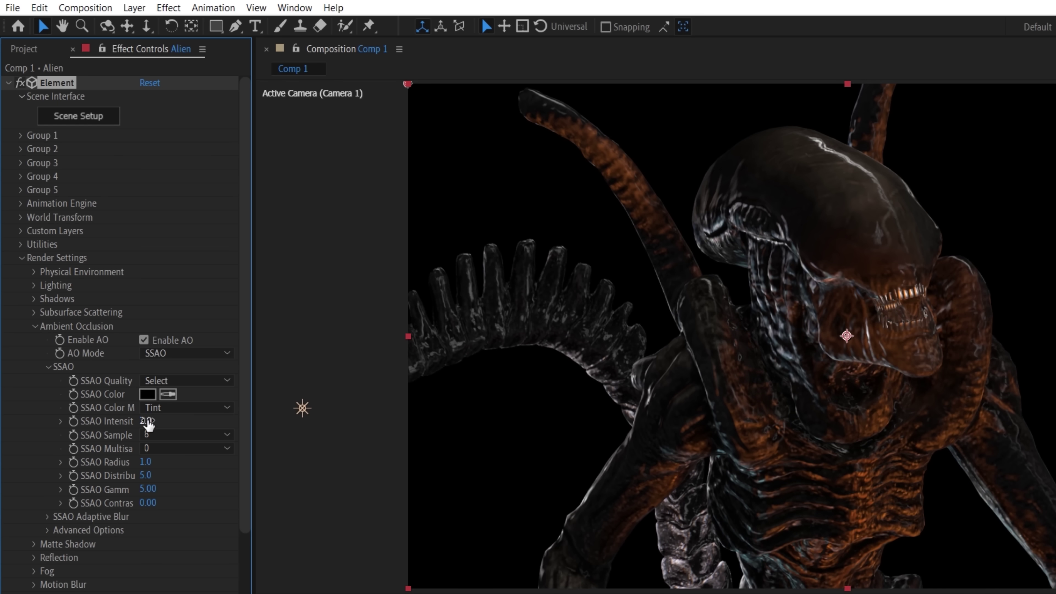
pyautogui.moveTo(146, 421); pyautogui.dragTo(168, 421)
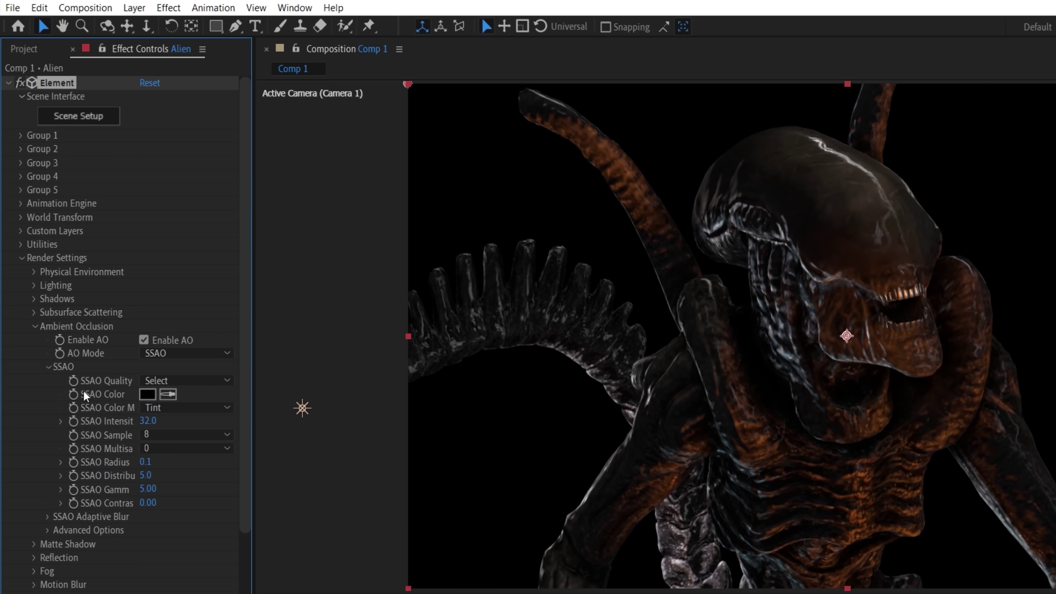
pyautogui.click(35, 327)
# Step: Set the Shadow Map Size to 2048
pyautogui.click(34, 299)
pyautogui.click(174, 353)
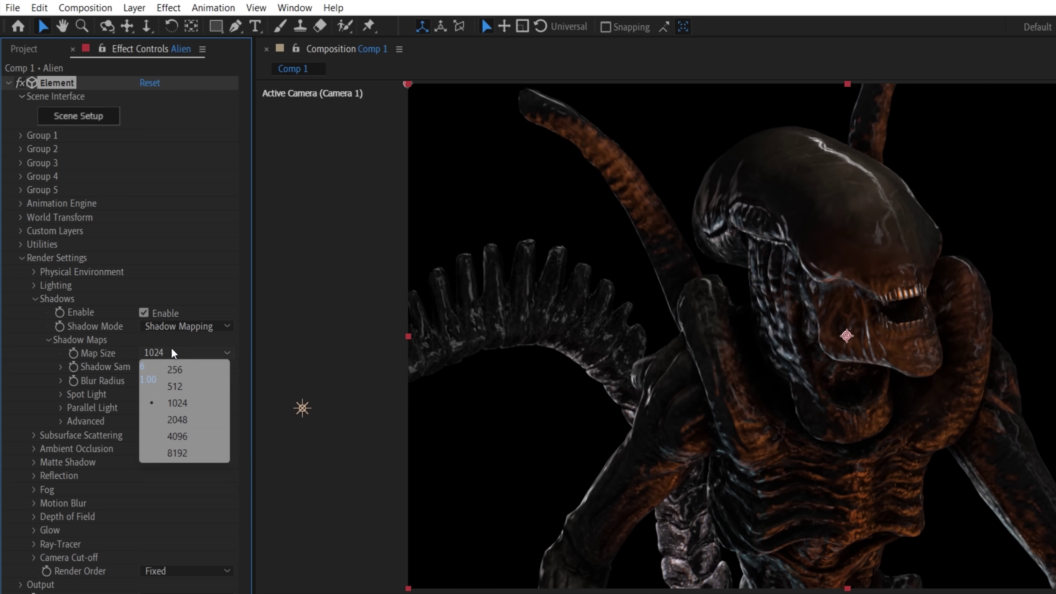
pyautogui.click(177, 420)
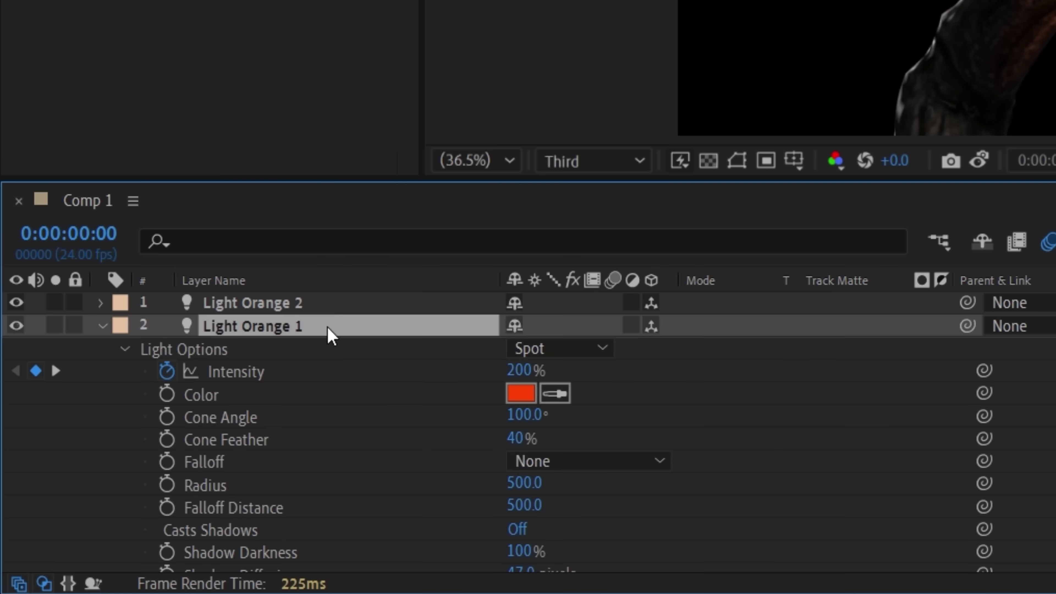
pyautogui.scroll(-3, 330, 335)
pyautogui.scroll(5, 515, 466)
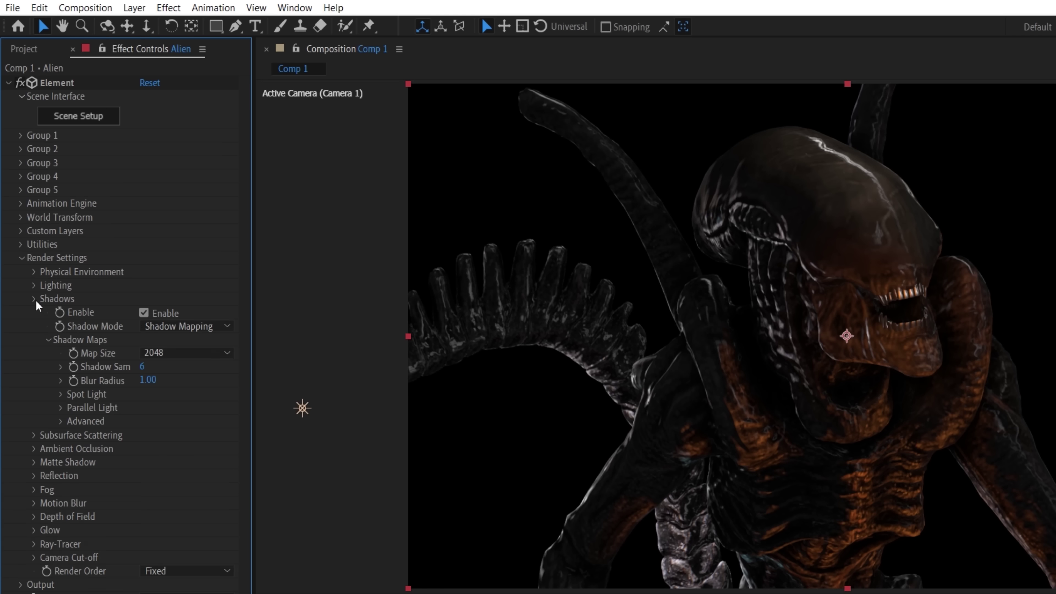
pyautogui.click(34, 299)
pyautogui.click(35, 367)
# Step: Enable fog with 99% opacity, start distance 2300 and range 1660, then duplicate the Alien layer
pyautogui.click(144, 381)
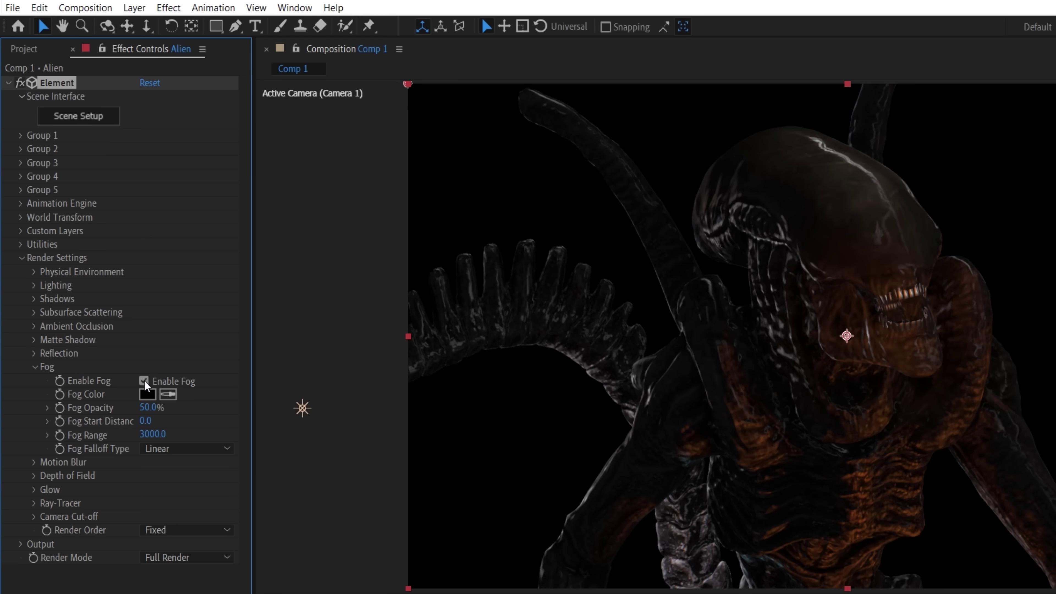
pyautogui.moveTo(148, 407)
pyautogui.mouseDown()
pyautogui.moveTo(160, 408)
pyautogui.moveTo(153, 422)
pyautogui.mouseUp()
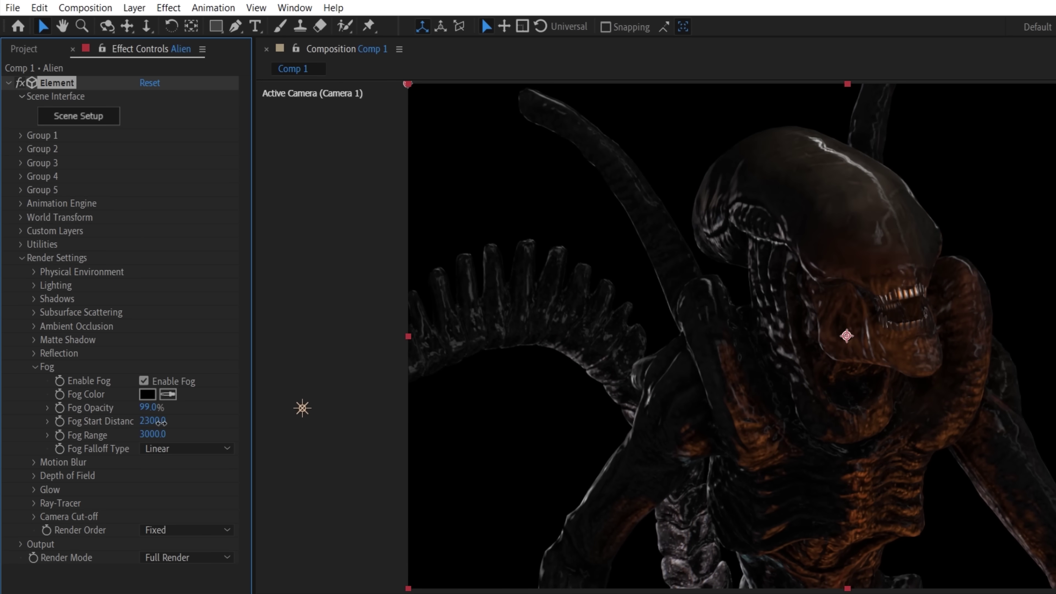
pyautogui.moveTo(150, 436); pyautogui.dragTo(138, 436)
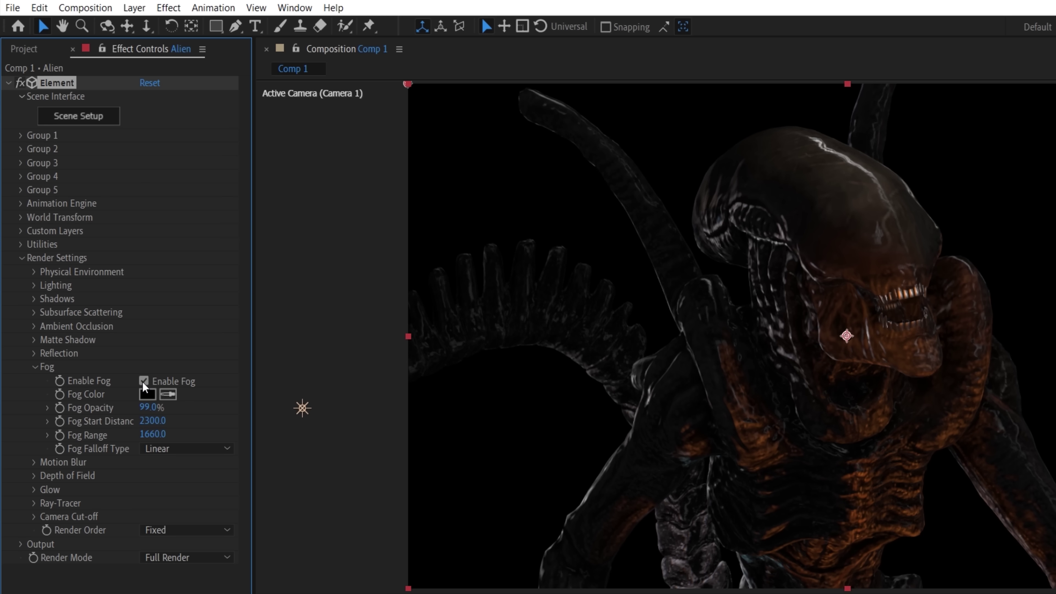
pyautogui.click(144, 381)
pyautogui.click(35, 368)
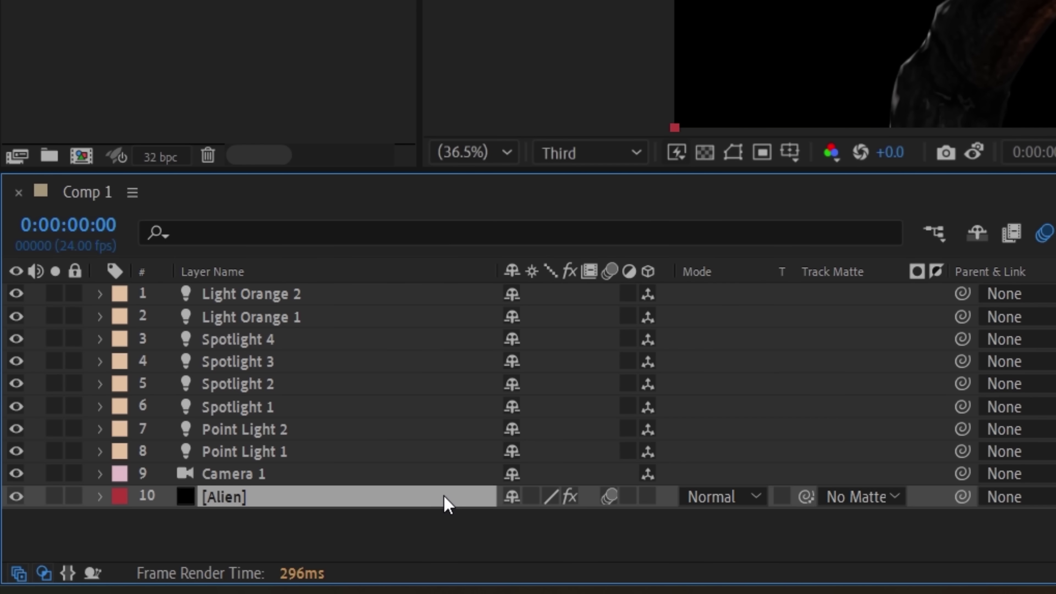
pyautogui.hotkey('ctrl', 'd')
pyautogui.press('Return')
# Step: Name the duplicated layer 'Alien Extra' and open its Element scene setup
pyautogui.write('Alien Extra')
pyautogui.press('Return')
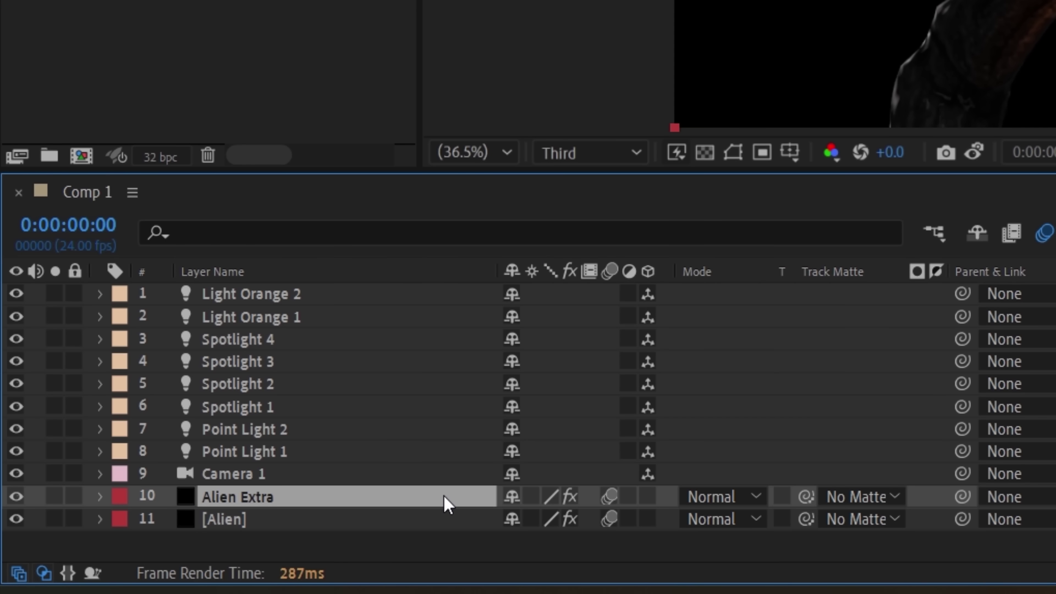
pyautogui.click(71, 77)
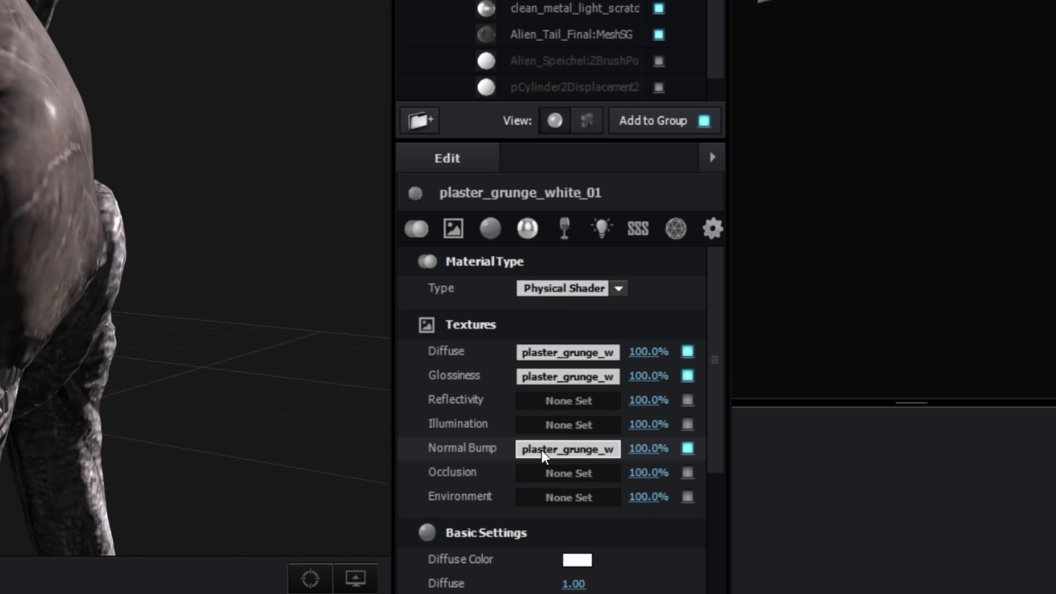
# Step: Put plaster_grunge_white_01_normal.dds into the AlienReUV body's Normal Bump with UV repeat 4
pyautogui.rightClick(561, 471)
pyautogui.press('Escape')
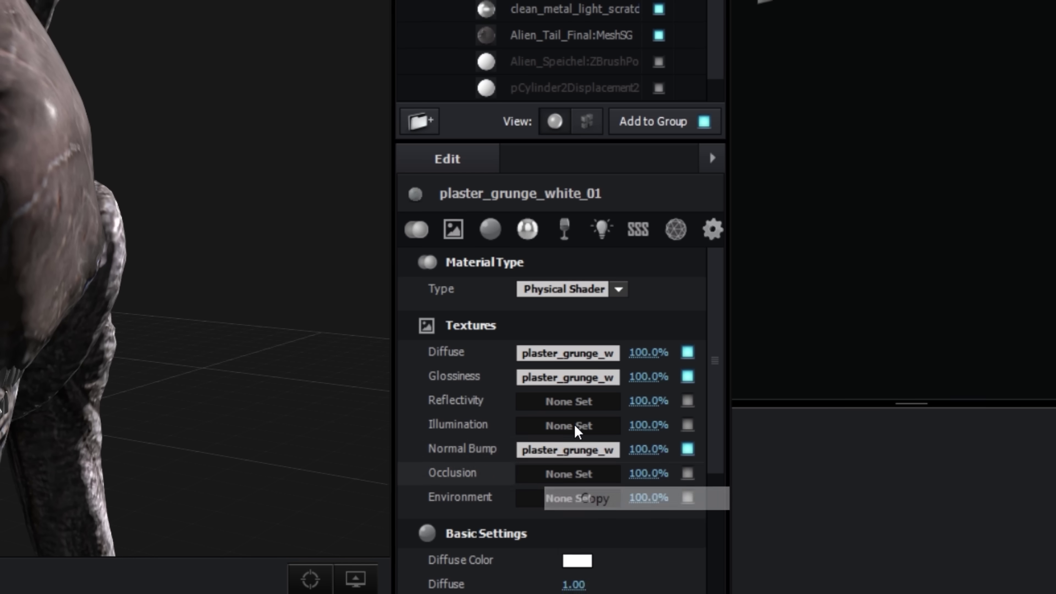
pyautogui.click(540, 47)
pyautogui.rightClick(553, 543)
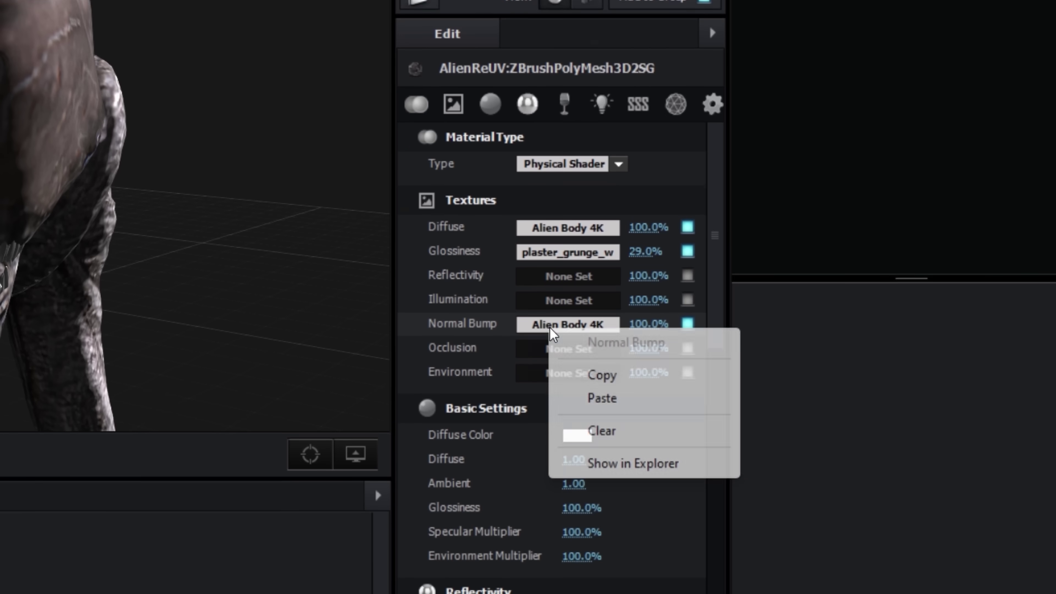
pyautogui.click(598, 386)
pyautogui.click(581, 313)
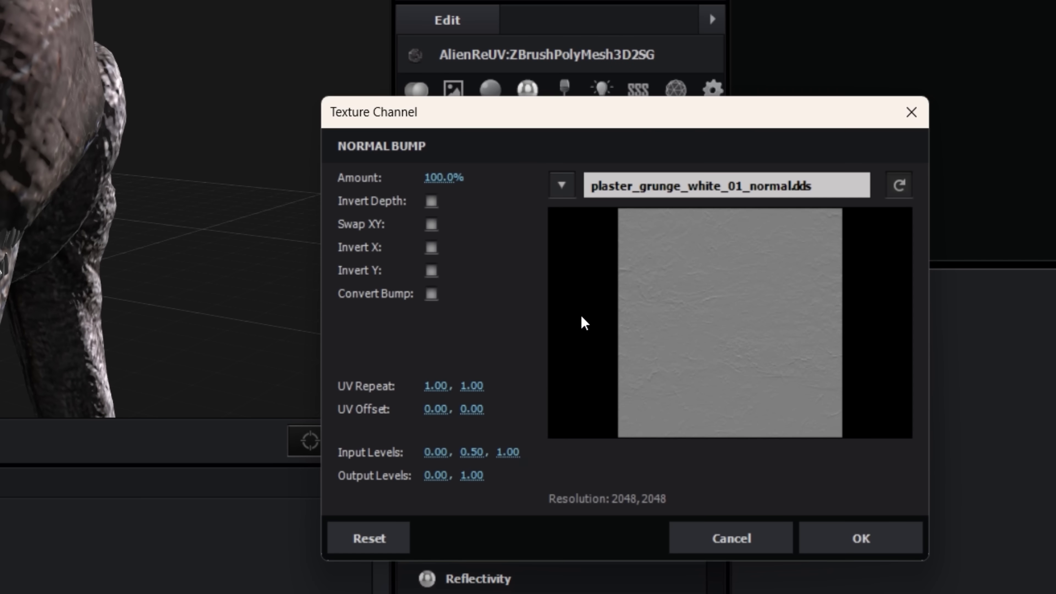
pyautogui.write('4')
pyautogui.press('Return')
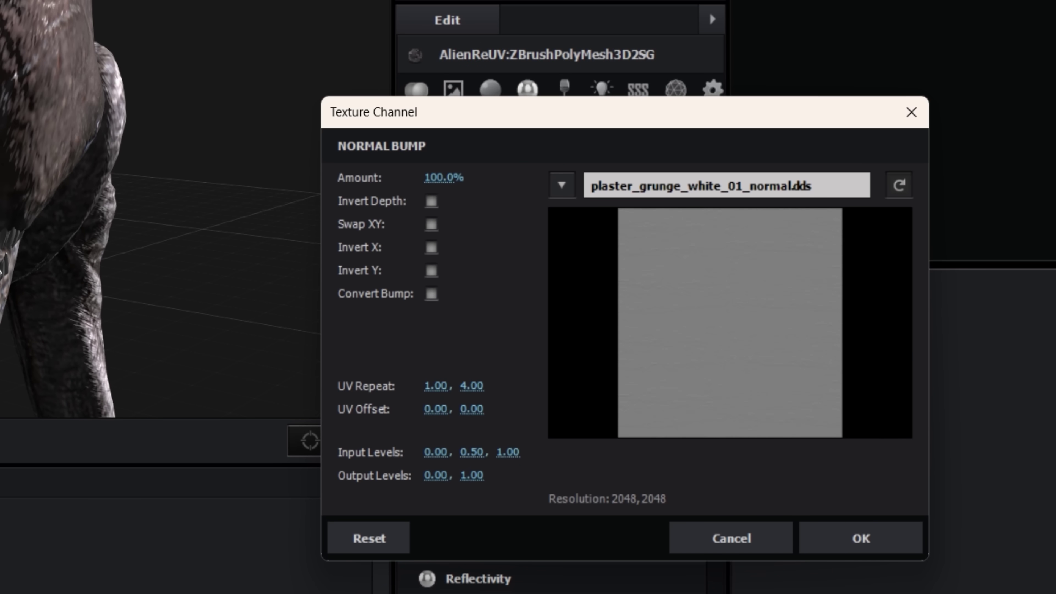
pyautogui.press('Return')
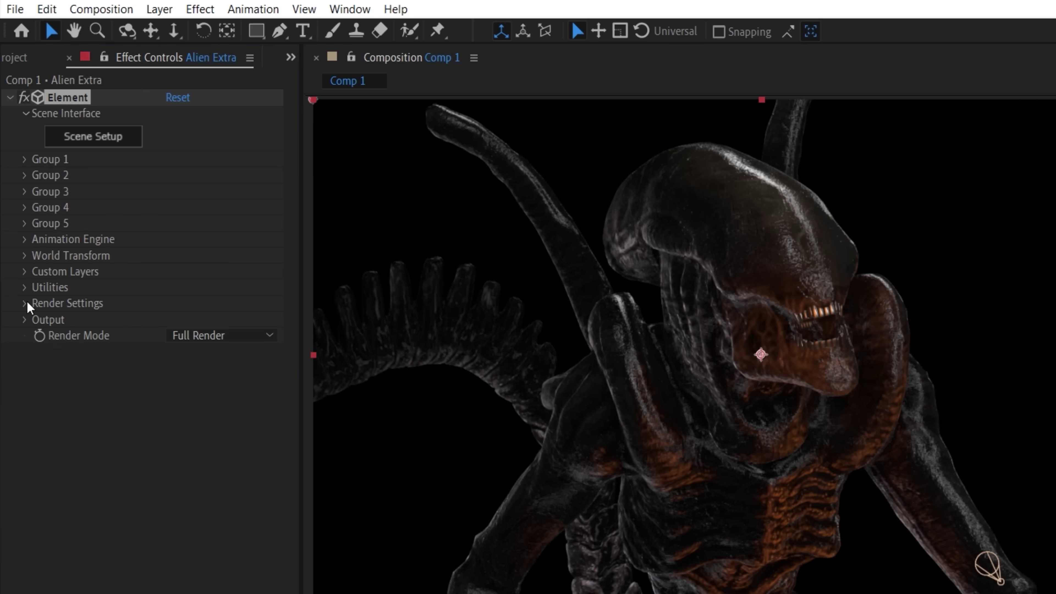
pyautogui.click(25, 303)
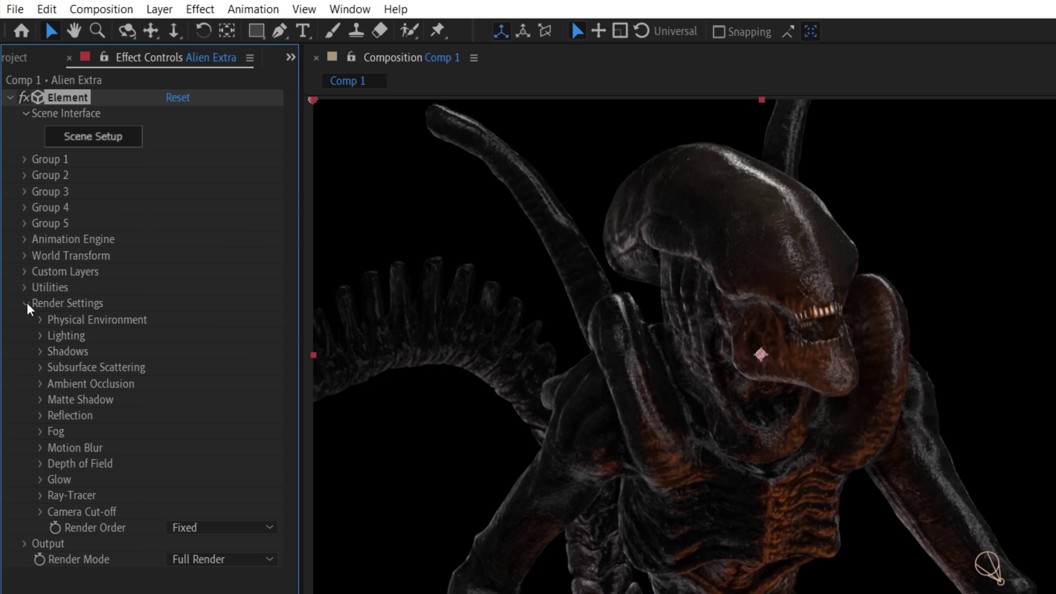
# Step: Turn off Use Comp Lights and lower the Physical Environment exposure to darken Alien Extra
pyautogui.click(37, 336)
pyautogui.click(171, 352)
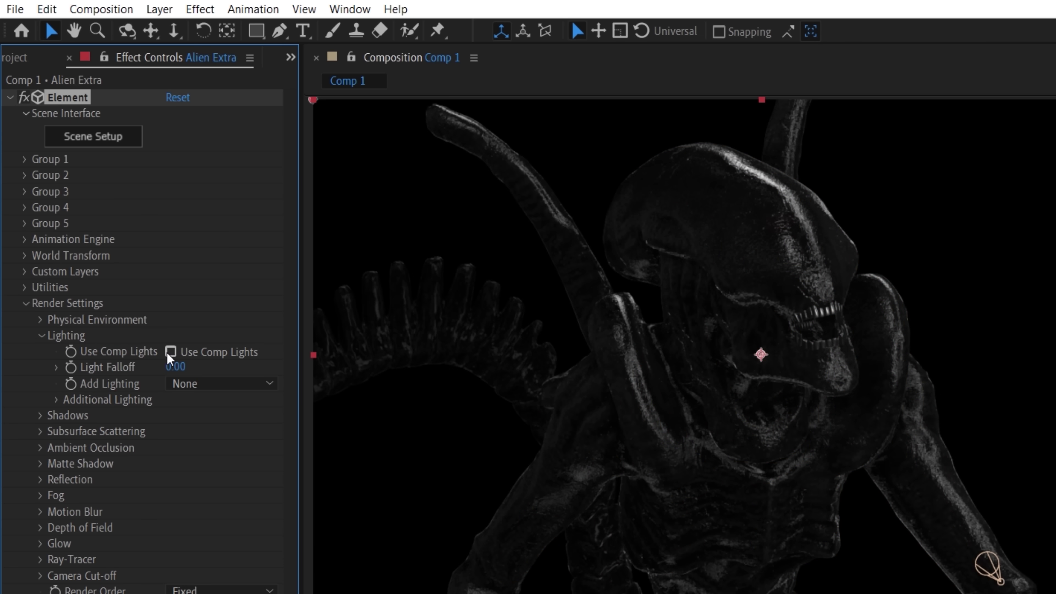
pyautogui.click(42, 338)
pyautogui.click(41, 351)
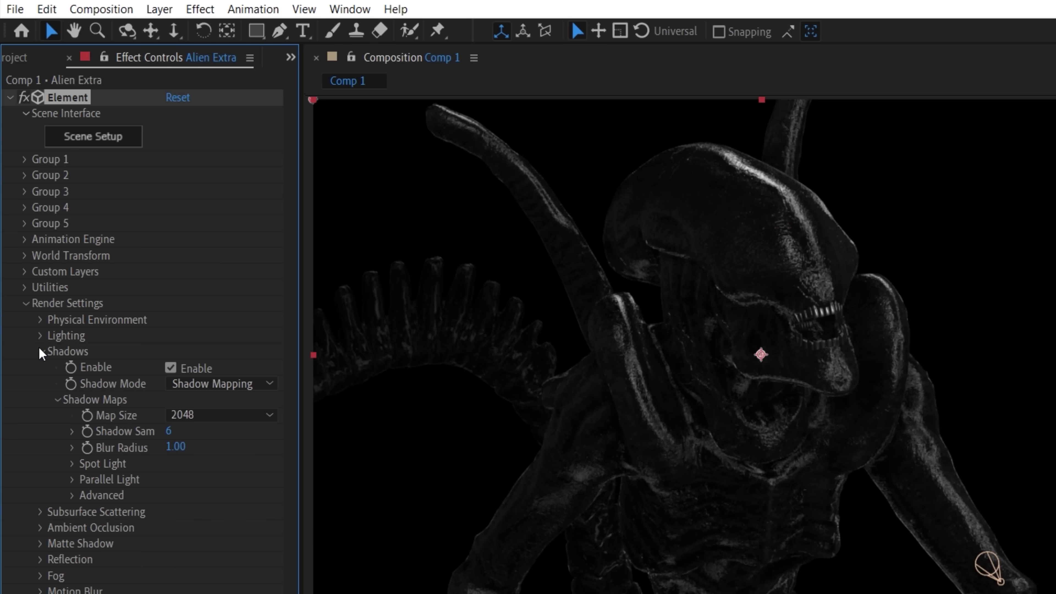
pyautogui.click(41, 351)
pyautogui.click(41, 320)
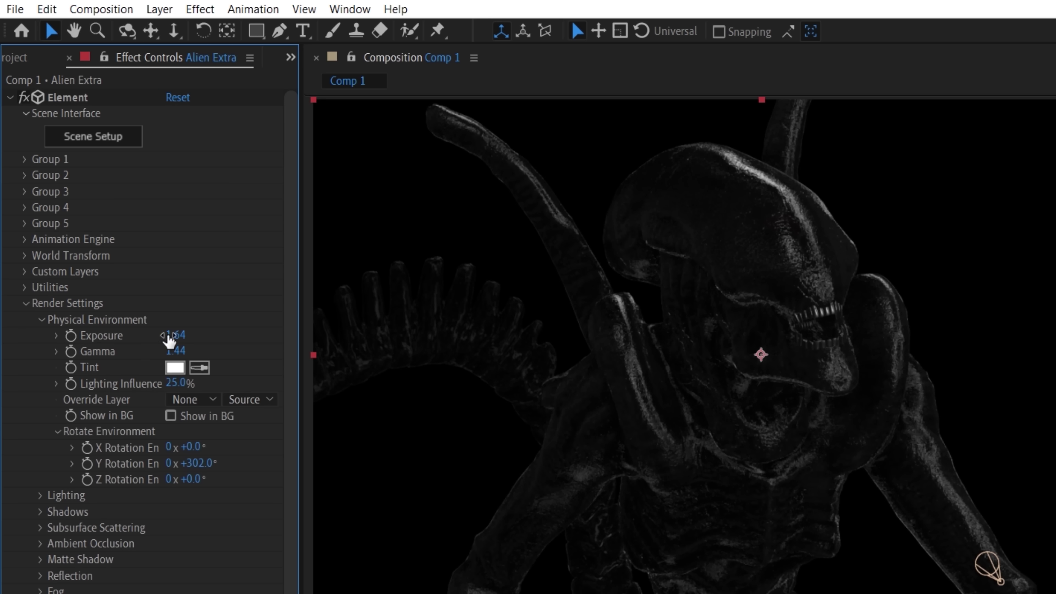
pyautogui.moveTo(169, 336); pyautogui.dragTo(128, 336)
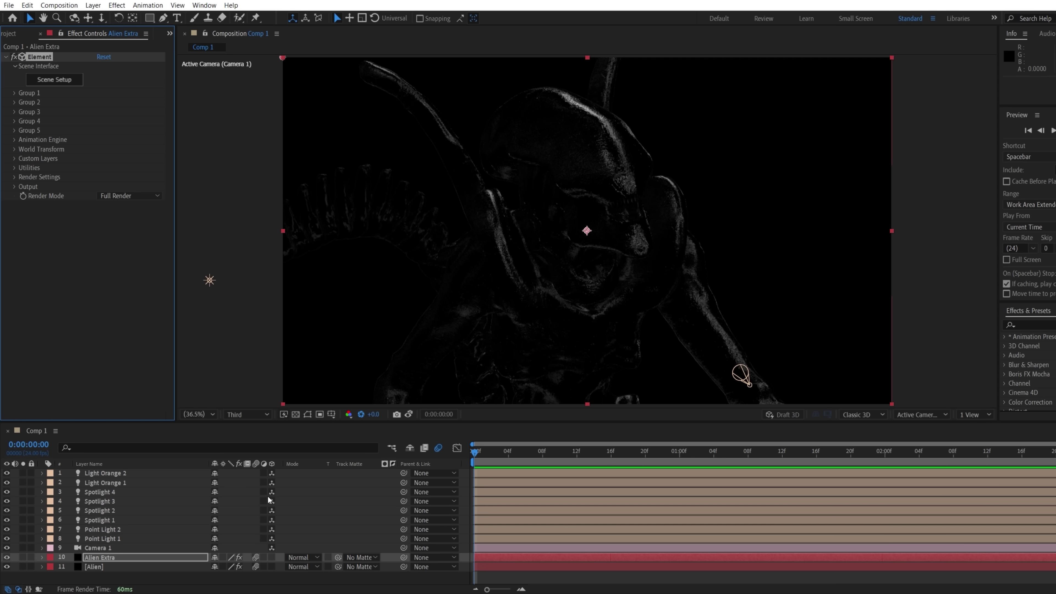
# Step: Set Alien Extra's blend mode to Lighten and name its copy 'Alien Depth 1'
pyautogui.click(303, 557)
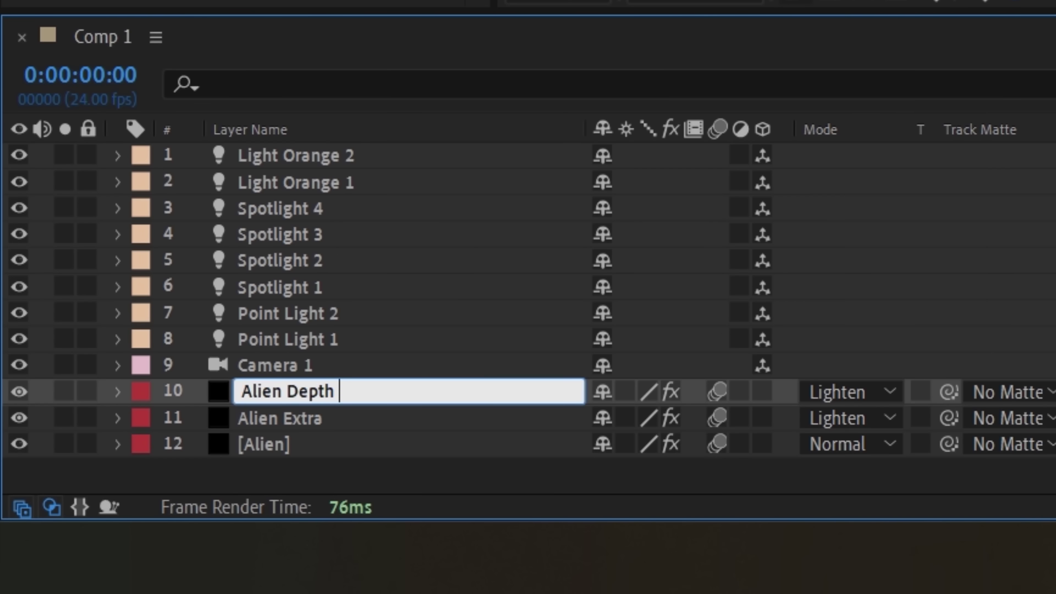
pyautogui.write('1')
pyautogui.press('Return')
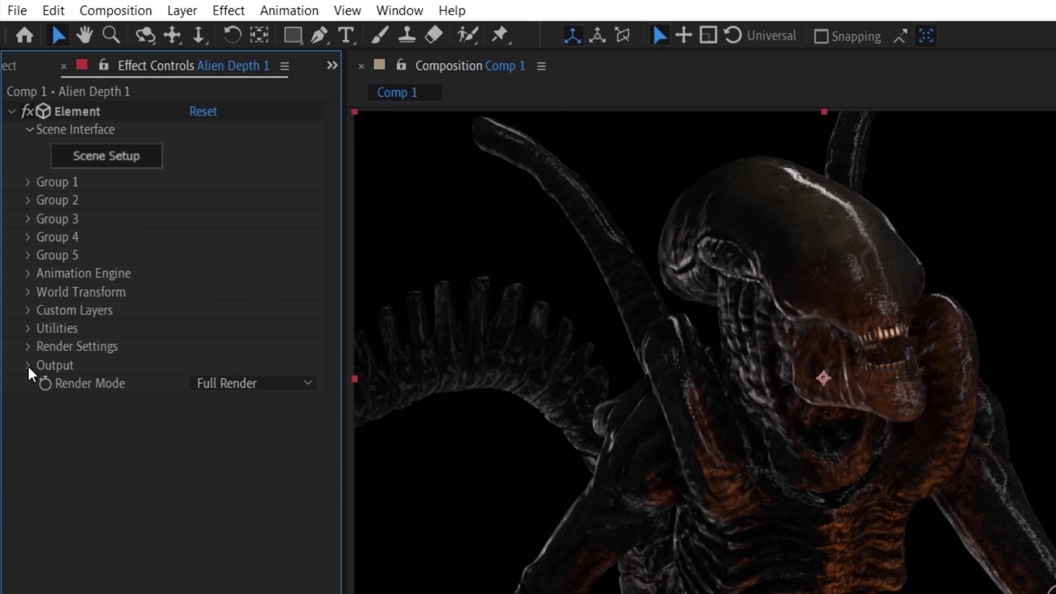
# Step: Show the Z Depth pass on Alien Depth 1, with Z Depth End at 4370 and a lower start
pyautogui.click(28, 366)
pyautogui.click(233, 383)
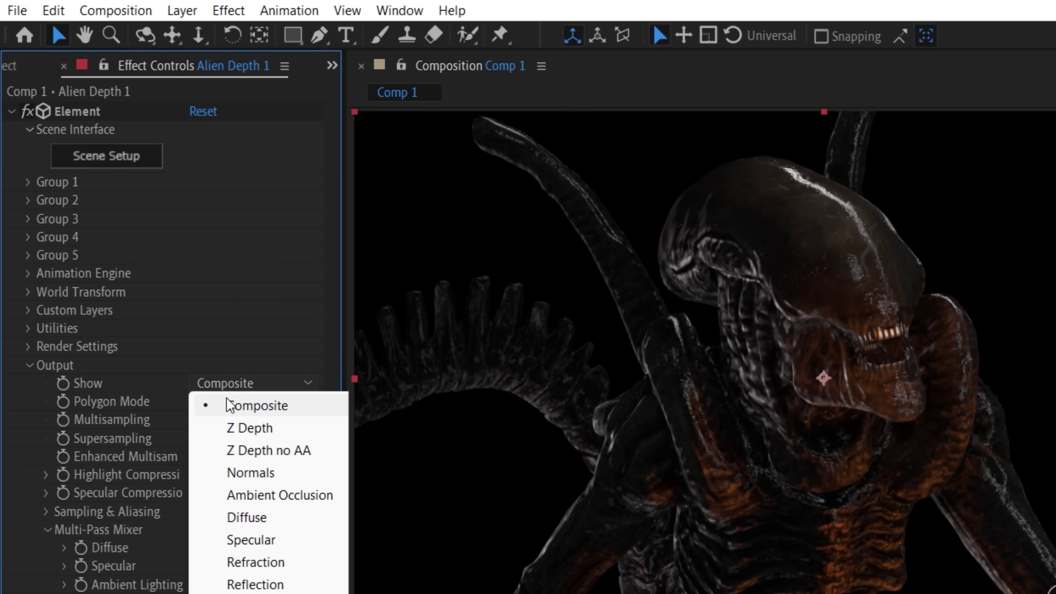
pyautogui.click(233, 428)
pyautogui.moveTo(229, 441); pyautogui.dragTo(349, 436)
pyautogui.moveTo(204, 418); pyautogui.dragTo(224, 417)
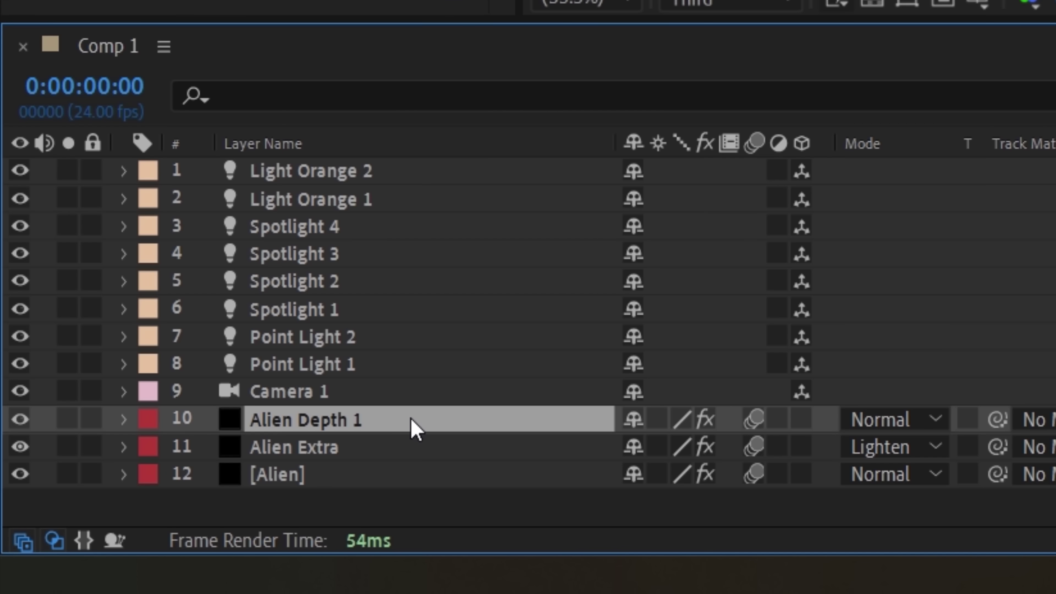
# Step: Duplicate into Alien Depth 2 and 3, narrowing Depth 3's Z Depth range to 2350–2360
pyautogui.hotkey('ctrl', 'd')
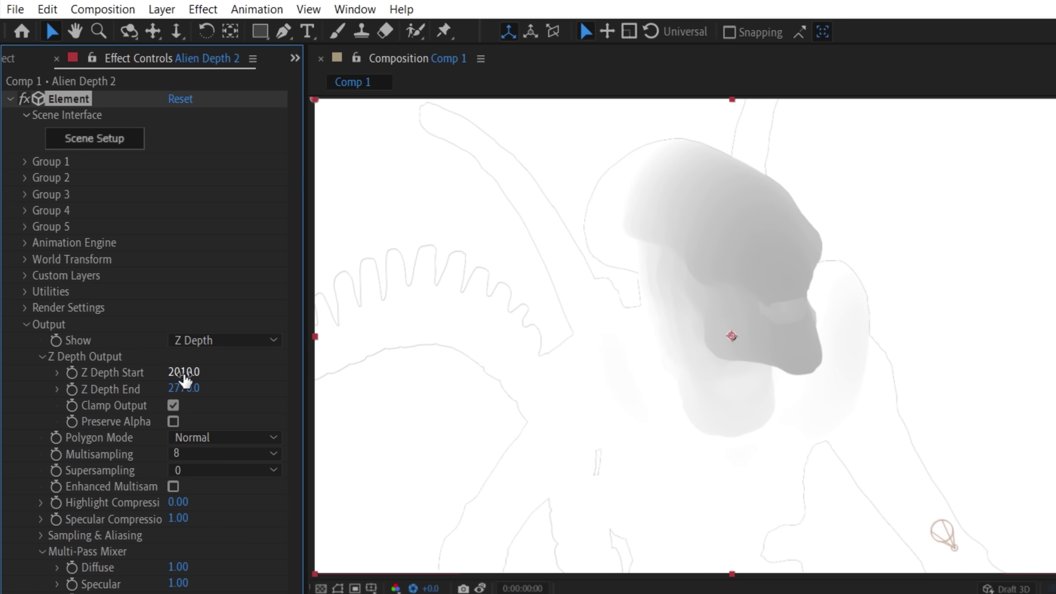
pyautogui.moveTo(184, 379); pyautogui.dragTo(193, 379)
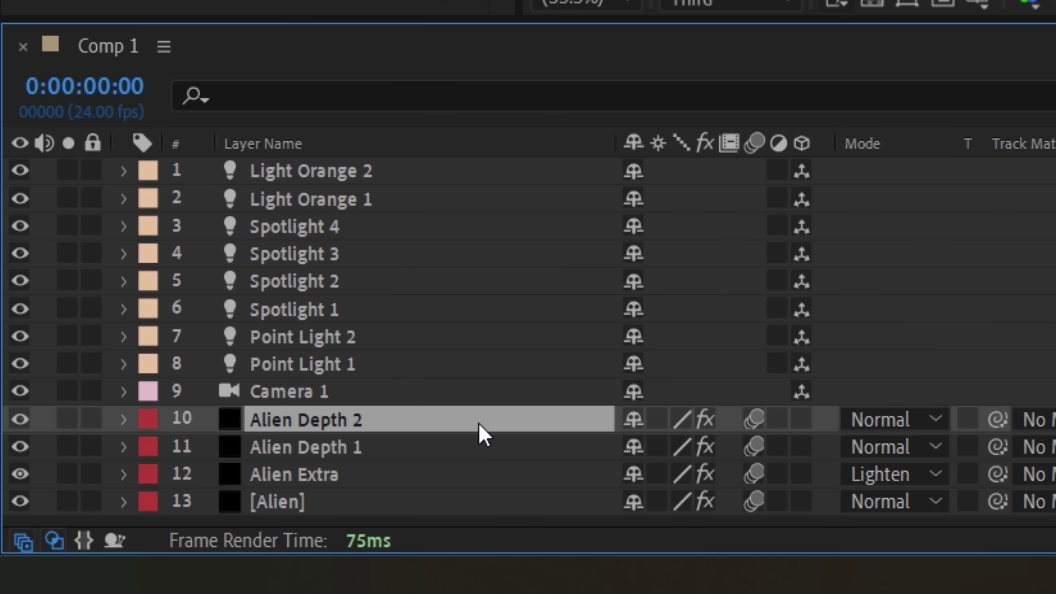
pyautogui.hotkey('ctrl', 'd')
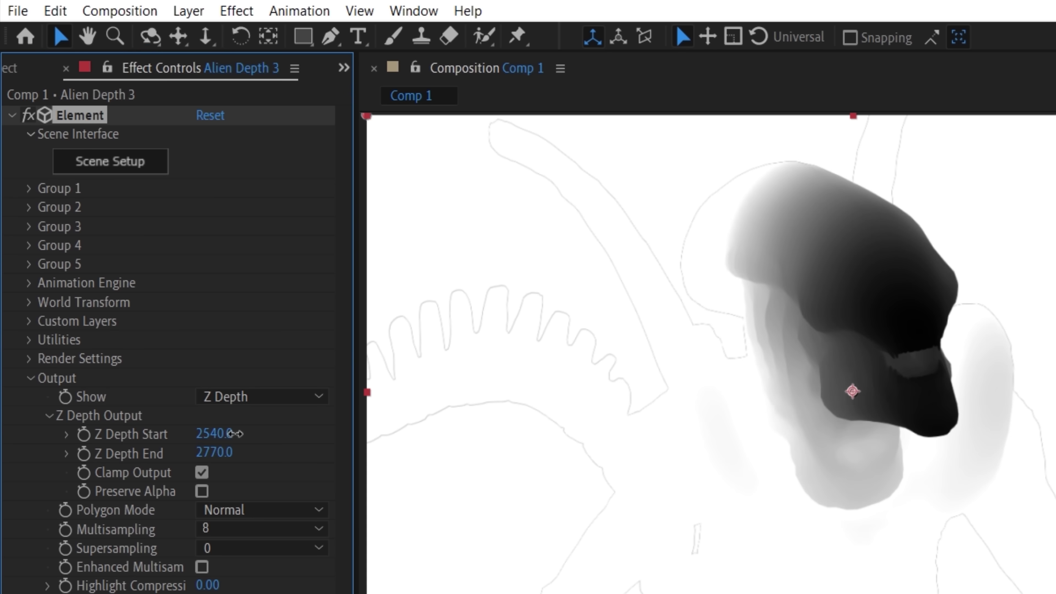
pyautogui.moveTo(214, 434); pyautogui.dragTo(209, 459)
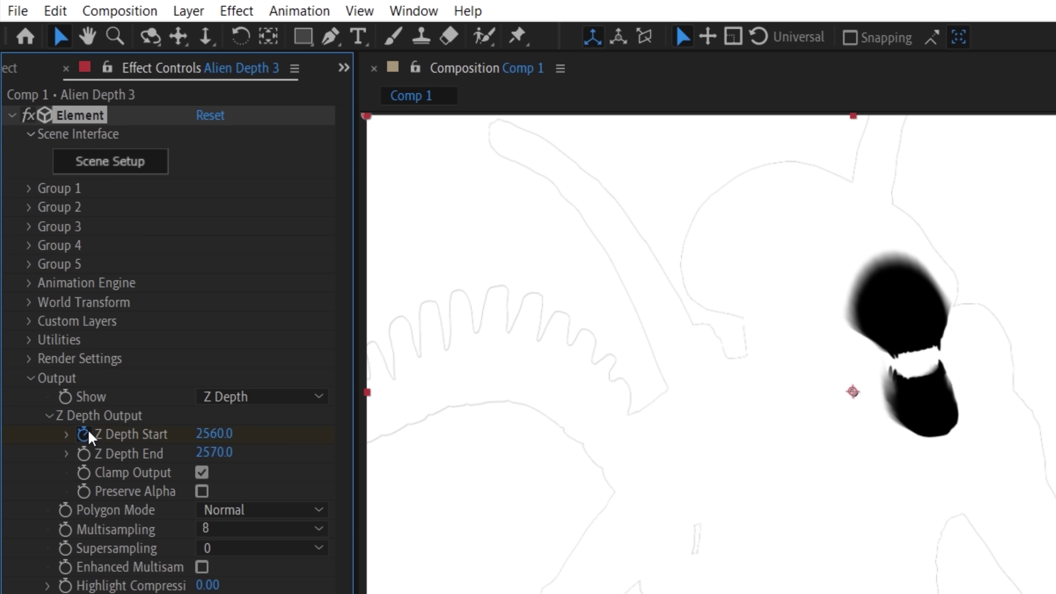
pyautogui.click(84, 454)
pyautogui.click(214, 433)
pyautogui.write('2350')
pyautogui.press('Return')
pyautogui.click(214, 454)
pyautogui.write('2360')
pyautogui.press('Return')
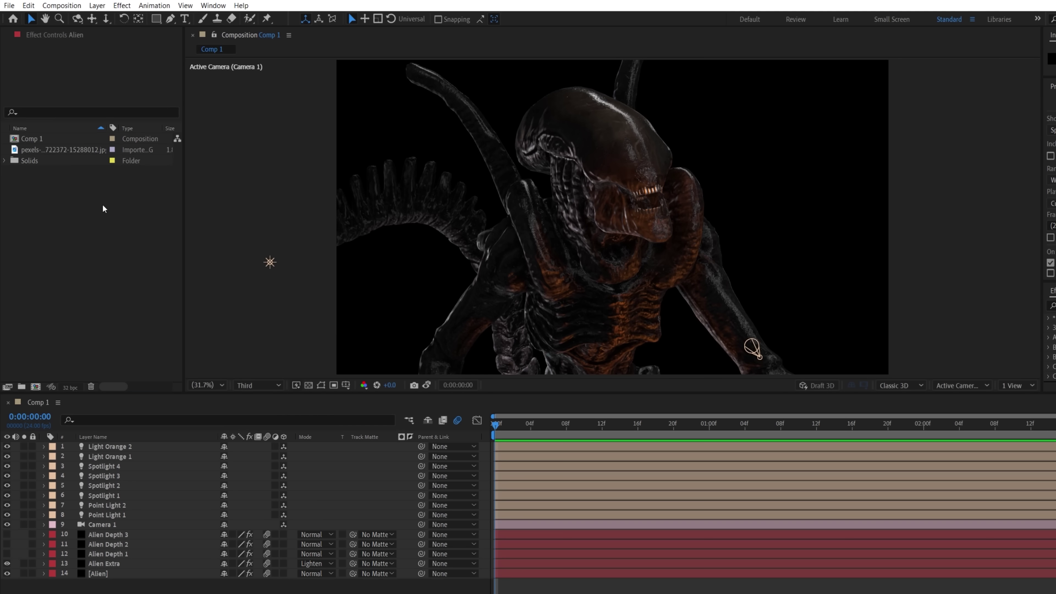
# Step: Place the factory photo at the bottom of the timeline and scale it to 237%
pyautogui.moveTo(62, 149); pyautogui.dragTo(138, 583)
pyautogui.press('s')
pyautogui.moveTo(238, 591); pyautogui.dragTo(201, 592)
pyautogui.press('r')
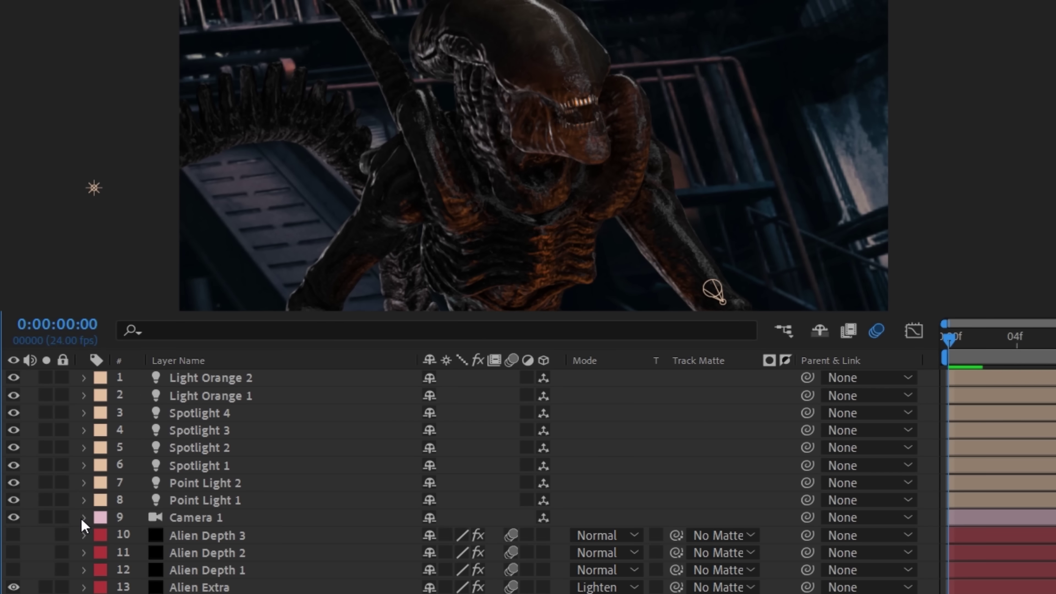
# Step: Turn on Camera 1's depth of field, focused at 2483 with a 56-pixel aperture
pyautogui.click(44, 525)
pyautogui.click(55, 545)
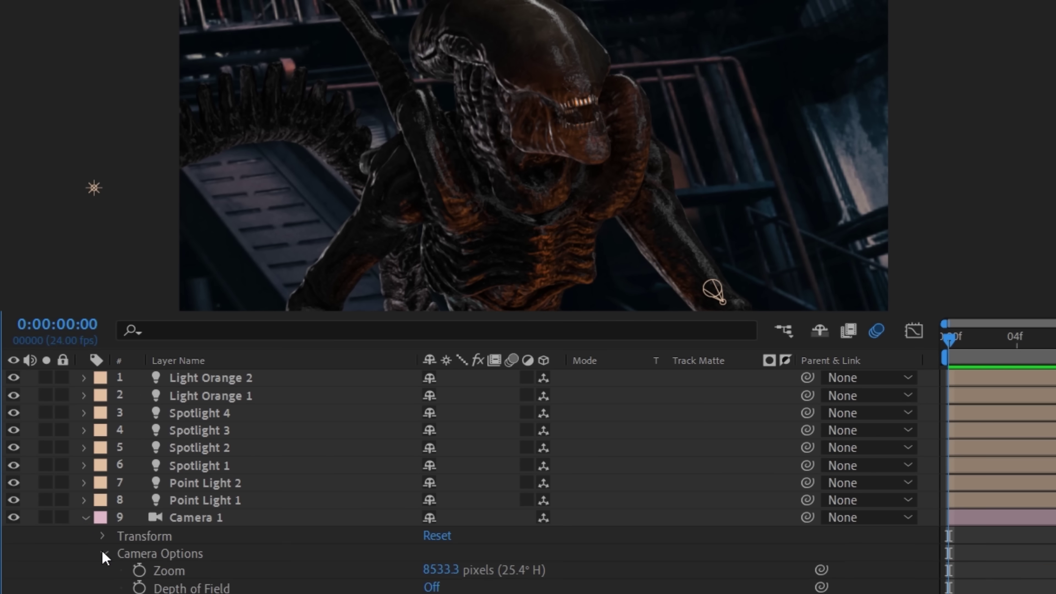
pyautogui.moveTo(55, 544); pyautogui.dragTo(48, 453)
pyautogui.click(438, 428)
pyautogui.moveTo(435, 462); pyautogui.dragTo(738, 462)
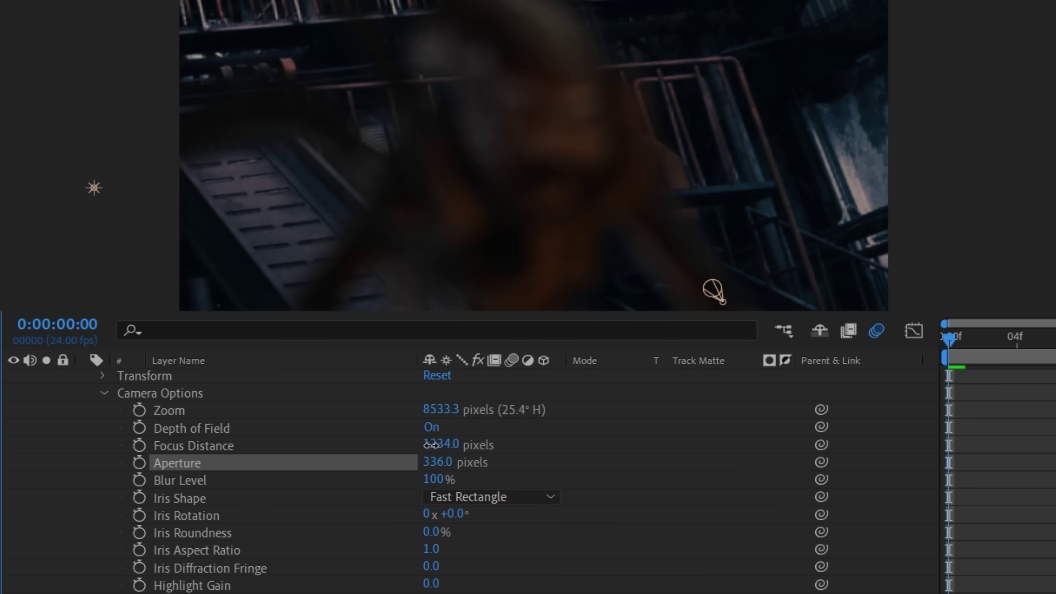
pyautogui.moveTo(431, 445); pyautogui.dragTo(505, 445)
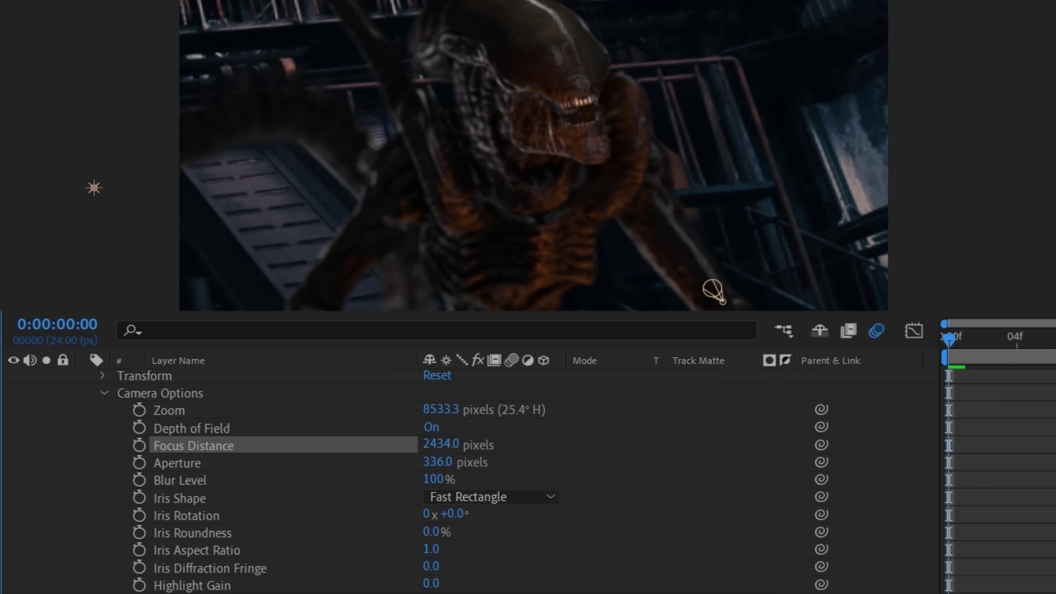
pyautogui.moveTo(437, 467); pyautogui.dragTo(413, 468)
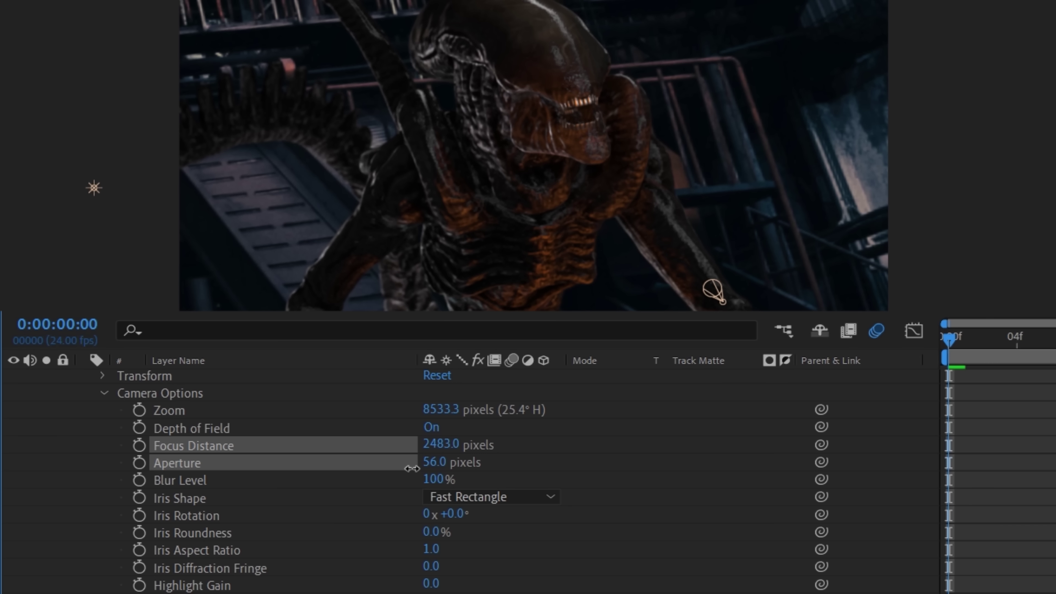
pyautogui.click(412, 468)
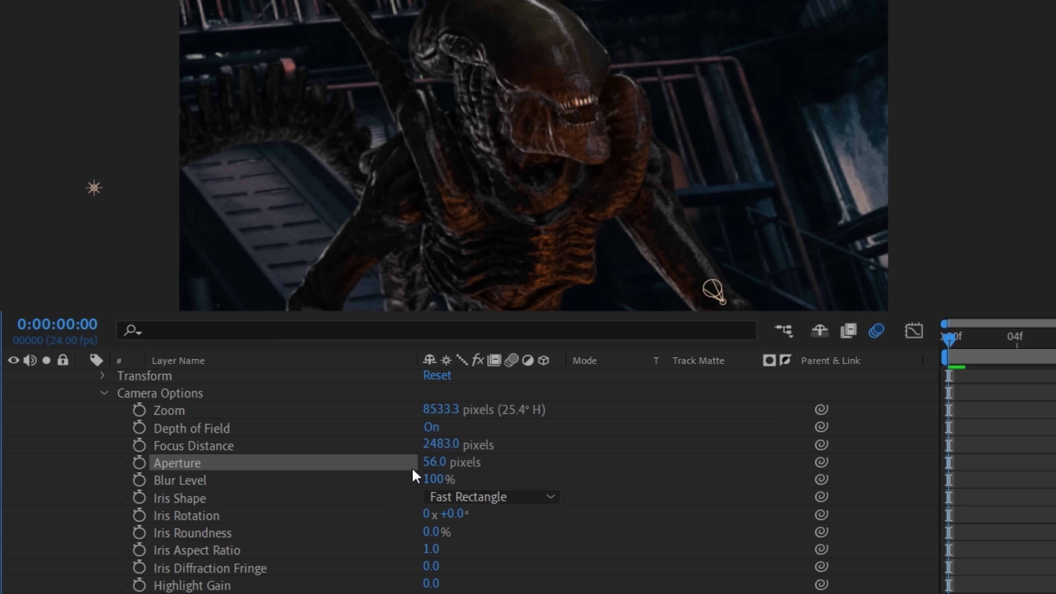
pyautogui.scroll(3, 413, 475)
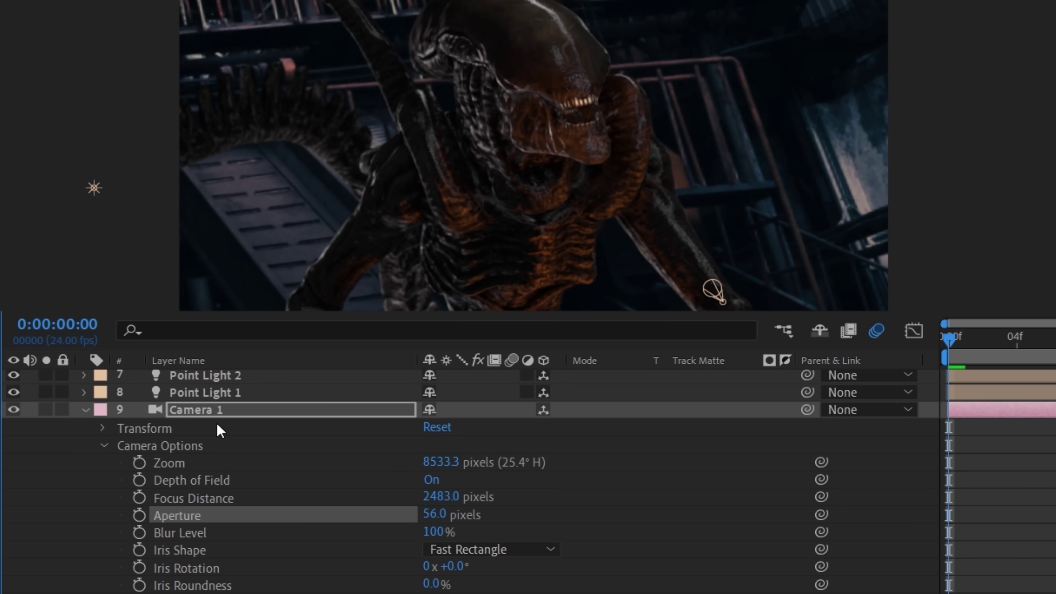
pyautogui.click(87, 411)
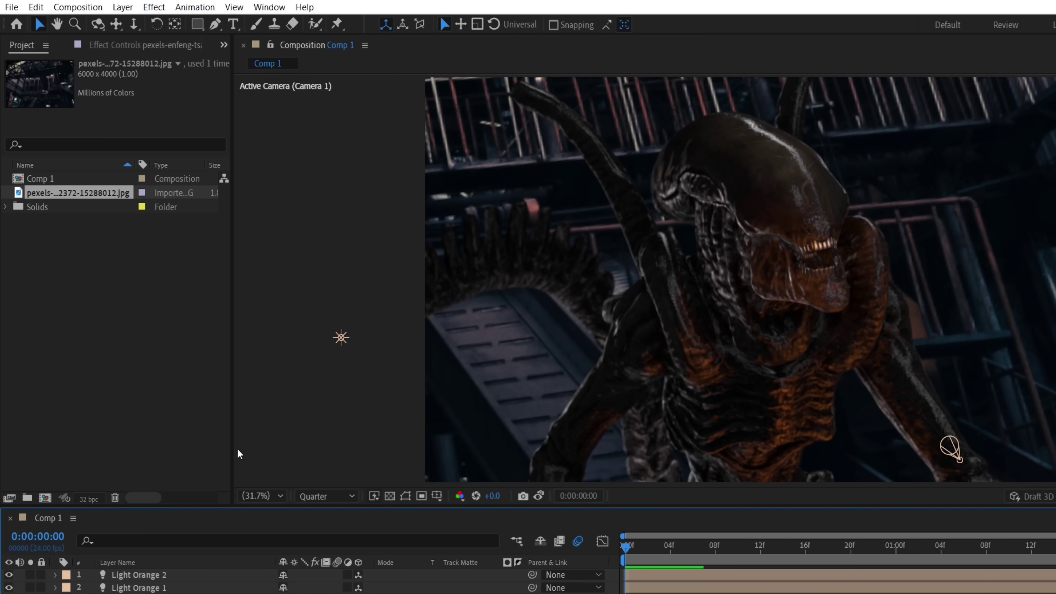
pyautogui.click(153, 7)
# Step: Apply Camera Lens Blur to the factory backdrop with radius 15
pyautogui.moveTo(208, 127)
pyautogui.click(424, 142)
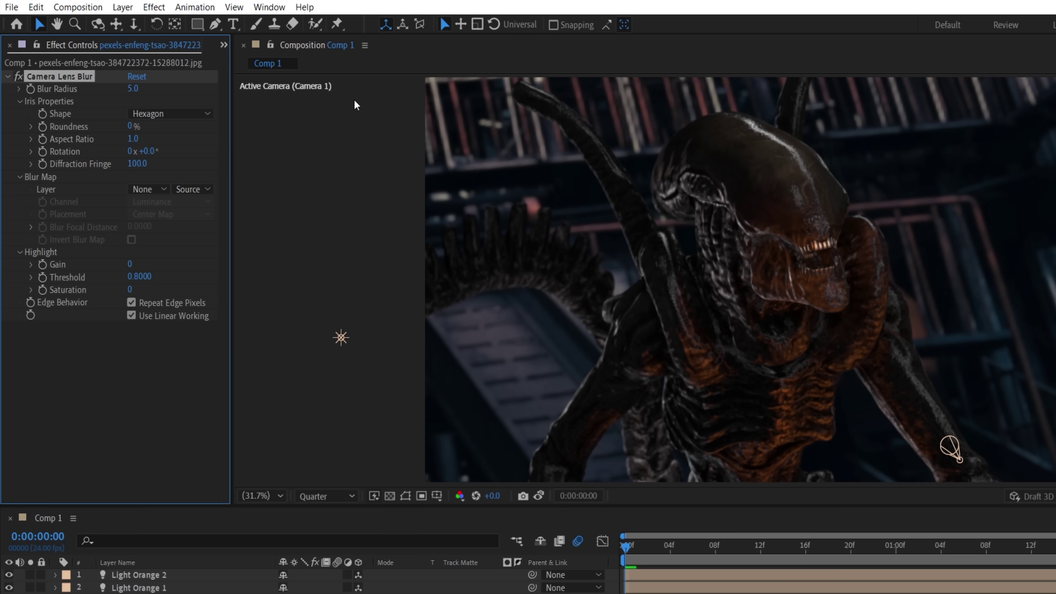
pyautogui.moveTo(137, 88); pyautogui.dragTo(143, 89)
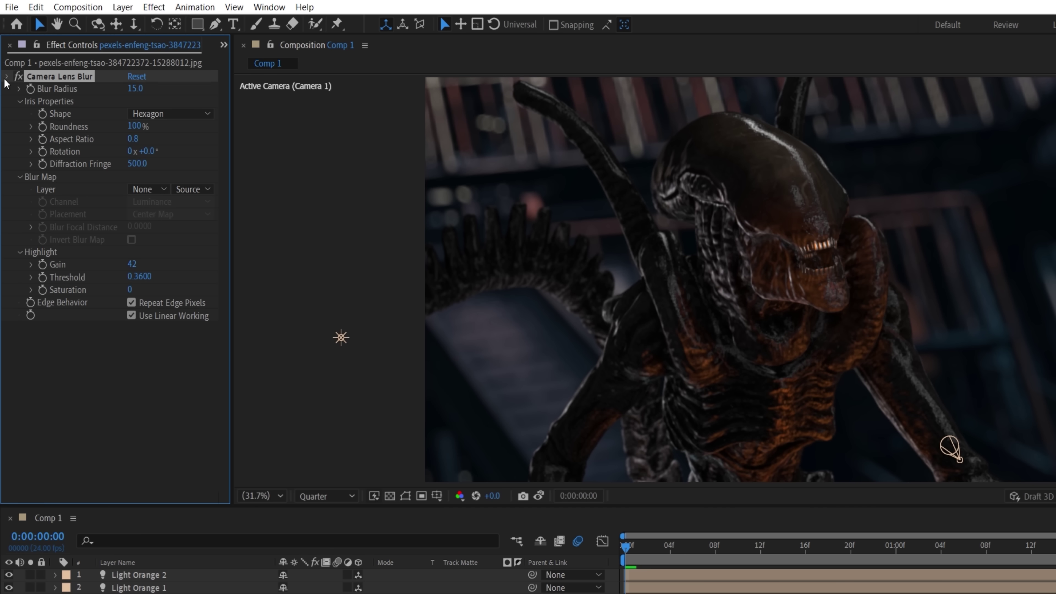
# Step: Darken the backdrop with Curves, then add a Red-channel Curves 2 with keyframed opacity
pyautogui.click(152, 7)
pyautogui.moveTo(225, 188)
pyautogui.click(412, 465)
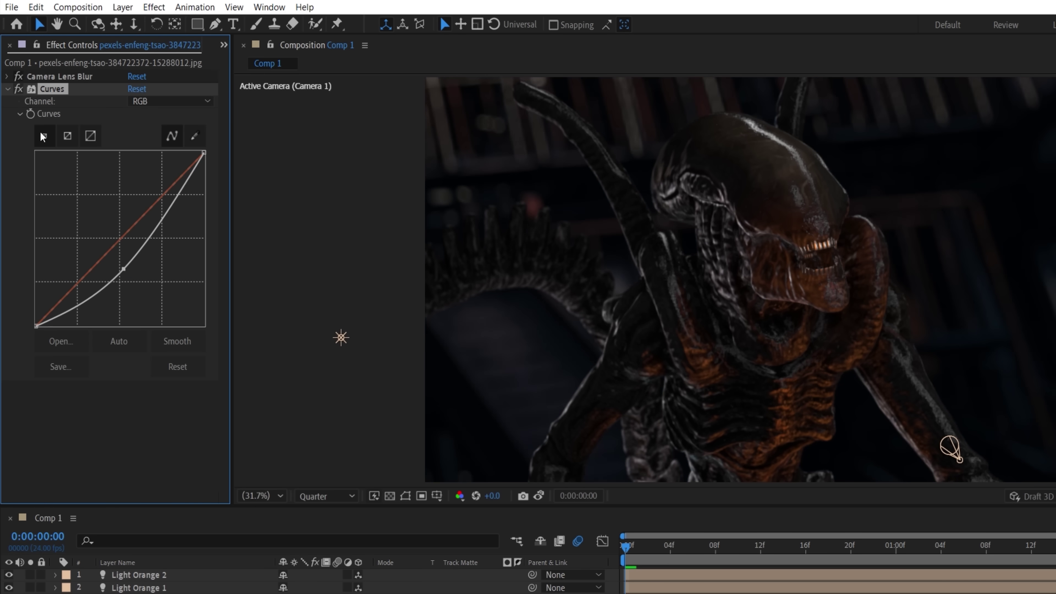
pyautogui.click(8, 89)
pyautogui.hotkey('ctrl', 'alt', 'shift', 'e')
pyautogui.click(151, 112)
pyautogui.click(167, 140)
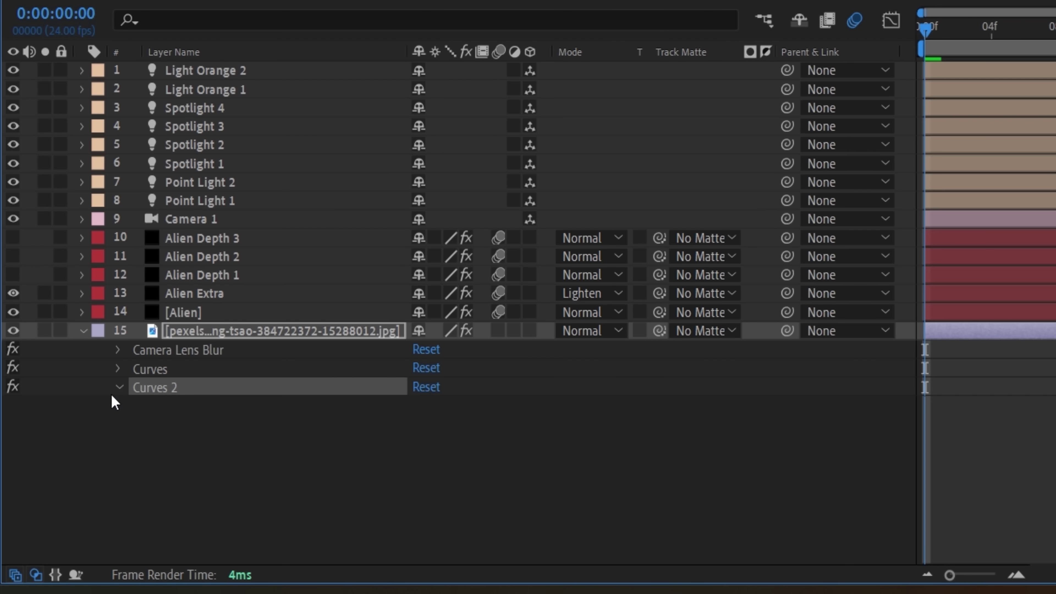
pyautogui.click(119, 388)
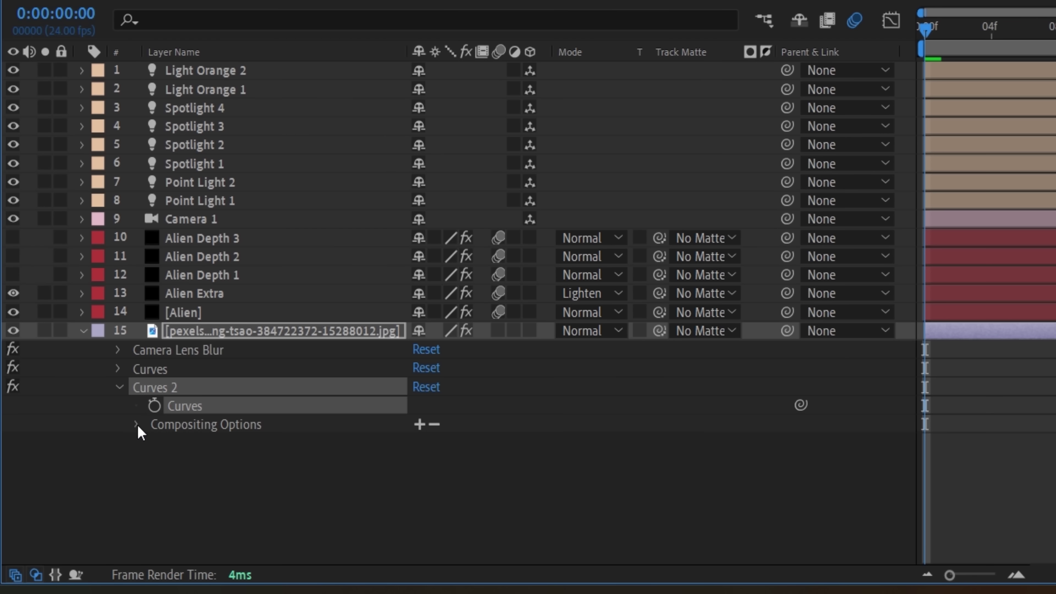
pyautogui.click(172, 442)
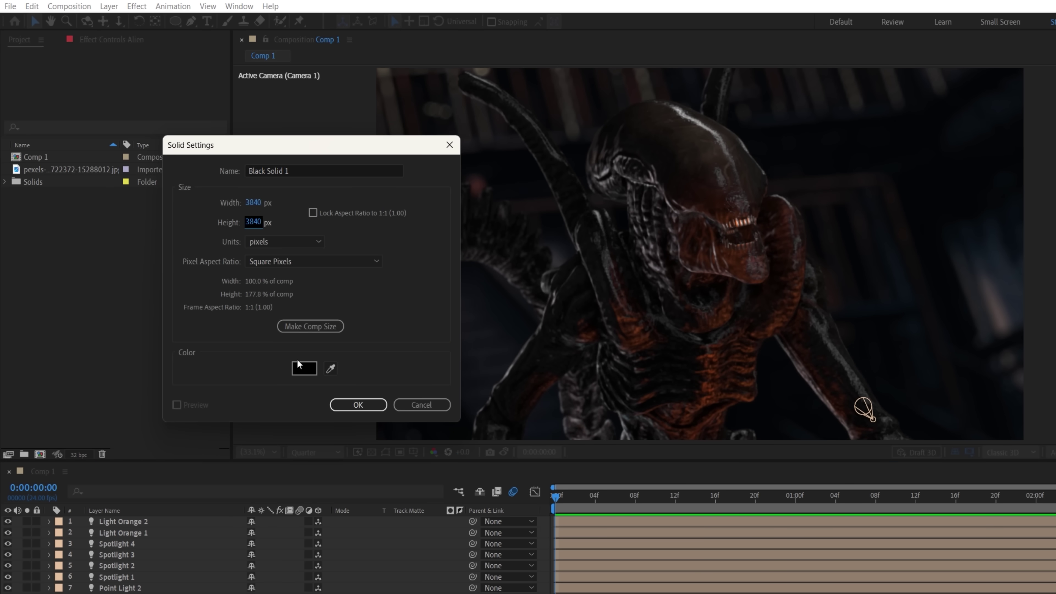
# Step: Create a white solid layer
pyautogui.click(304, 368)
pyautogui.click(312, 112)
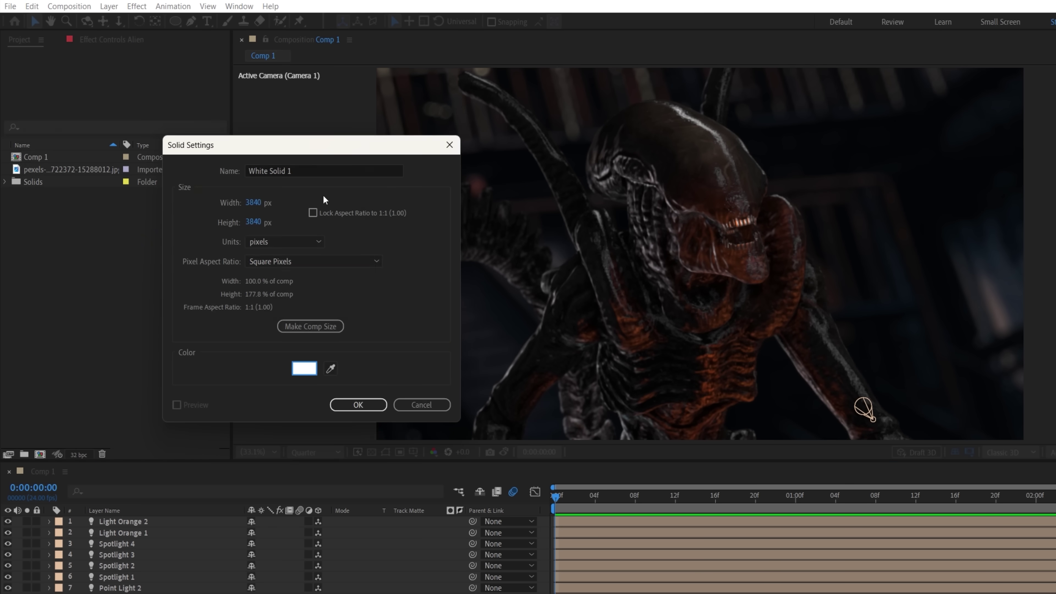
pyautogui.click(359, 405)
# Step: Mask the white solid with a heavily feathered, shrunken ellipse and matte it to the alien depth layer
pyautogui.doubleClick(175, 21)
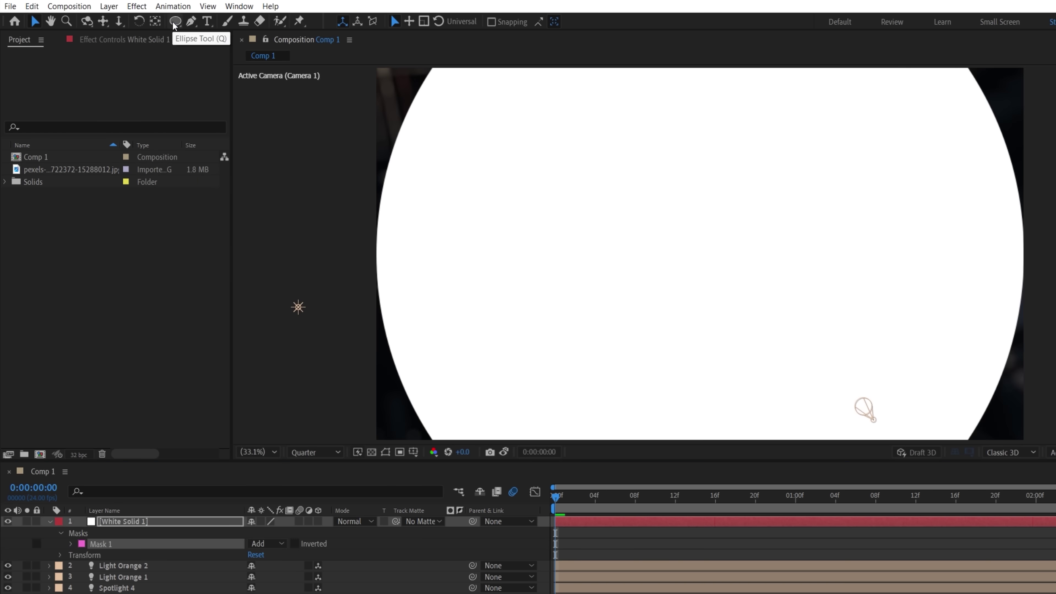
pyautogui.moveTo(320, 522); pyautogui.dragTo(409, 521)
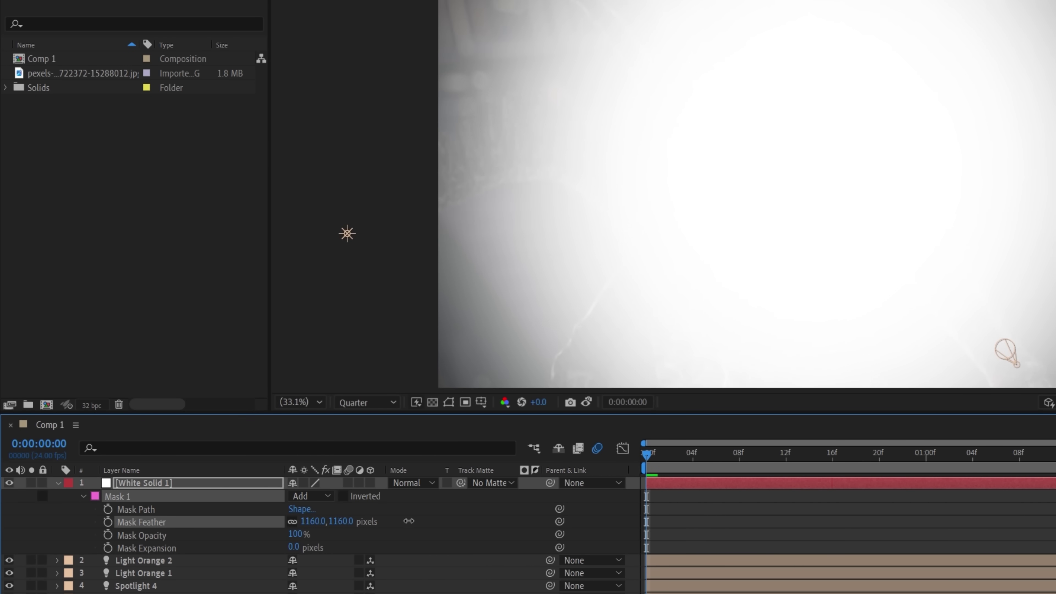
pyautogui.moveTo(309, 548); pyautogui.dragTo(210, 547)
pyautogui.click(59, 483)
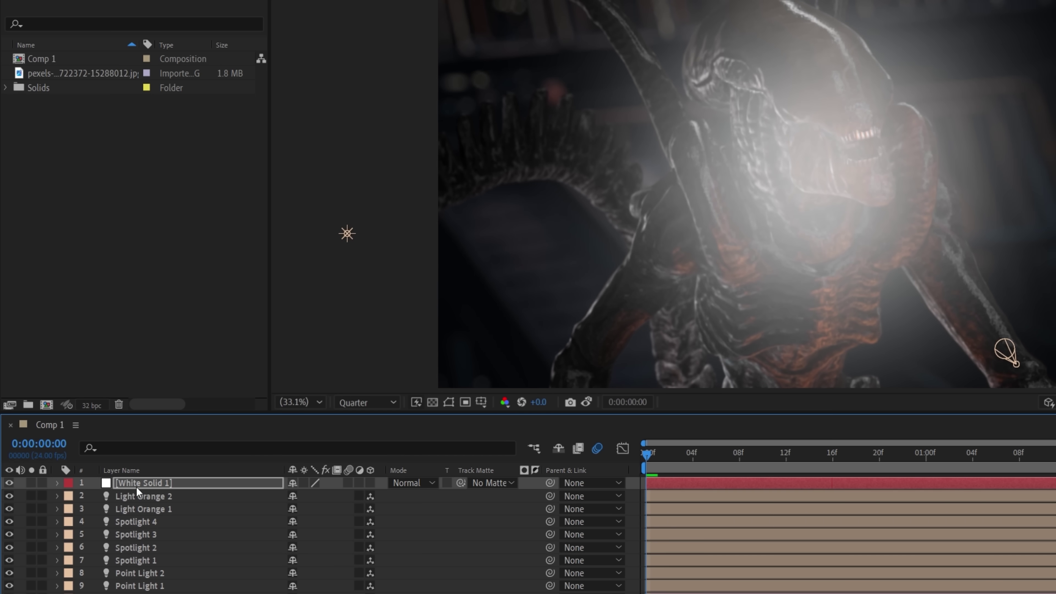
pyautogui.click(489, 483)
pyautogui.click(504, 452)
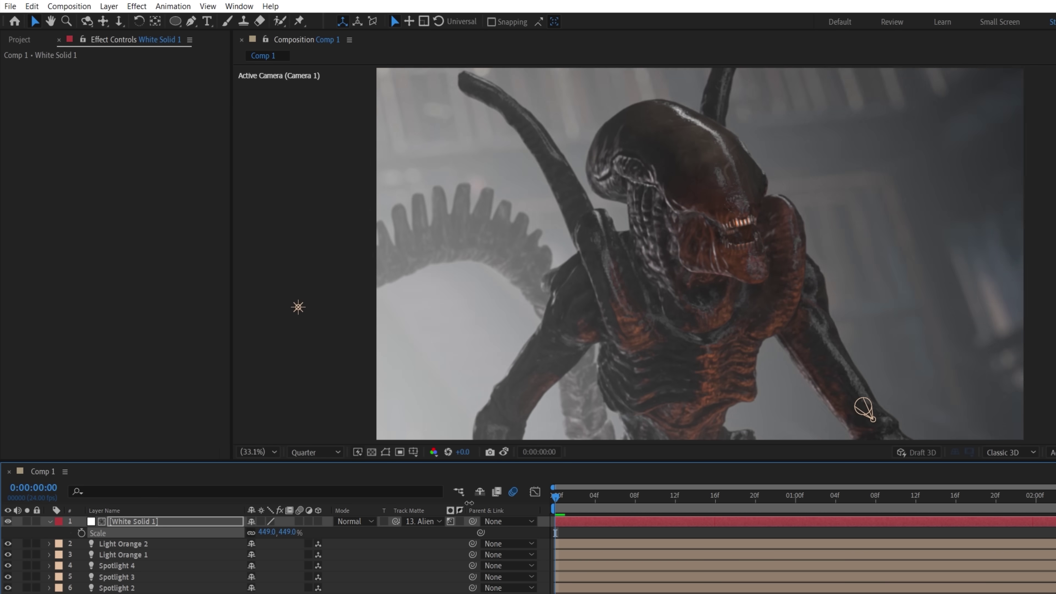
# Step: Scale the glow up and add flickering opacity keyframes
pyautogui.moveTo(469, 503); pyautogui.dragTo(431, 520)
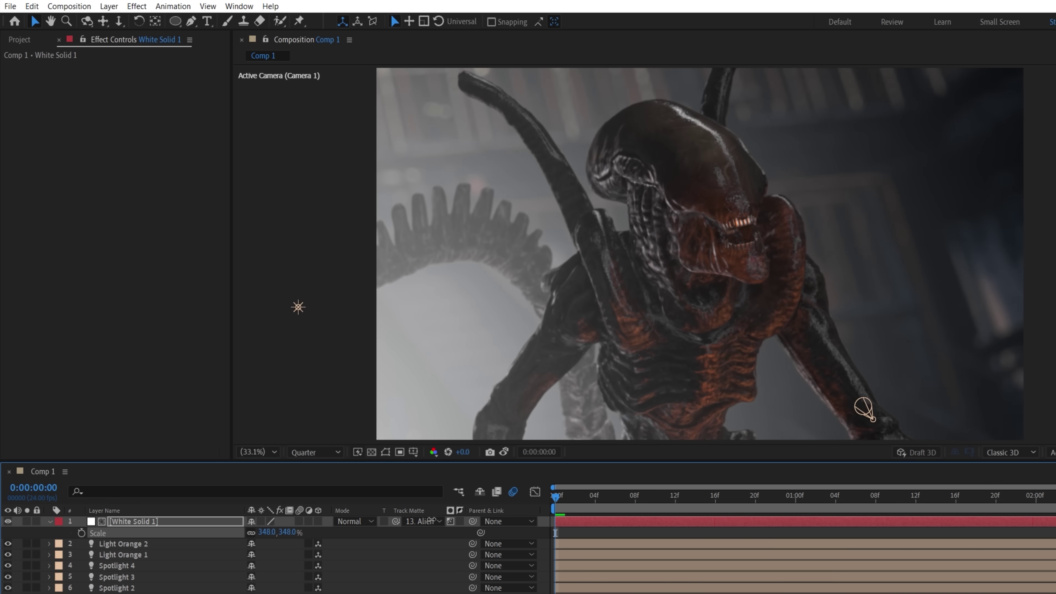
pyautogui.press('t')
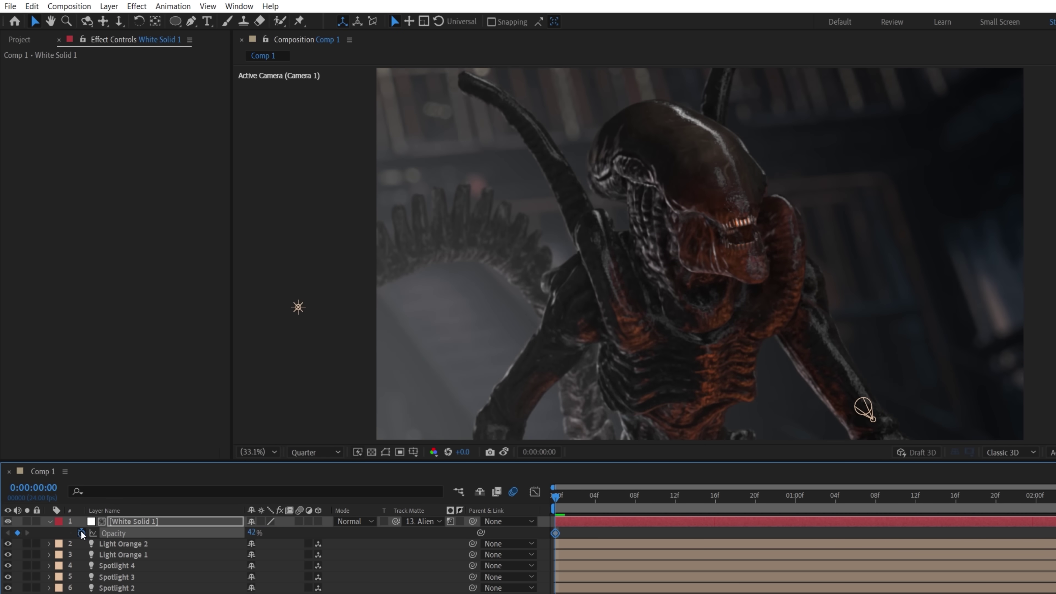
pyautogui.moveTo(252, 534); pyautogui.dragTo(255, 535)
pyautogui.press('pagedown')
pyautogui.press('pagedown')
pyautogui.press('pagedown')
pyautogui.press('pagedown')
pyautogui.press('pagedown')
pyautogui.press('pagedown')
pyautogui.press('pagedown')
pyautogui.press('pagedown')
pyautogui.press('pagedown')
pyautogui.press('pagedown')
pyautogui.press('pagedown')
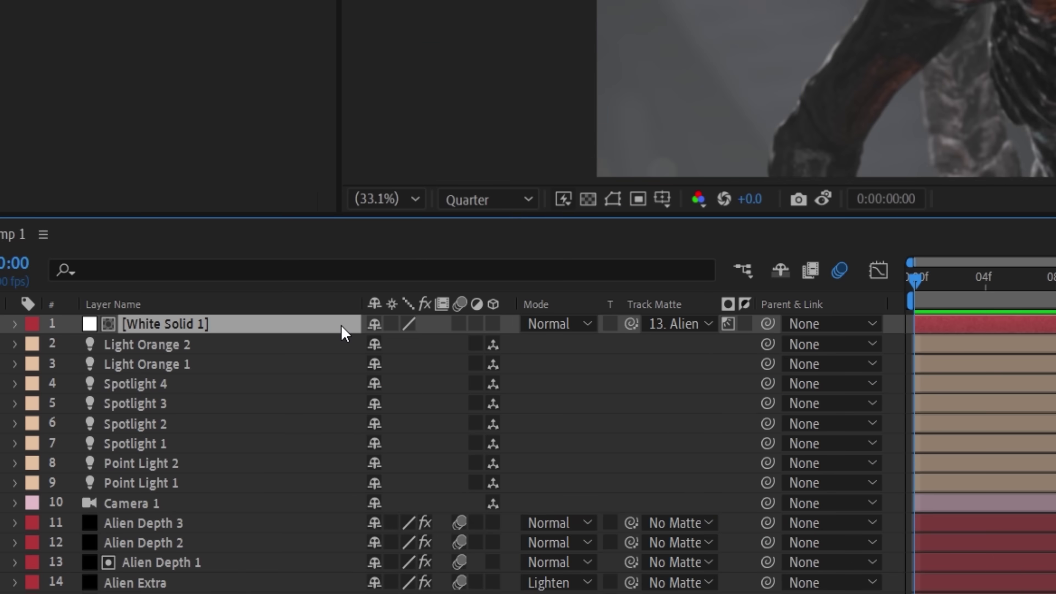
# Step: Matte the second glow to Alien Depth 2, move it to the alien's right, and shrink its mask
pyautogui.click(650, 331)
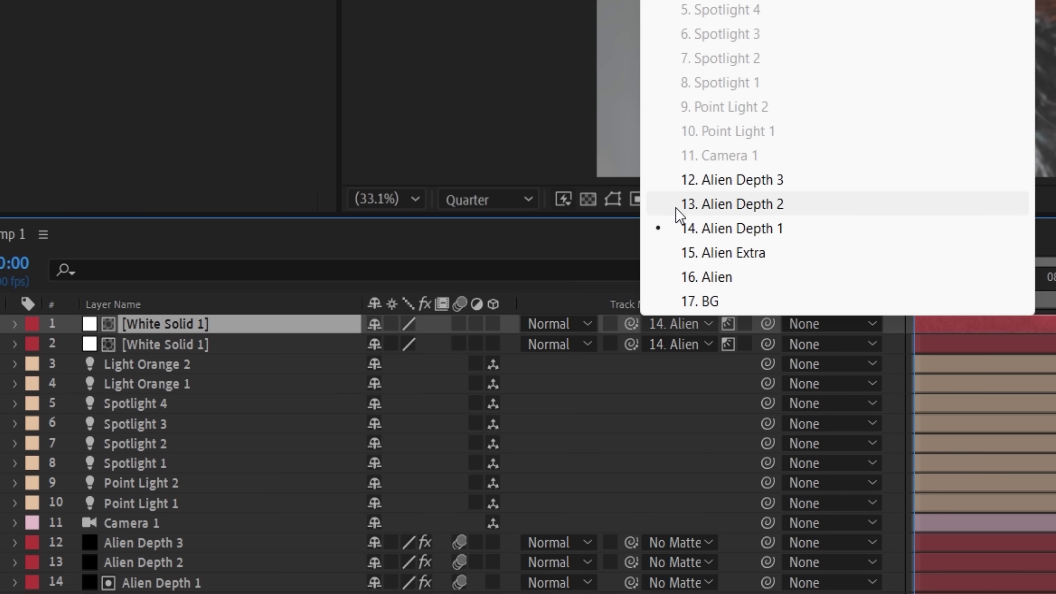
pyautogui.click(675, 205)
pyautogui.press('p')
pyautogui.moveTo(301, 409); pyautogui.dragTo(838, 228)
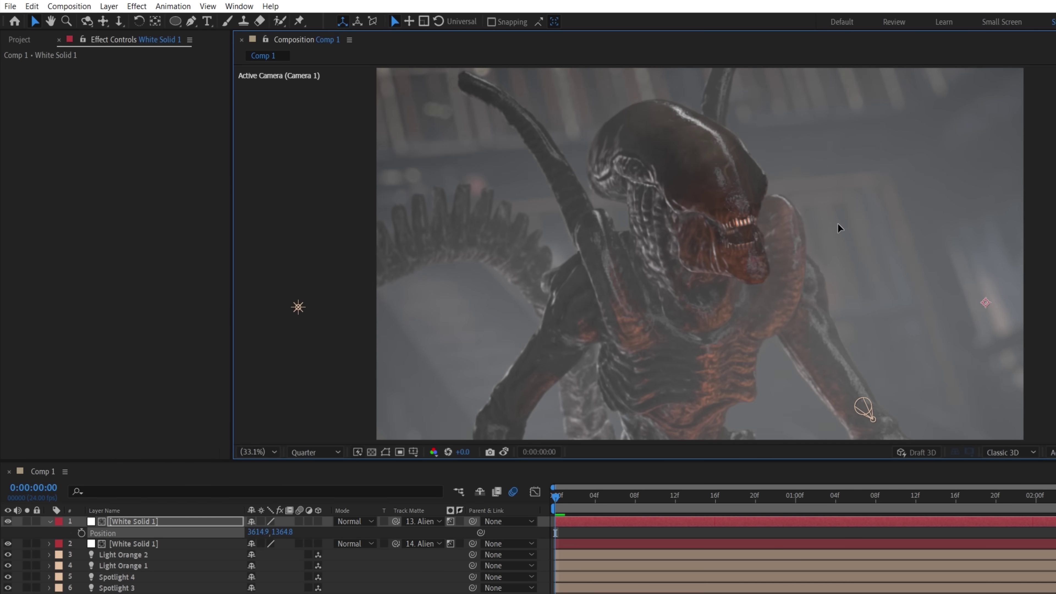
pyautogui.press('m')
pyautogui.press('m')
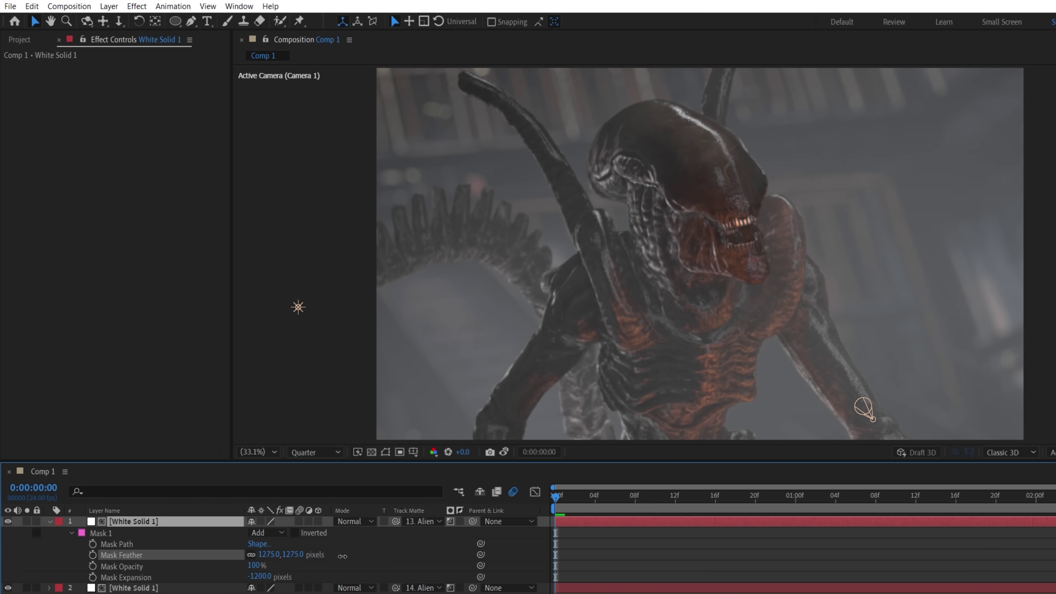
pyautogui.moveTo(259, 576); pyautogui.dragTo(186, 577)
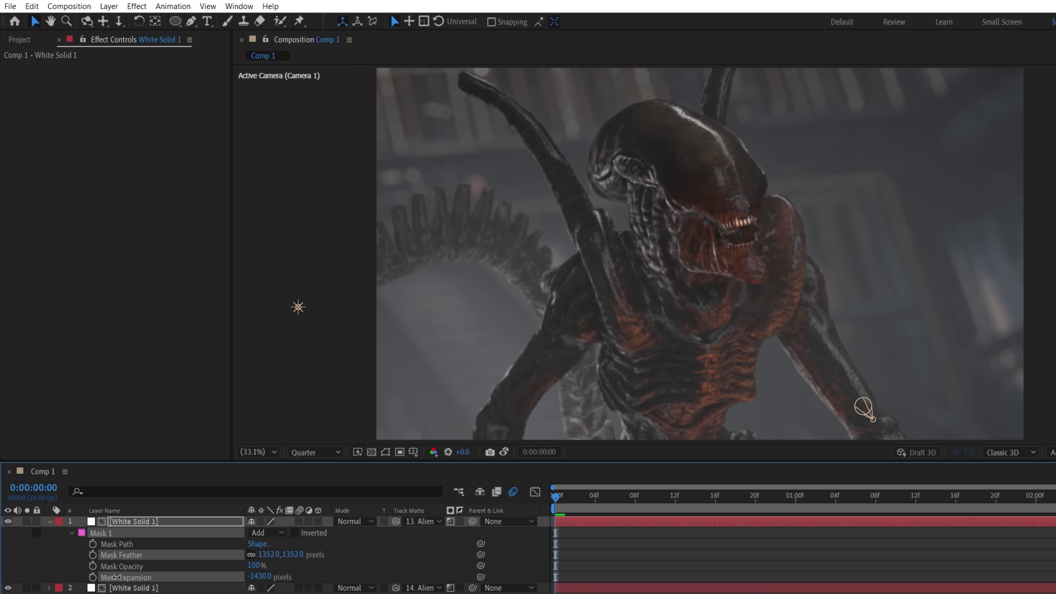
# Step: Change the second glow solid's colour to orange in Solid Settings
pyautogui.click(120, 523)
pyautogui.press('Return')
pyautogui.click(109, 6)
pyautogui.click(125, 32)
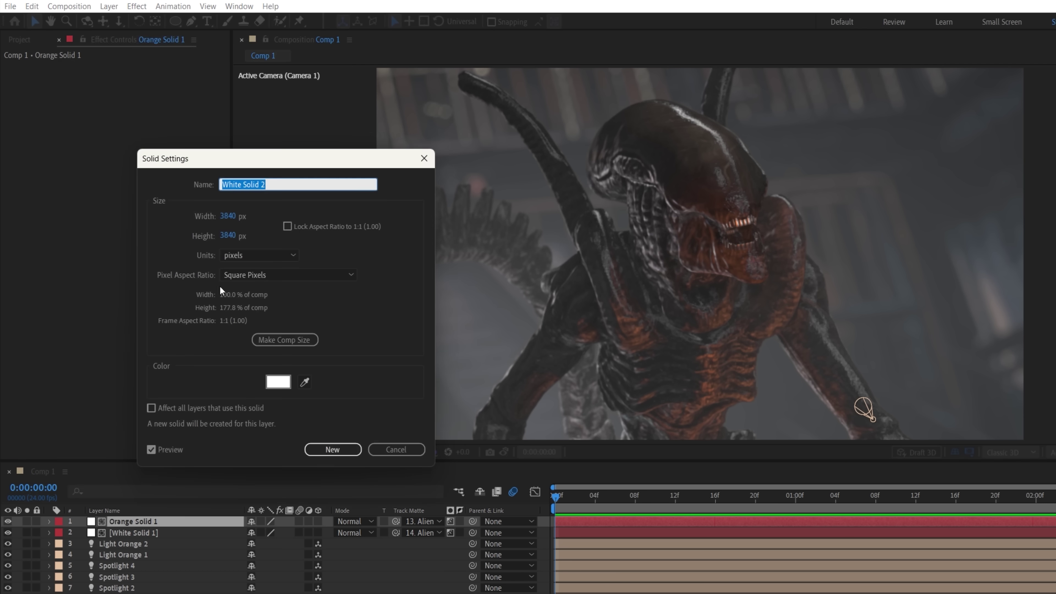
pyautogui.click(278, 382)
pyautogui.click(173, 111)
pyautogui.click(324, 113)
pyautogui.click(332, 449)
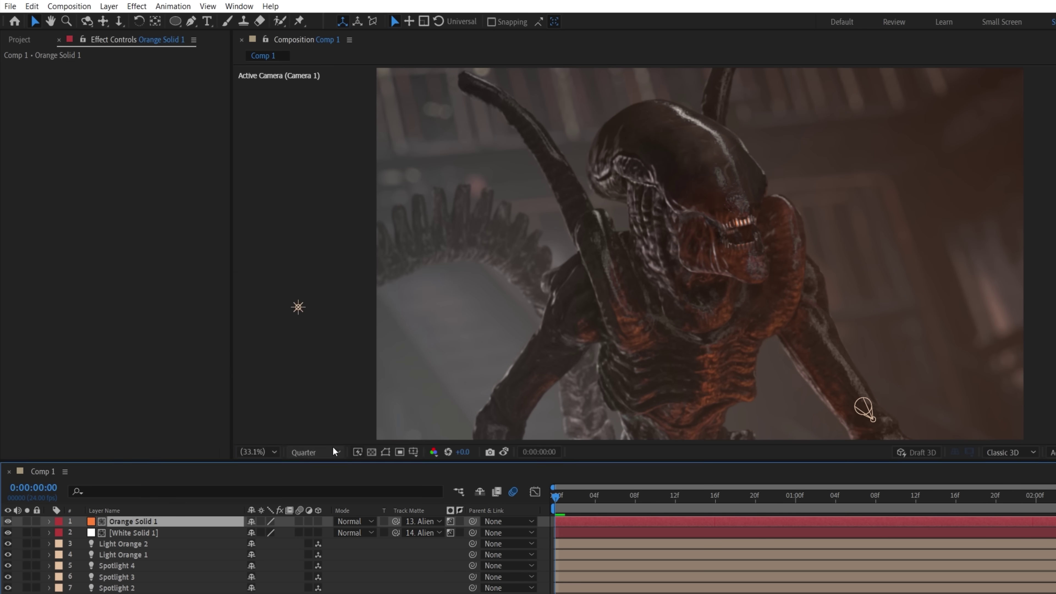
# Step: Raise the orange glow's opacity to 100%
pyautogui.press('t')
pyautogui.press('space')
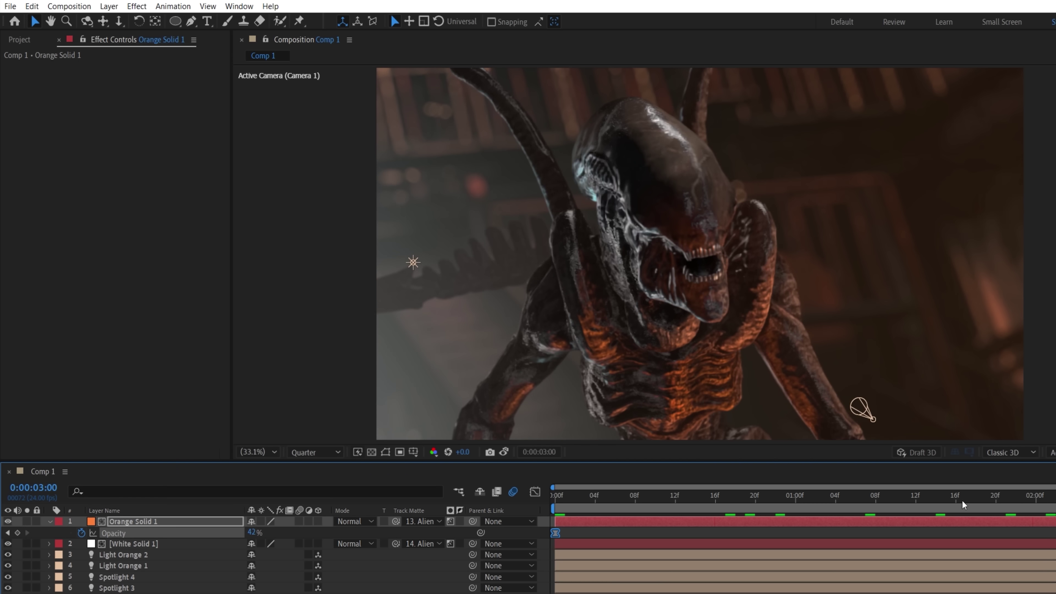
pyautogui.moveTo(252, 533); pyautogui.dragTo(315, 528)
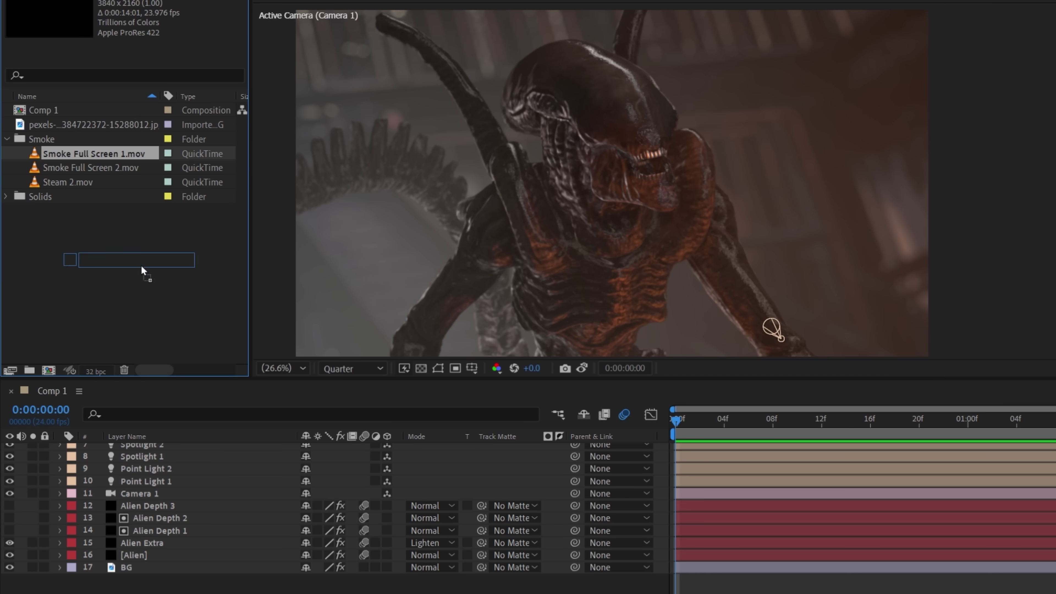
# Step: Add Smoke Full Screen 1.mov above BG in Screen mode, widened to cover the frame
pyautogui.moveTo(228, 544); pyautogui.dragTo(235, 559)
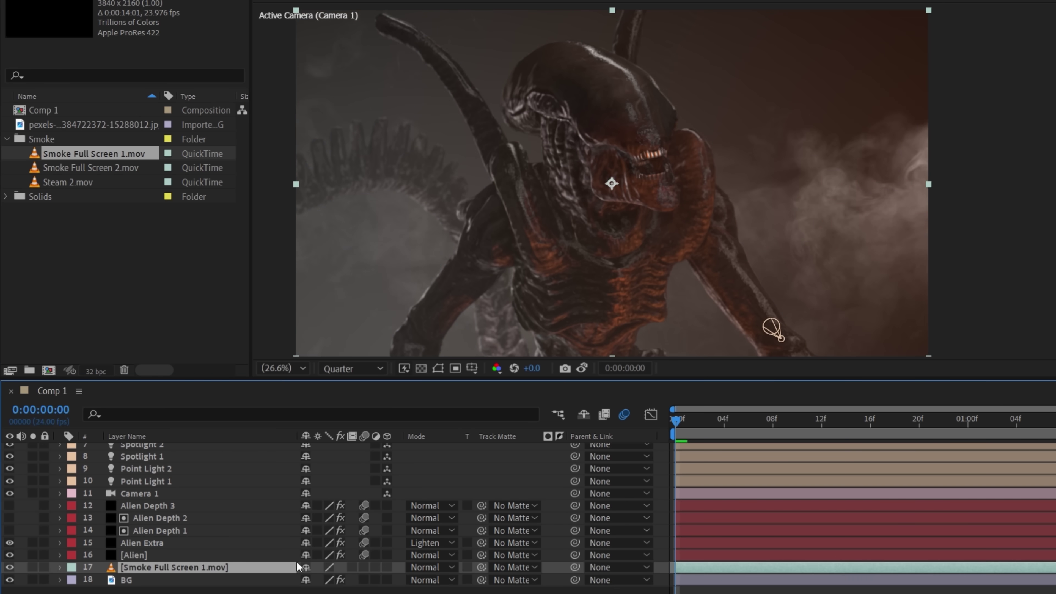
pyautogui.click(420, 567)
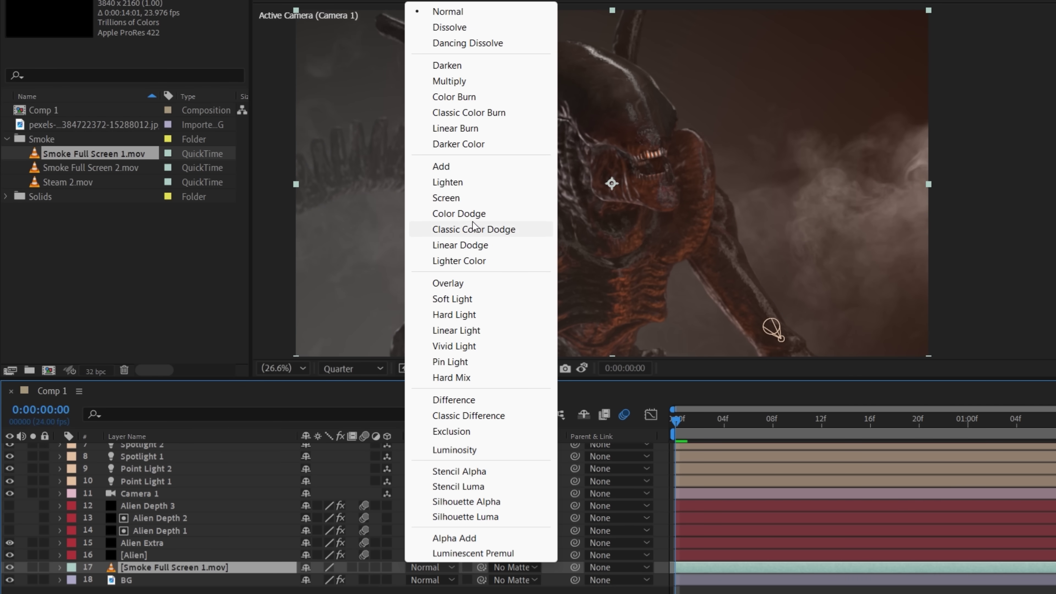
pyautogui.click(469, 201)
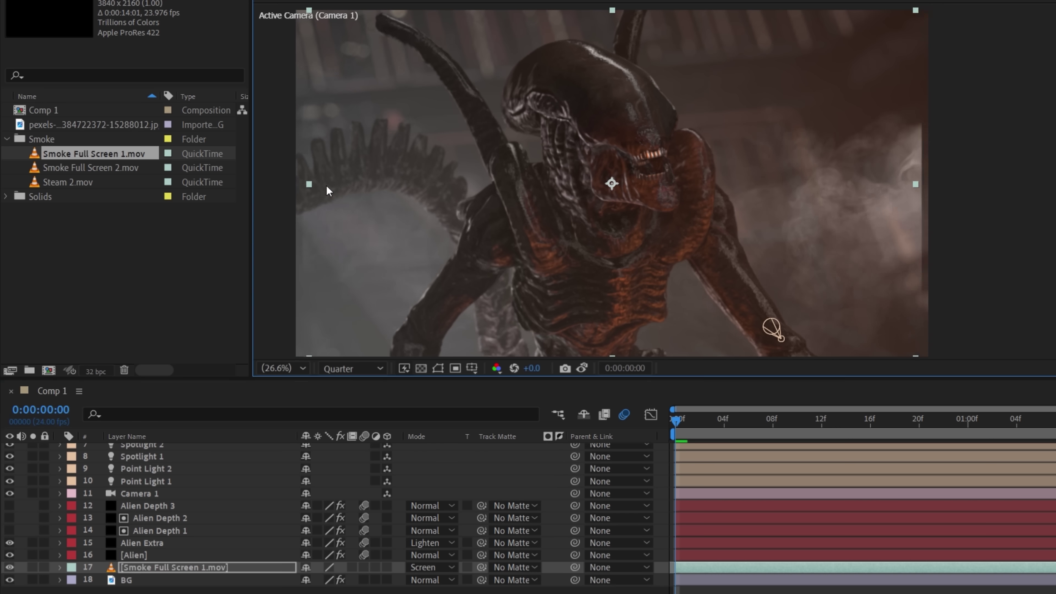
pyautogui.moveTo(915, 185); pyautogui.dragTo(930, 209)
pyautogui.press('t')
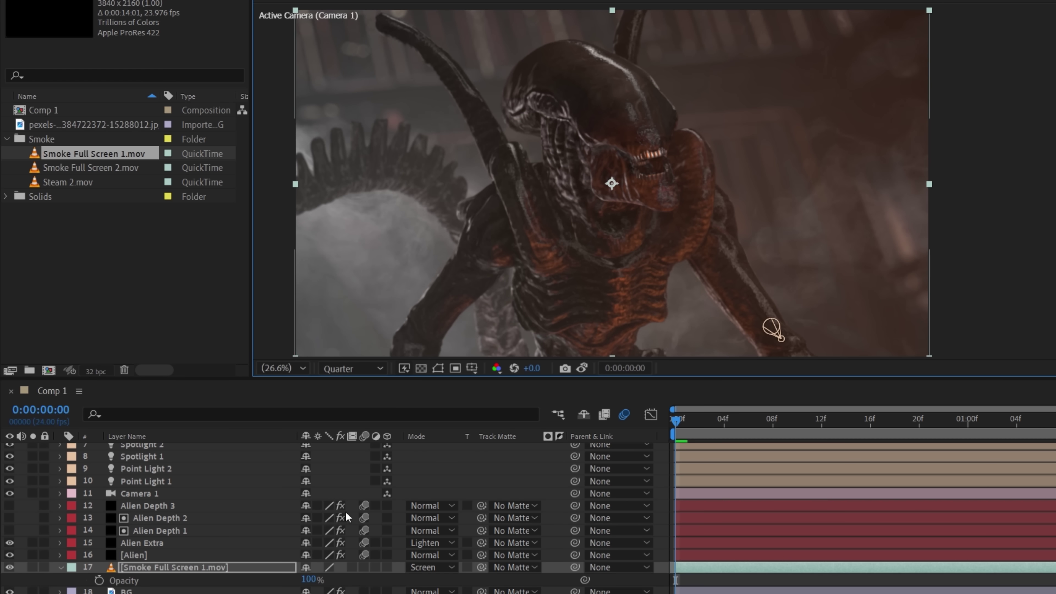
pyautogui.press('t')
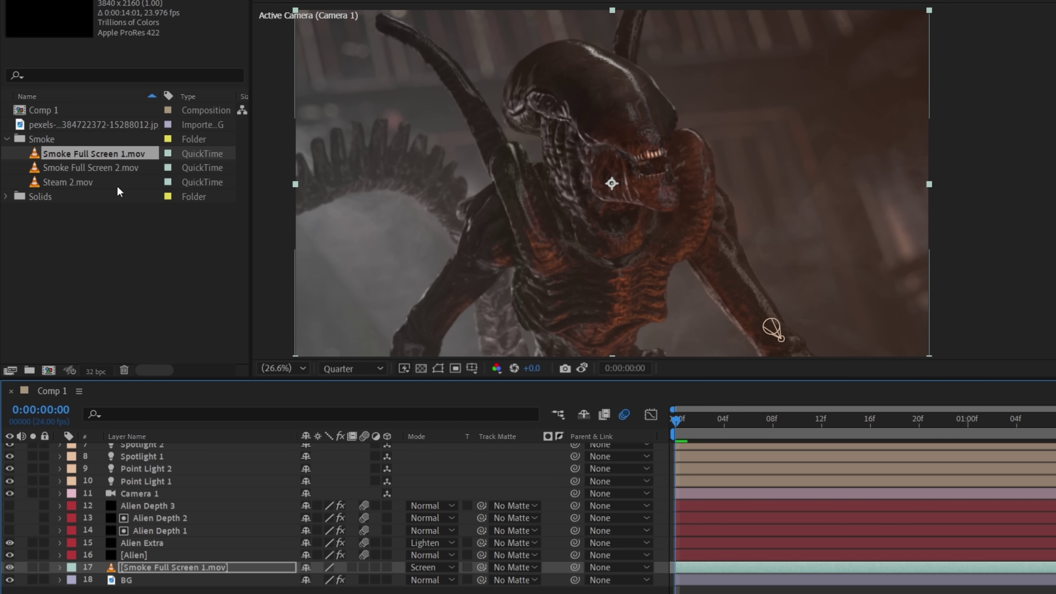
# Step: Add Smoke Full Screen 2.mov on top in Screen mode, matted to Alien Depth 1
pyautogui.moveTo(92, 167); pyautogui.dragTo(200, 448)
pyautogui.click(420, 453)
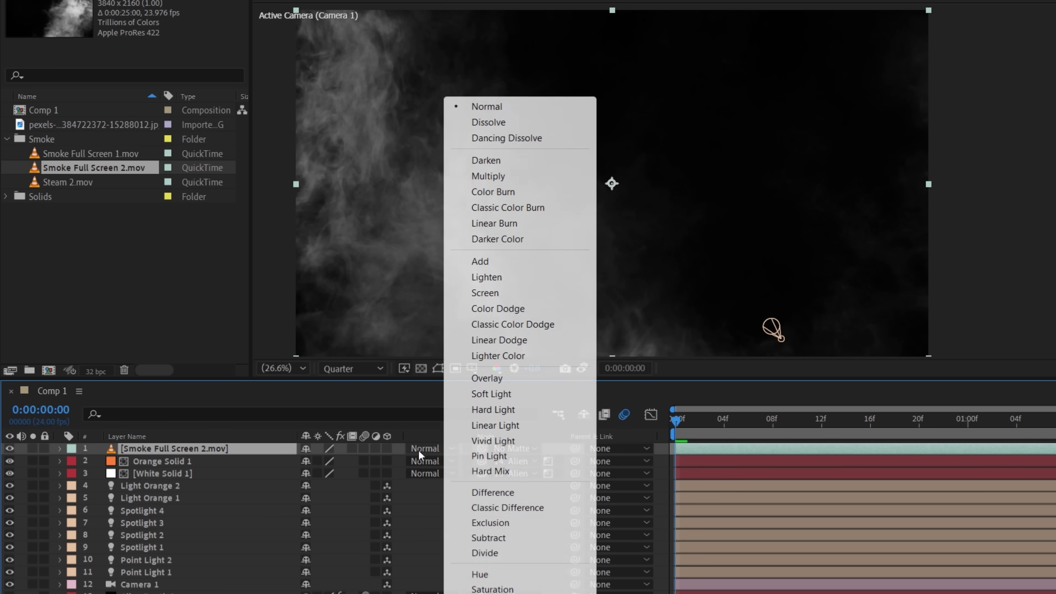
pyautogui.click(485, 293)
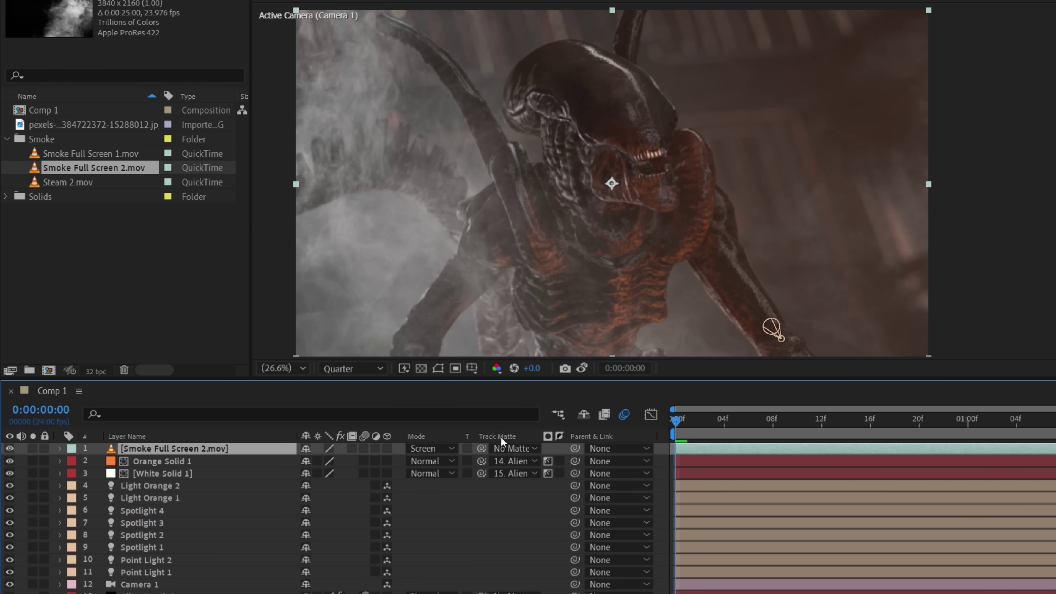
pyautogui.click(504, 449)
pyautogui.click(531, 372)
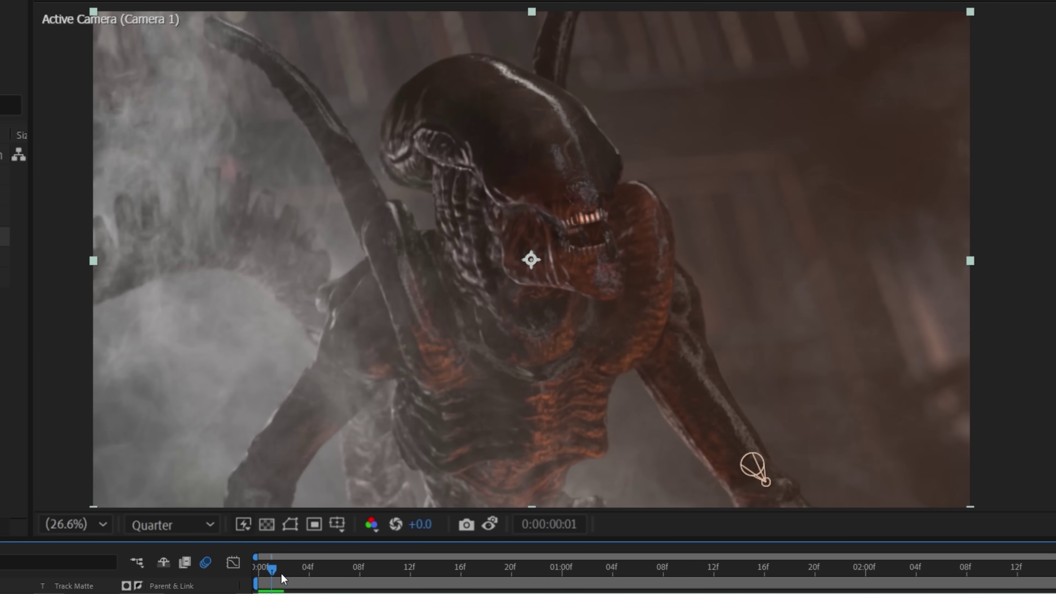
pyautogui.moveTo(282, 578); pyautogui.dragTo(409, 568)
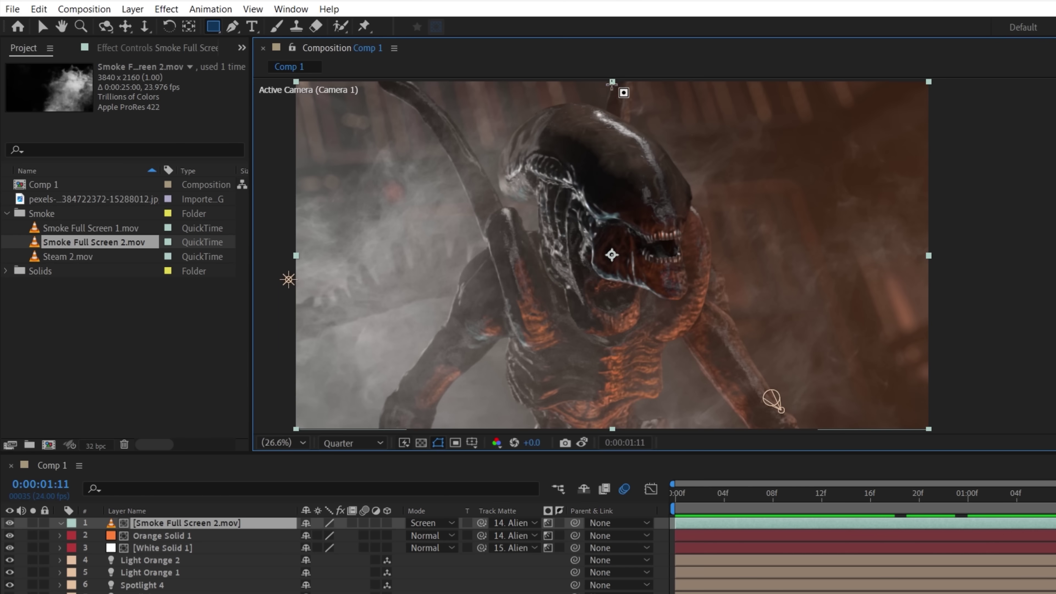
# Step: Add a subtracting rectangular mask to the top smoke and move Mask 2 above Mask 1, keeping Mask 1 at 80%
pyautogui.moveTo(541, 14)
pyautogui.mouseDown()
pyautogui.moveTo(193, 536)
pyautogui.moveTo(0, 593)
pyautogui.mouseUp()
pyautogui.click(326, 533)
pyautogui.click(335, 570)
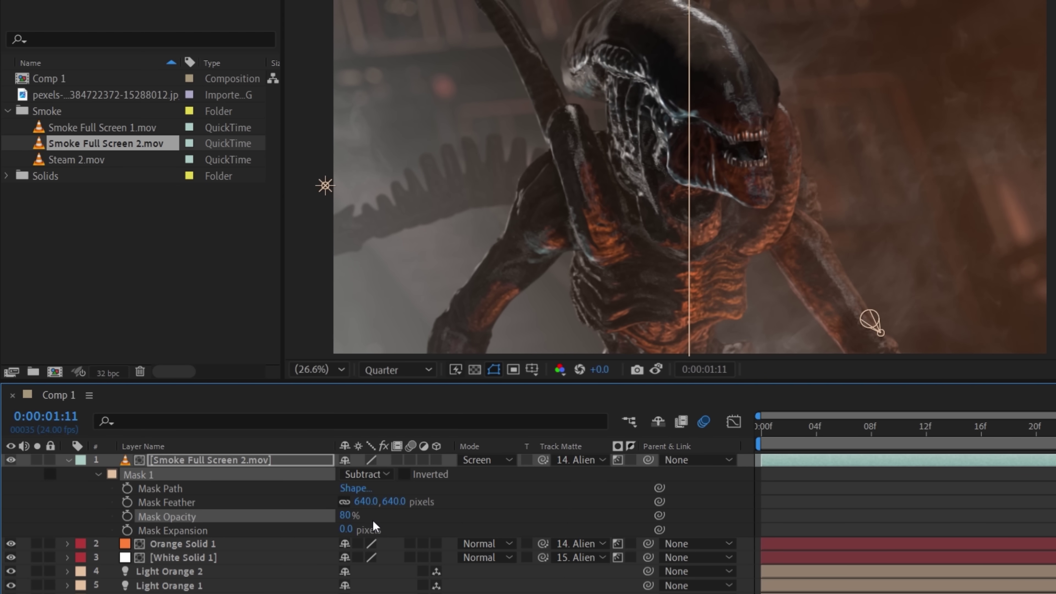
pyautogui.moveTo(346, 516); pyautogui.dragTo(309, 525)
pyautogui.click(306, 461)
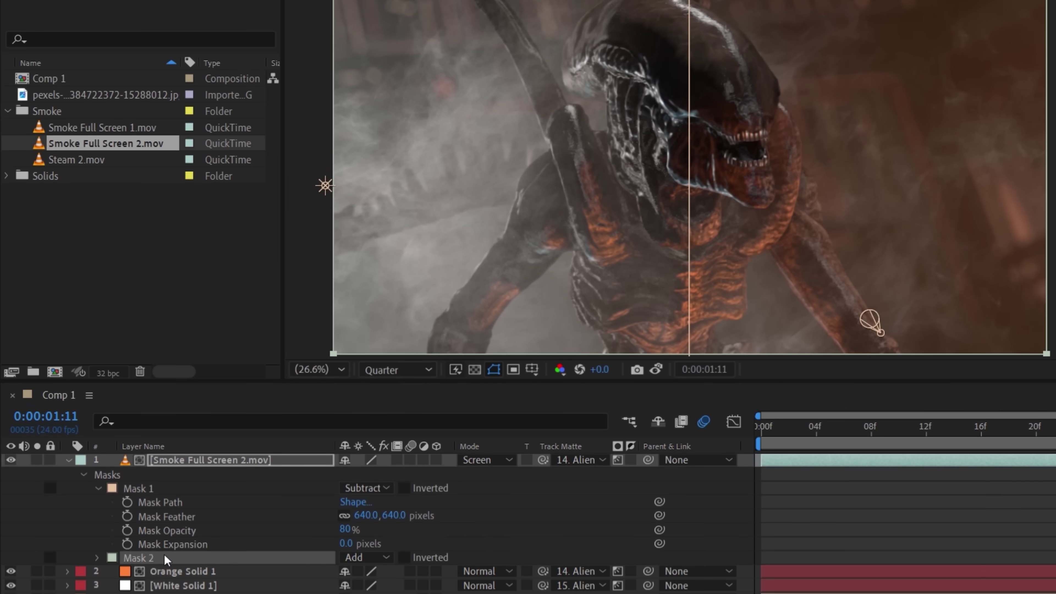
pyautogui.moveTo(164, 554); pyautogui.dragTo(164, 481)
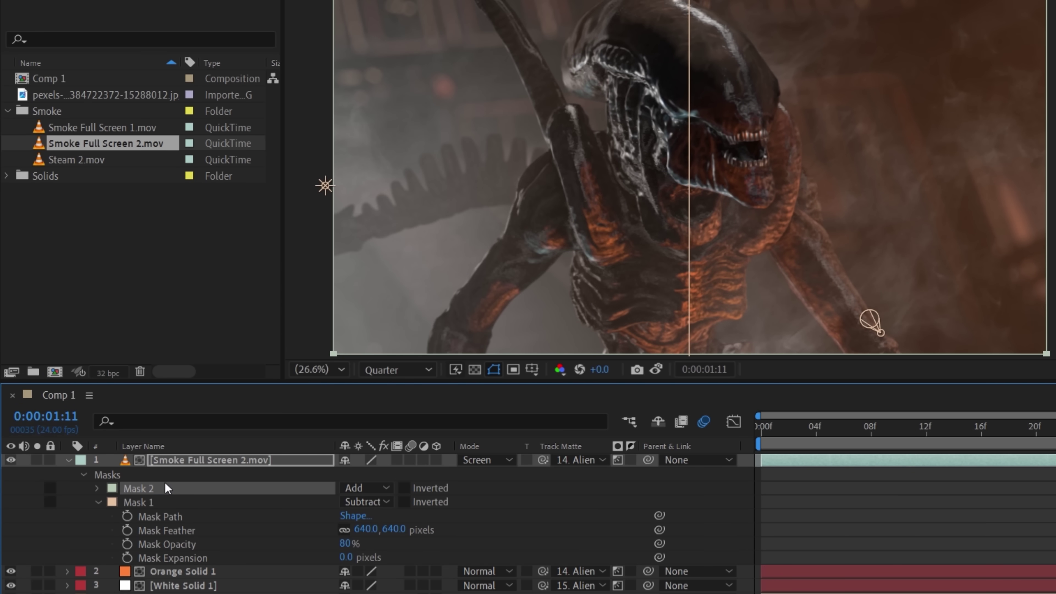
pyautogui.moveTo(344, 544); pyautogui.dragTo(316, 549)
pyautogui.hotkey('ctrl', 'z')
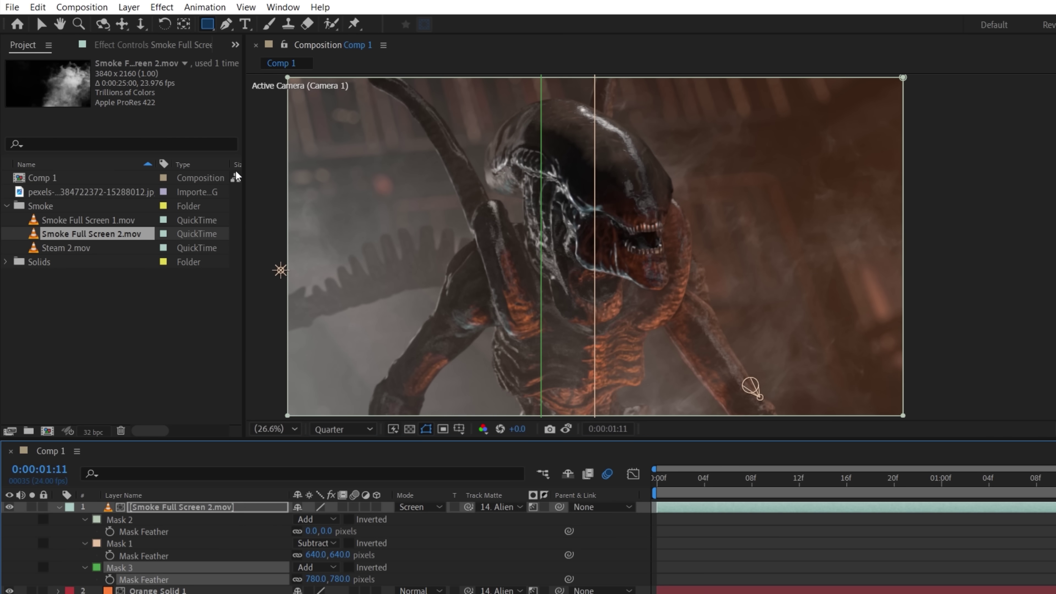
# Step: Warm the top smoke with a Curves effect limited to Mask 3
pyautogui.click(162, 8)
pyautogui.click(176, 38)
pyautogui.press('v')
pyautogui.moveTo(142, 210); pyautogui.dragTo(142, 248)
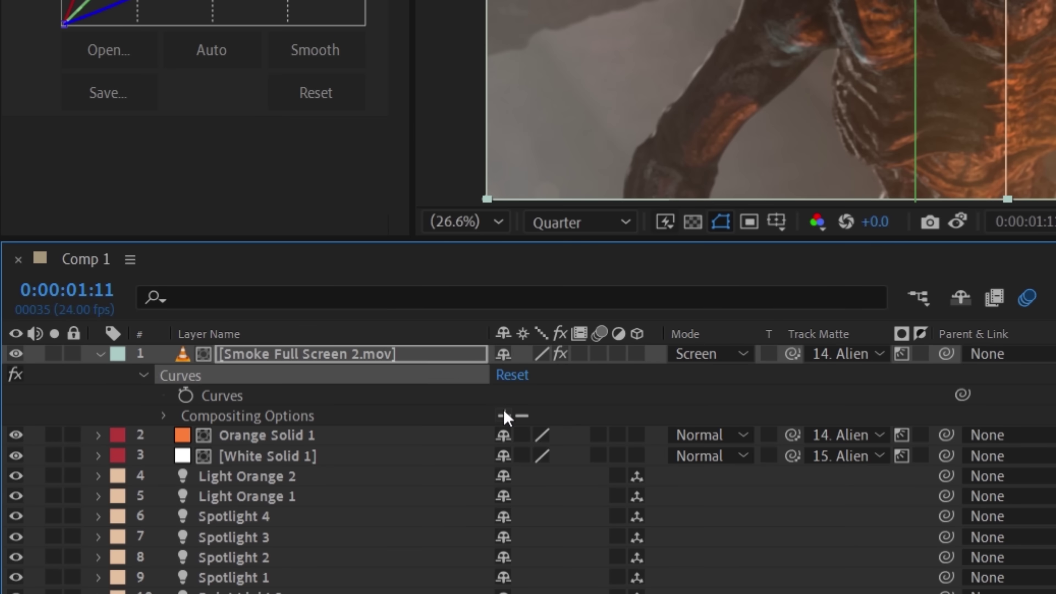
pyautogui.click(297, 543)
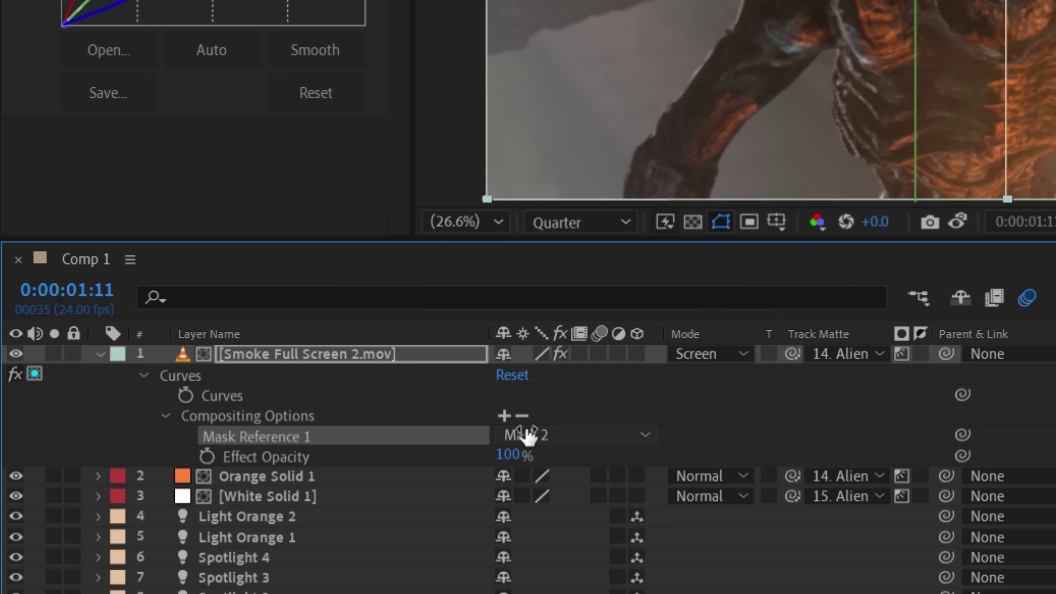
pyautogui.click(528, 437)
pyautogui.click(545, 543)
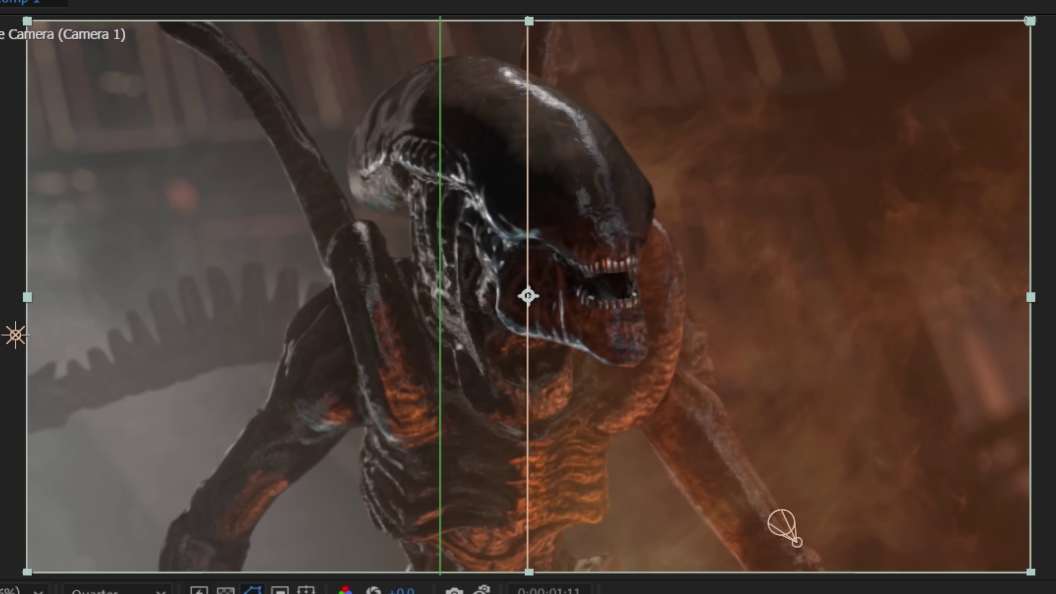
# Step: Add Steam 2.mov as Comp 1's top layer and select Camera 1 with Alien Depth 1
pyautogui.moveTo(83, 27); pyautogui.dragTo(210, 338)
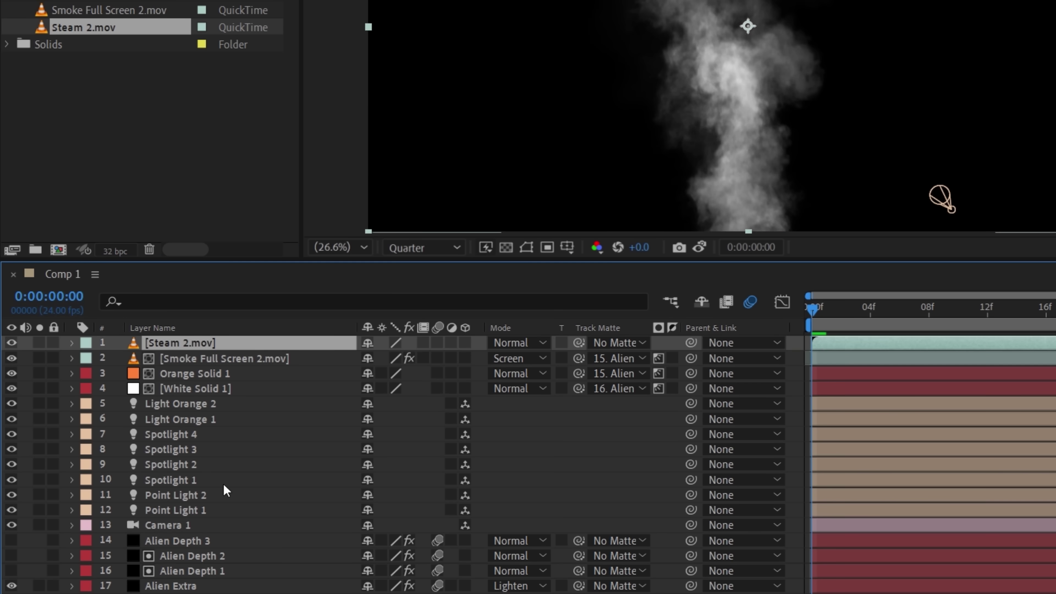
pyautogui.click(216, 525)
pyautogui.keyDown('ctrl'); pyautogui.click(212, 572); pyautogui.keyUp('ctrl')
# Step: Duplicate the camera and depth layers and pre-compose them with Steam 2.mov into a 'Steam' precomp
pyautogui.hotkey('ctrl', 'd')
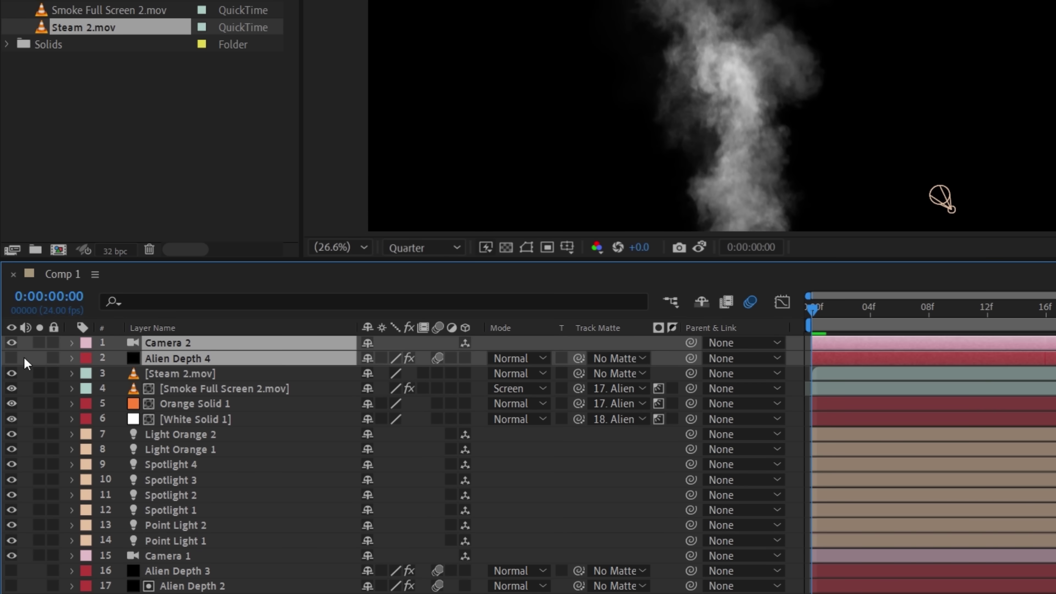
pyautogui.keyDown('ctrl'); pyautogui.click(197, 374); pyautogui.keyUp('ctrl')
pyautogui.rightClick(198, 374)
pyautogui.click(243, 273)
pyautogui.write('Steam')
pyautogui.press('Return')
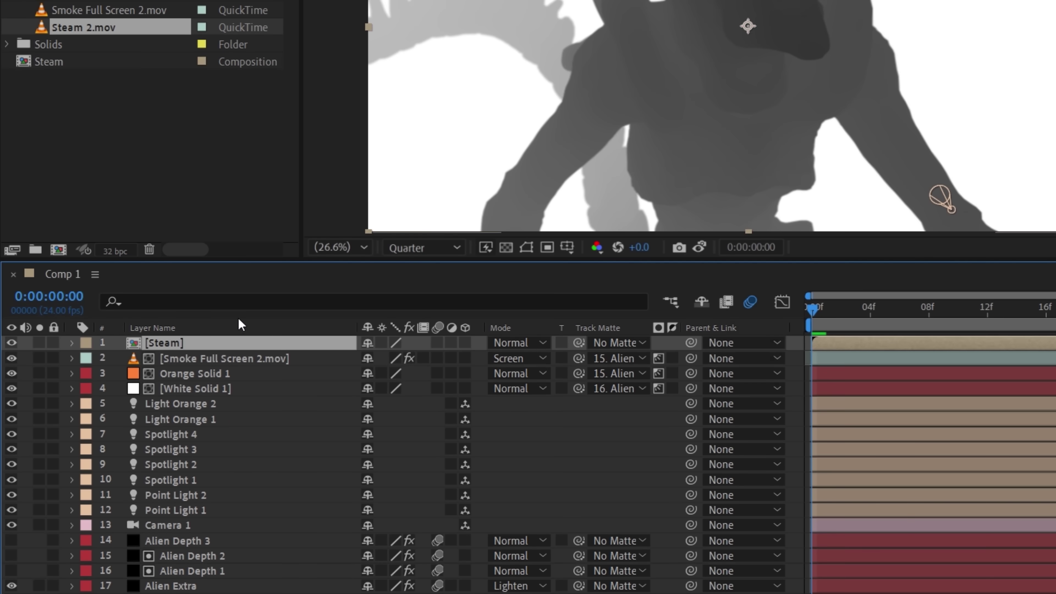
pyautogui.doubleClick(238, 342)
# Step: Brighten Alien Depth 4 with a steep Curves effect and use it as Steam 2.mov's luma matte
pyautogui.click(188, 10)
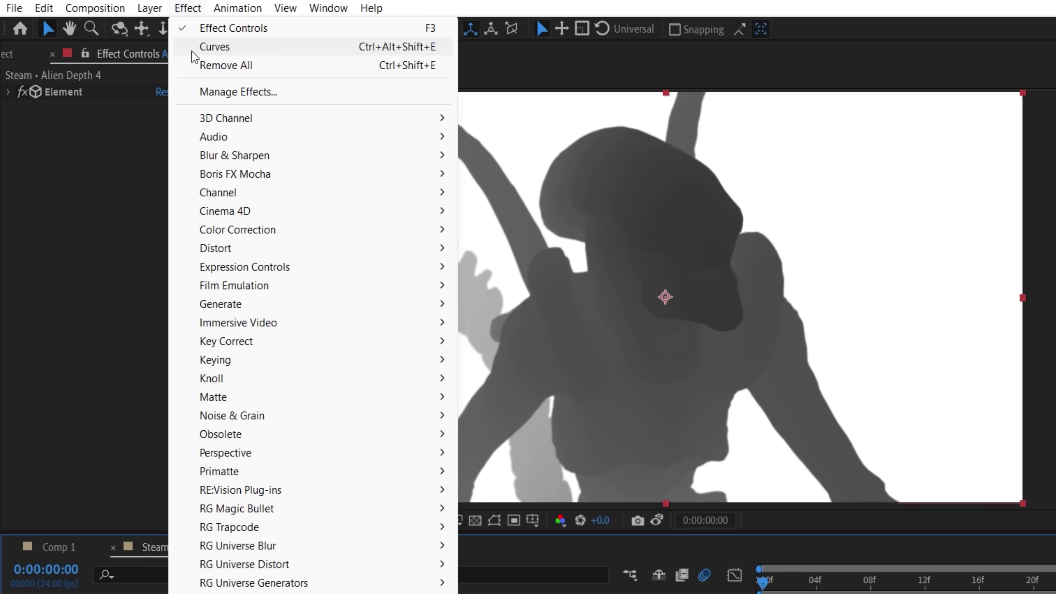
pyautogui.click(216, 46)
pyautogui.moveTo(132, 302); pyautogui.dragTo(103, 260)
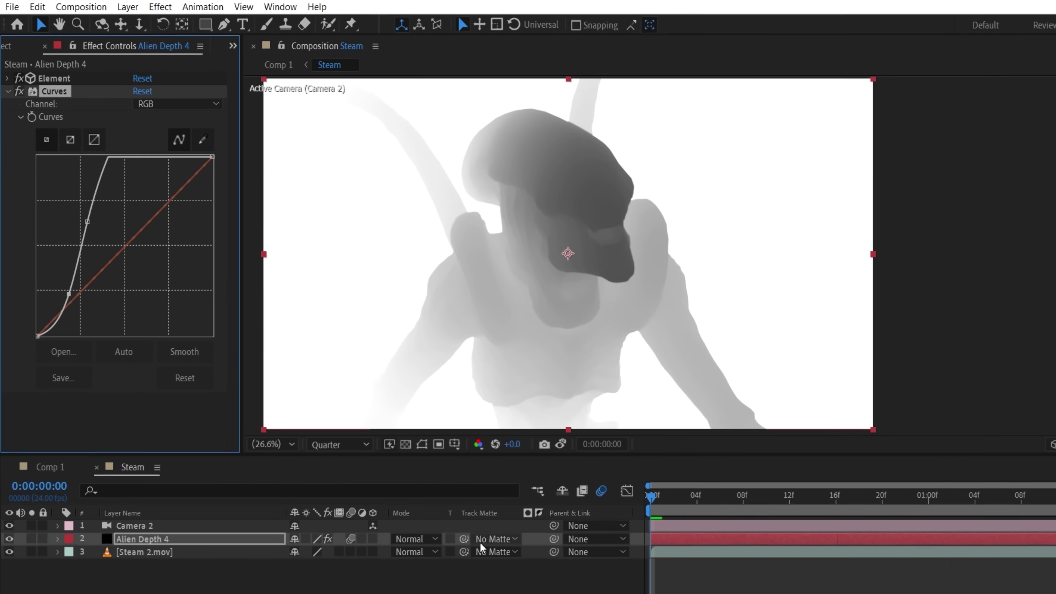
pyautogui.click(473, 526)
pyautogui.click(479, 579)
pyautogui.click(504, 527)
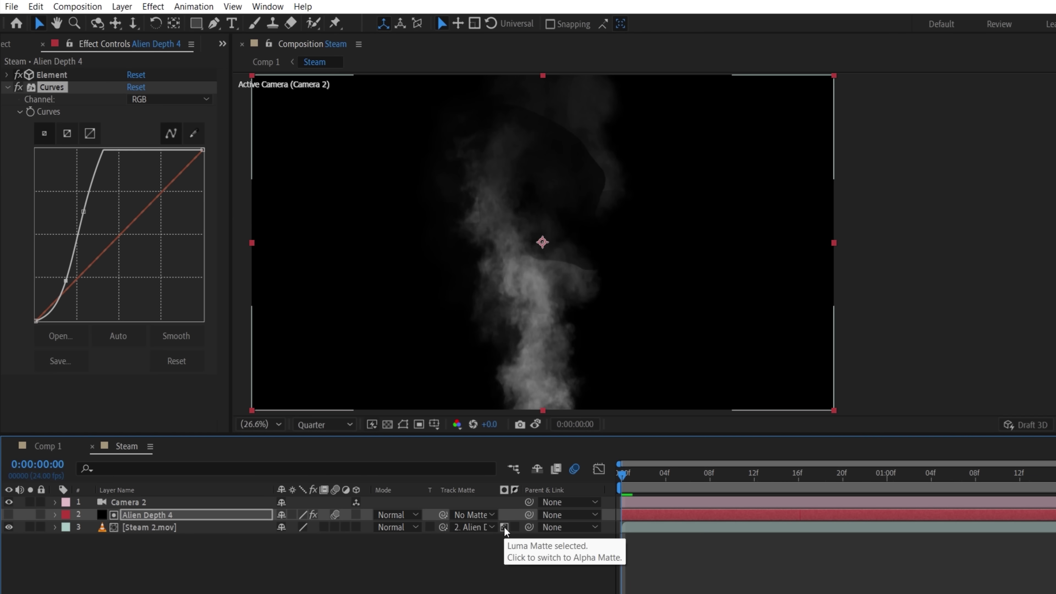
# Step: Rotate the Steam 2.mov layer to 75° and preview the animated steam
pyautogui.click(260, 531)
pyautogui.press('r')
pyautogui.moveTo(296, 539); pyautogui.dragTo(352, 536)
pyautogui.press('space')
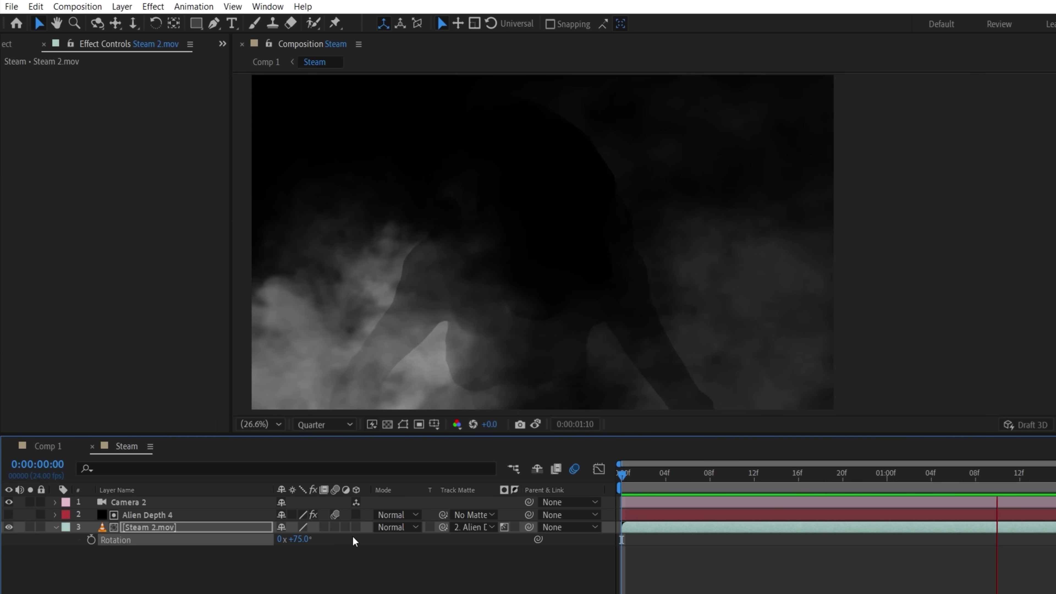
# Step: In Comp 1, add a Steam Blur adjustment layer track-matted to the Steam layer
pyautogui.click(91, 446)
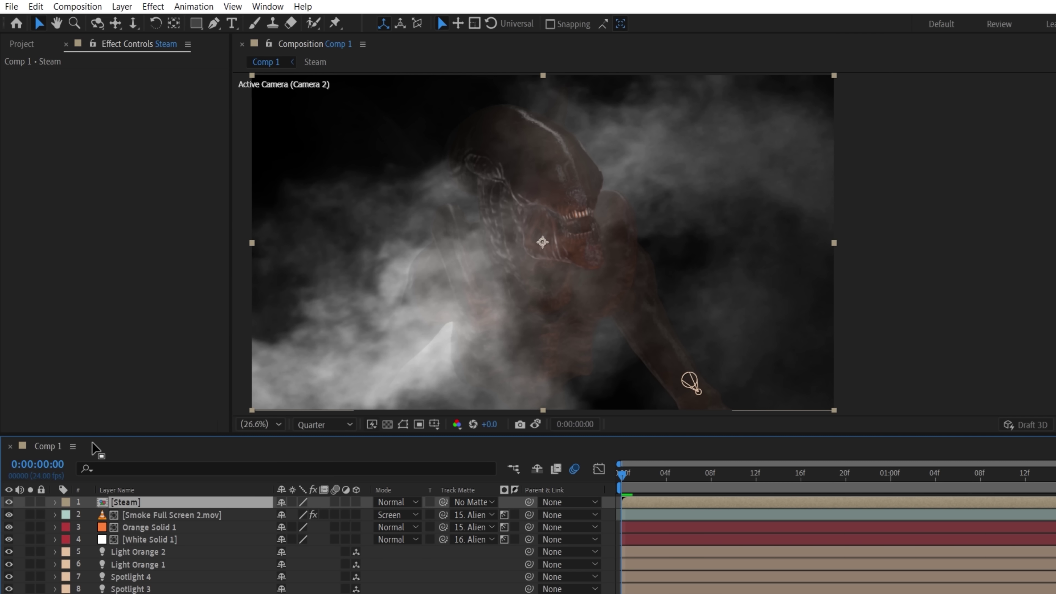
pyautogui.rightClick(368, 331)
pyautogui.moveTo(399, 337)
pyautogui.click(587, 452)
pyautogui.press('Return')
pyautogui.write('Steam Blur')
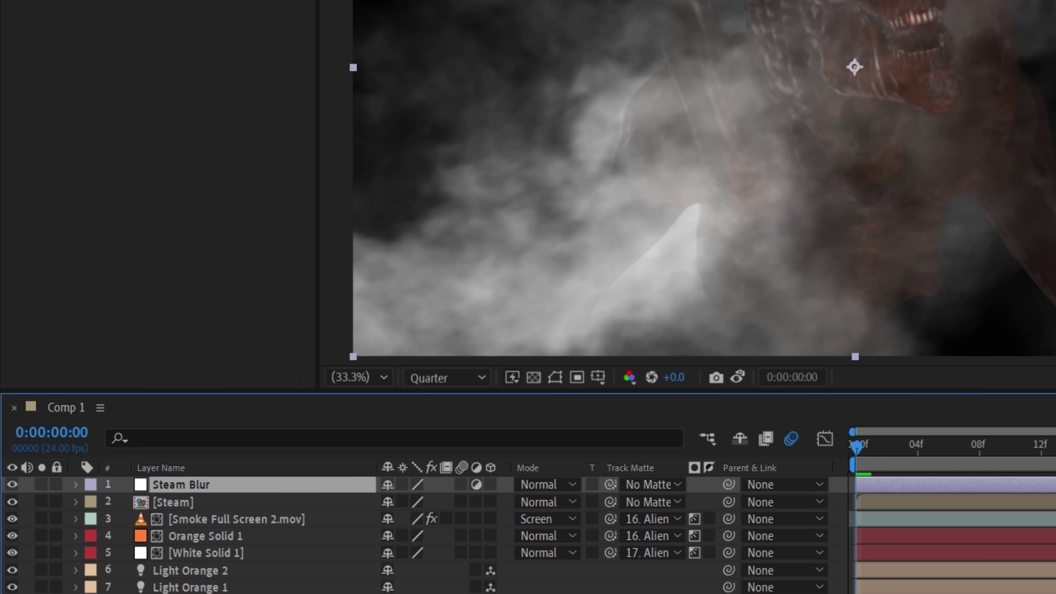
pyautogui.click(648, 484)
pyautogui.click(695, 72)
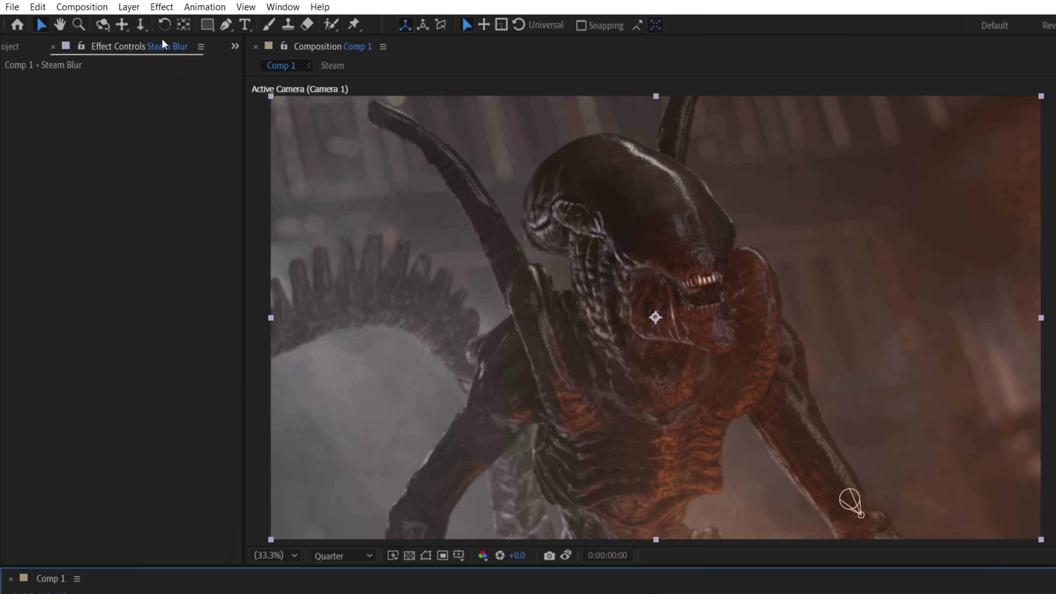
# Step: Give Steam Blur a Fast Box Blur of 150 and a brightness Curves adjustment
pyautogui.click(161, 6)
pyautogui.moveTo(187, 134)
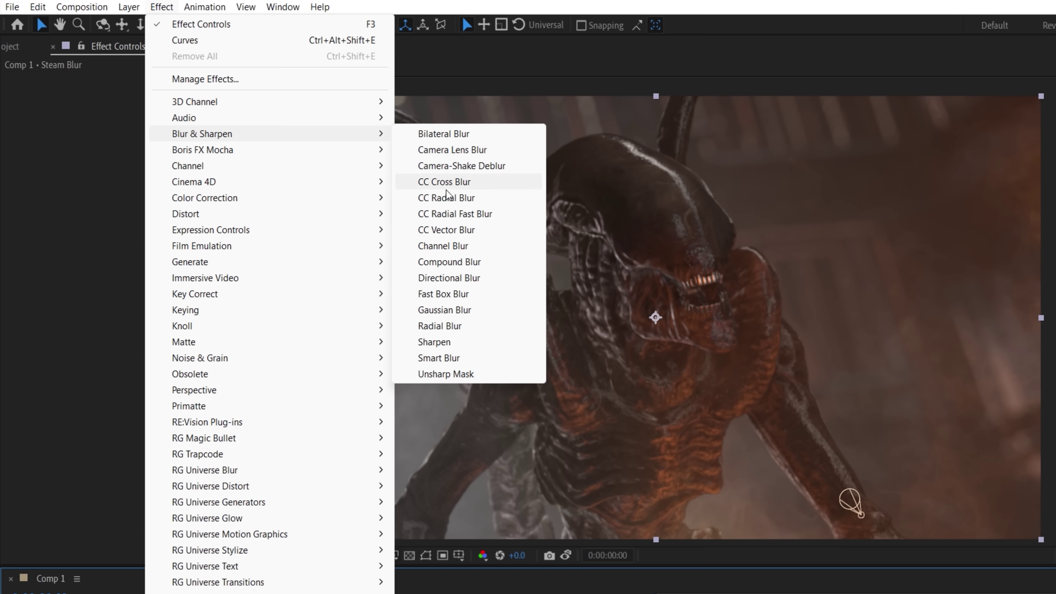
pyautogui.click(443, 295)
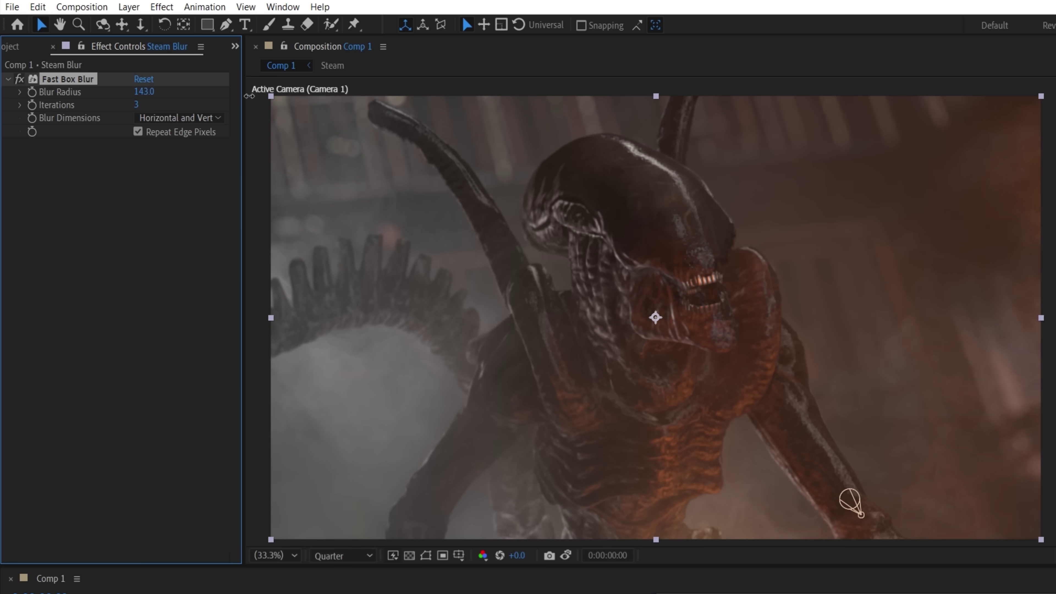
pyautogui.click(162, 6)
pyautogui.moveTo(212, 198)
pyautogui.click(436, 486)
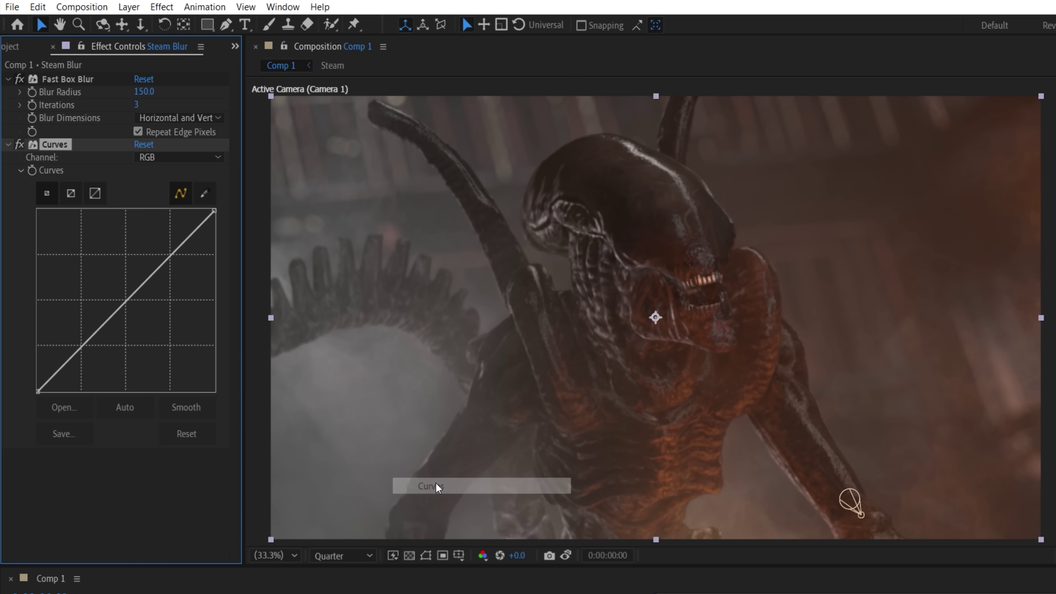
pyautogui.moveTo(137, 297); pyautogui.dragTo(118, 268)
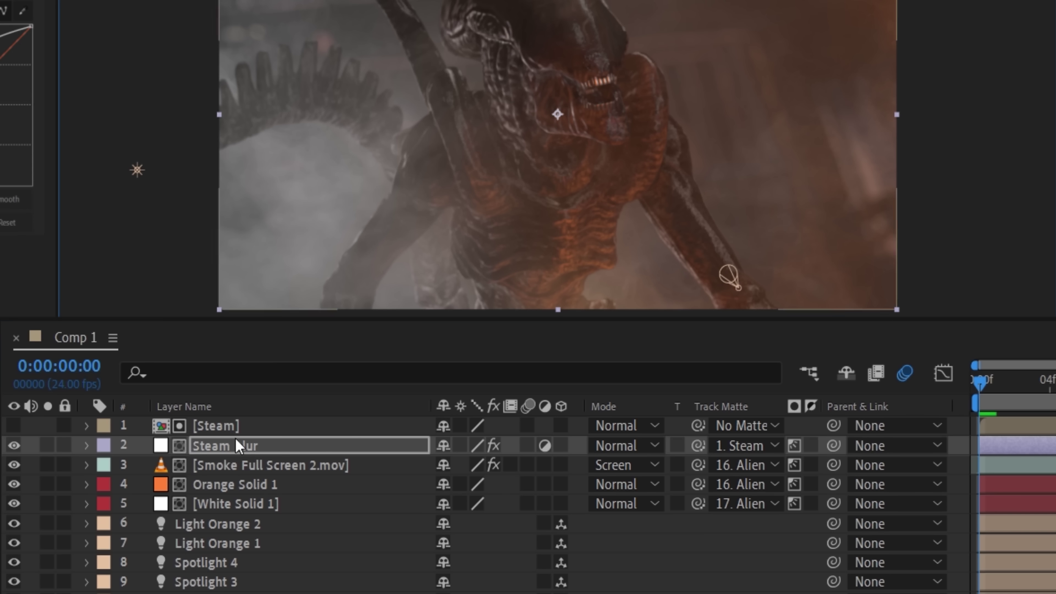
# Step: Move Orange Solid 1 and White Solid 1 to the top, and Smoke Full Screen 2.mov above Steam
pyautogui.click(243, 485)
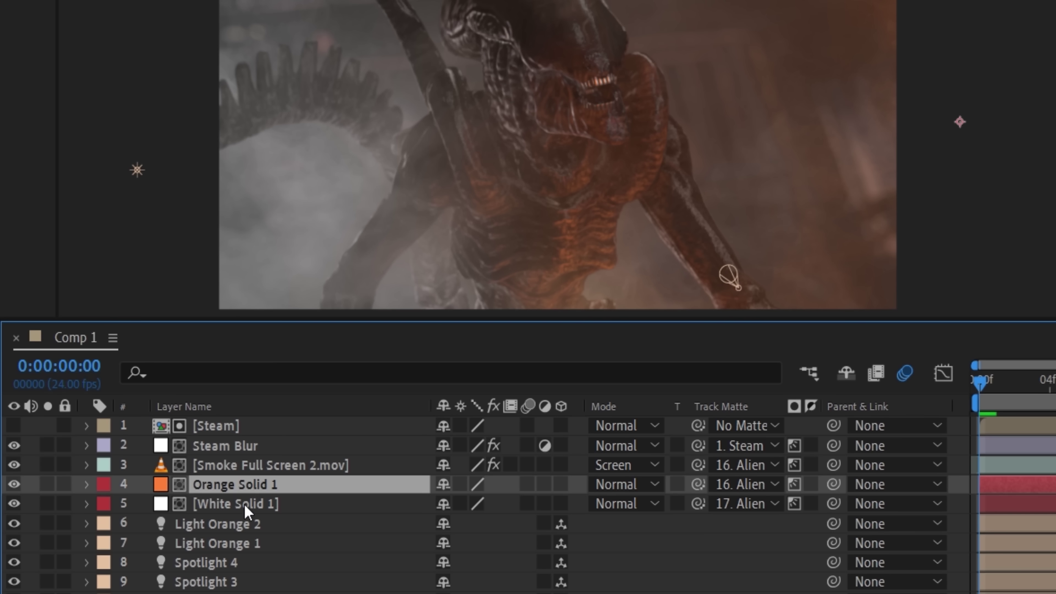
pyautogui.keyDown('shift'); pyautogui.click(248, 504); pyautogui.keyUp('shift')
pyautogui.moveTo(247, 504); pyautogui.dragTo(219, 428)
pyautogui.click(275, 509)
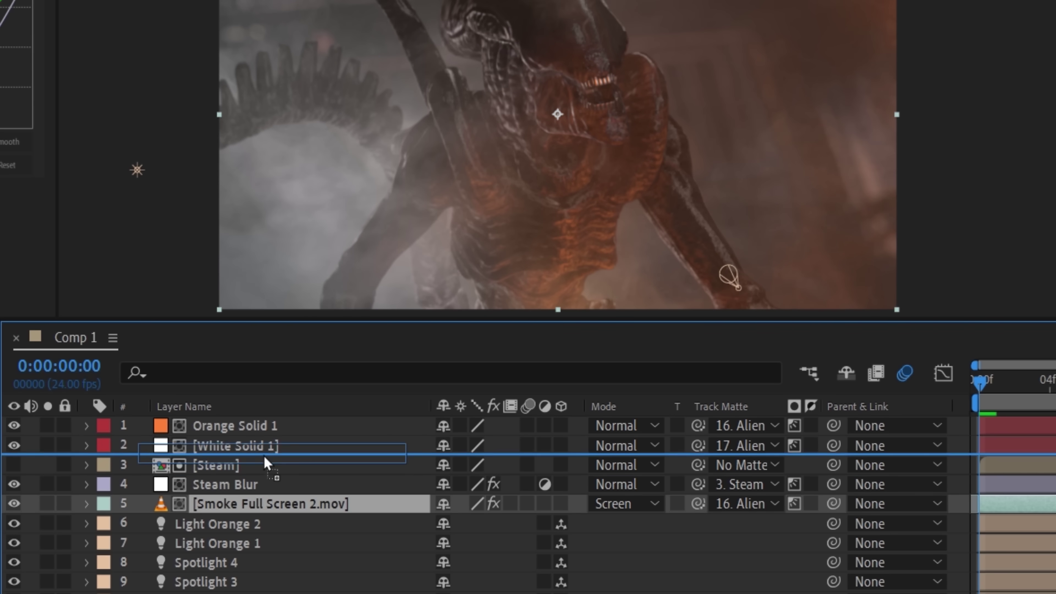
pyautogui.moveTo(264, 455); pyautogui.dragTo(263, 454)
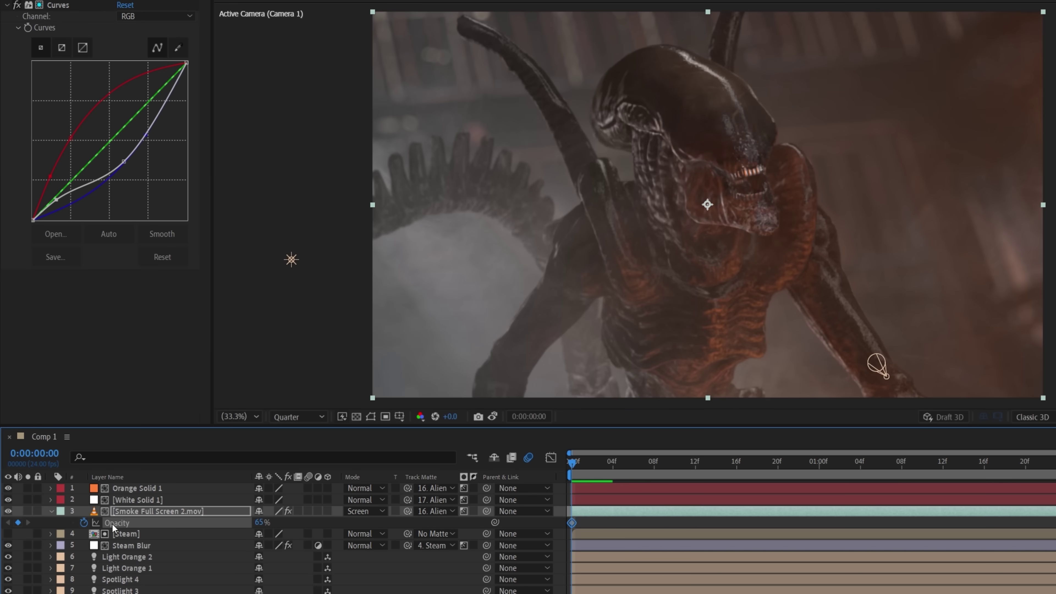
# Step: Keyframe the smoke layer's Opacity at varying values so it flickers
pyautogui.press('t')
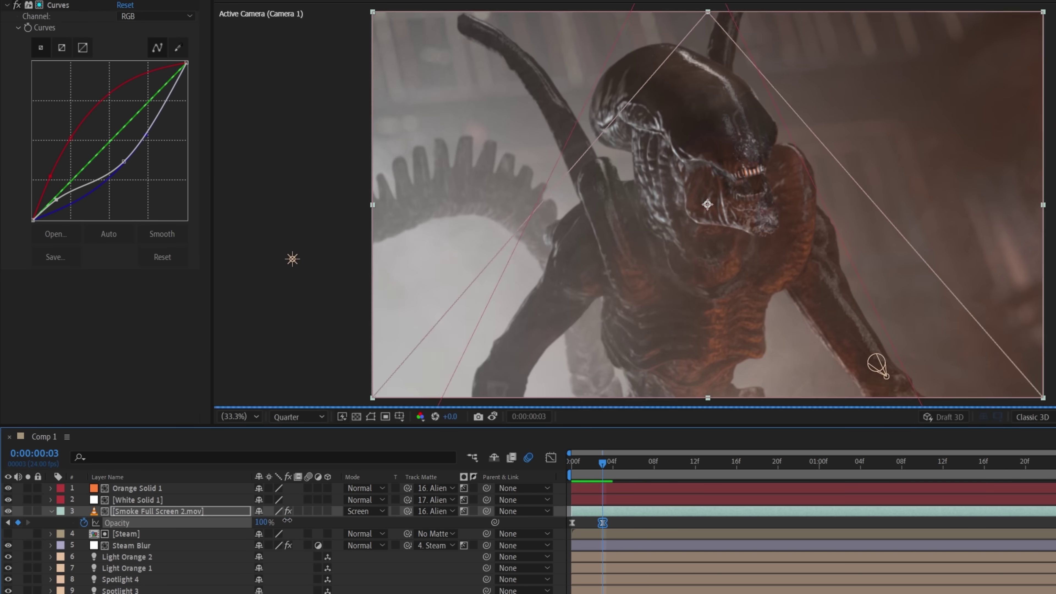
pyautogui.press('pagedown')
pyautogui.press('pagedown')
pyautogui.moveTo(260, 523); pyautogui.dragTo(291, 522)
pyautogui.press('pagedown')
pyautogui.press('pagedown')
pyautogui.press('pagedown')
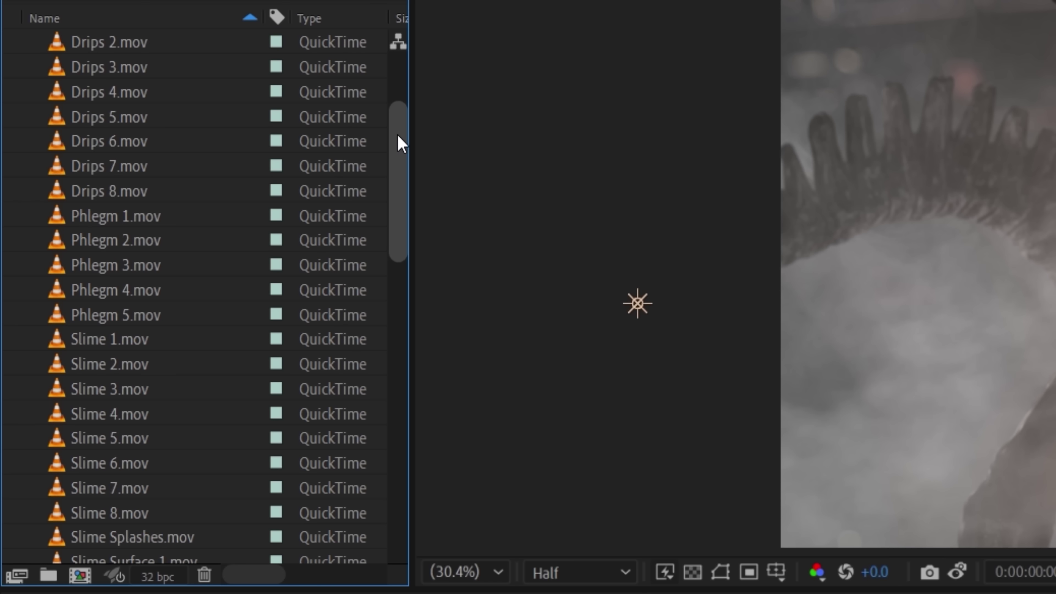
# Step: Place the slime clip into the Comp 1 timeline
pyautogui.moveTo(398, 192); pyautogui.dragTo(402, 339)
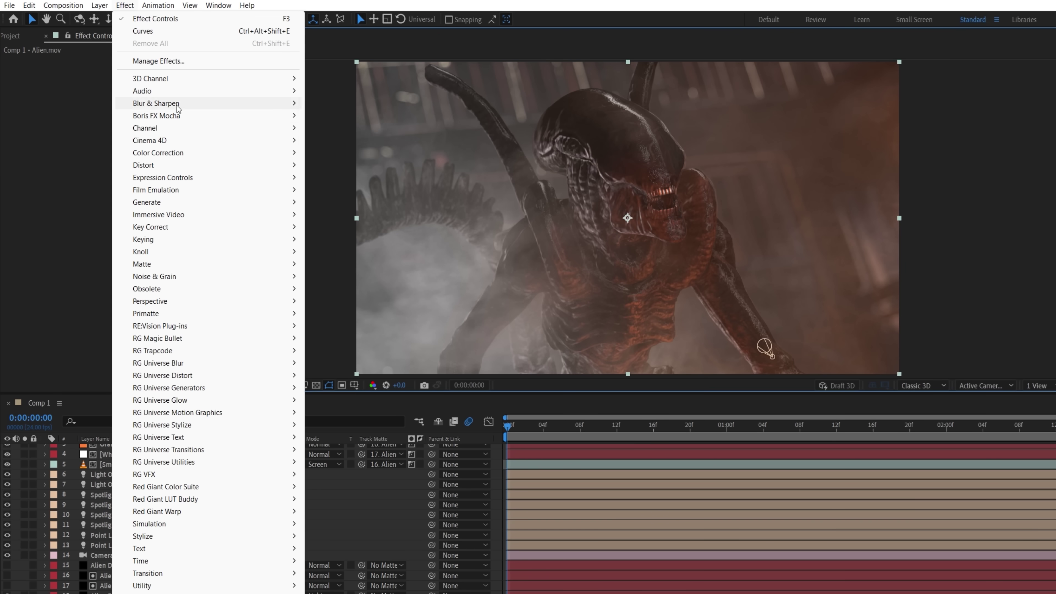
# Step: Apply Mocha Pro to Dome Slime, track the dome mesh forward, and matte it with the alien depth layer
pyautogui.moveTo(166, 115)
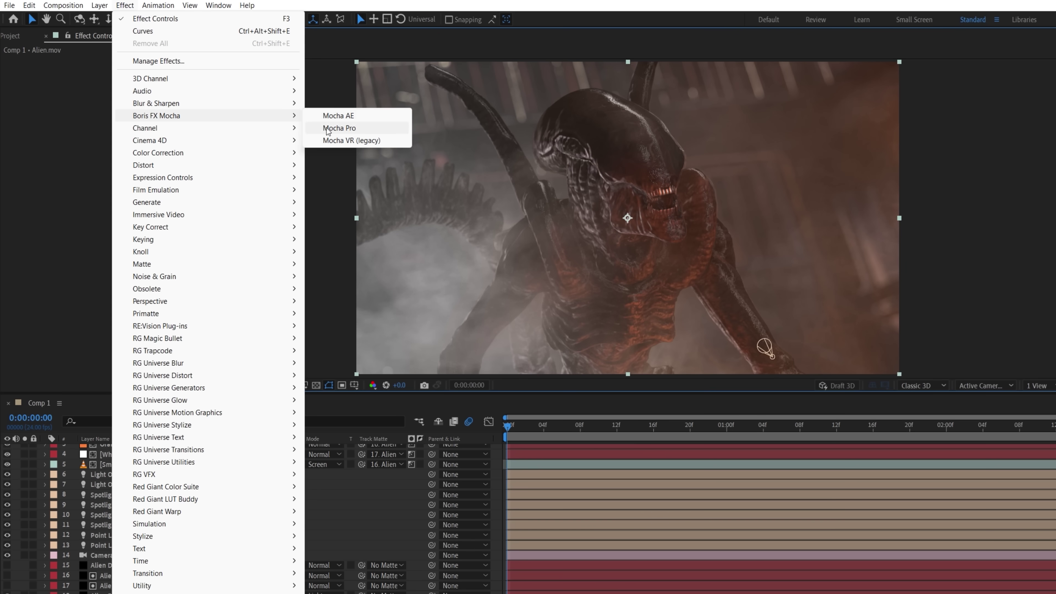
pyautogui.click(328, 129)
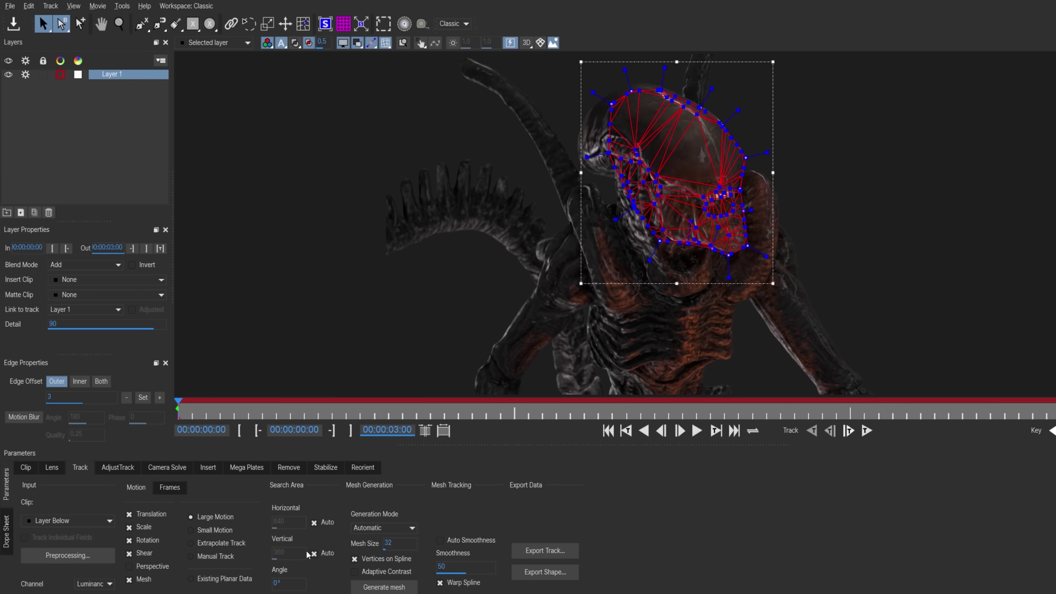
pyautogui.click(867, 431)
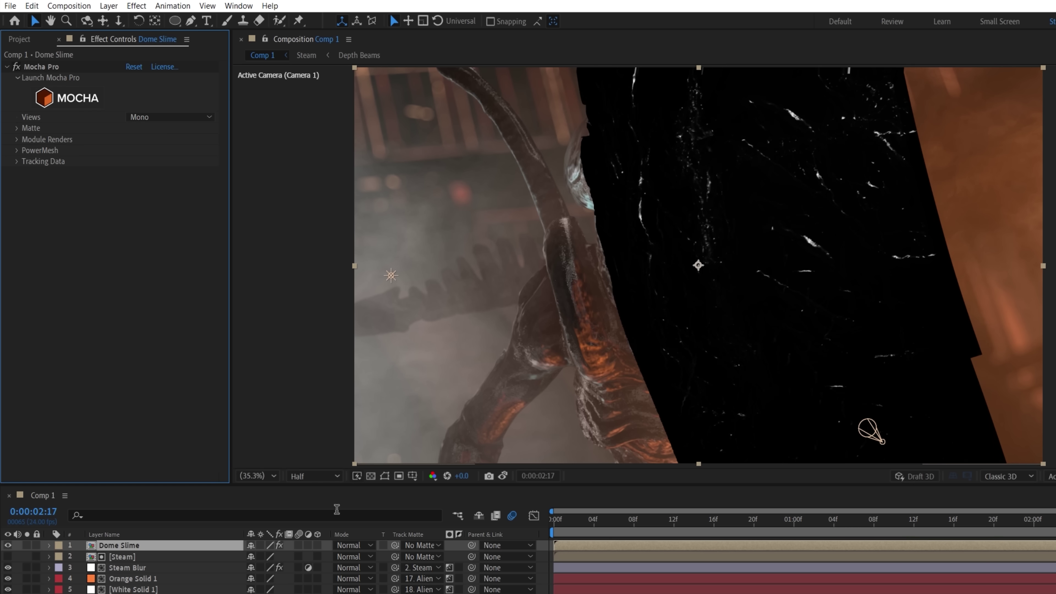
pyautogui.click(420, 545)
pyautogui.click(478, 439)
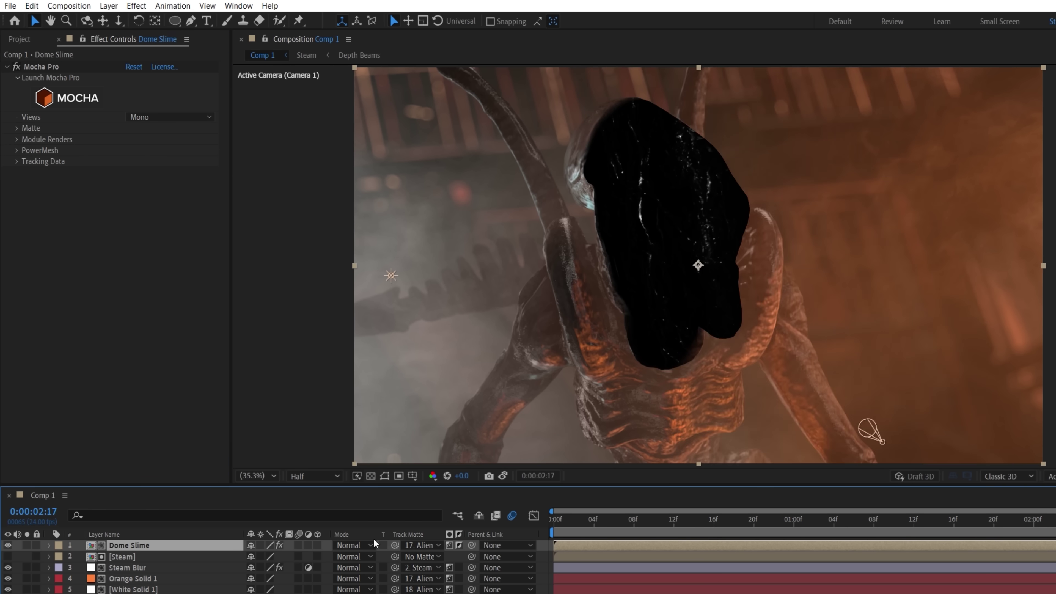
# Step: Set Dome Slime to Color Dodge blending and matte Mouth Phlegm with Alien Depth 3
pyautogui.click(353, 545)
pyautogui.click(373, 162)
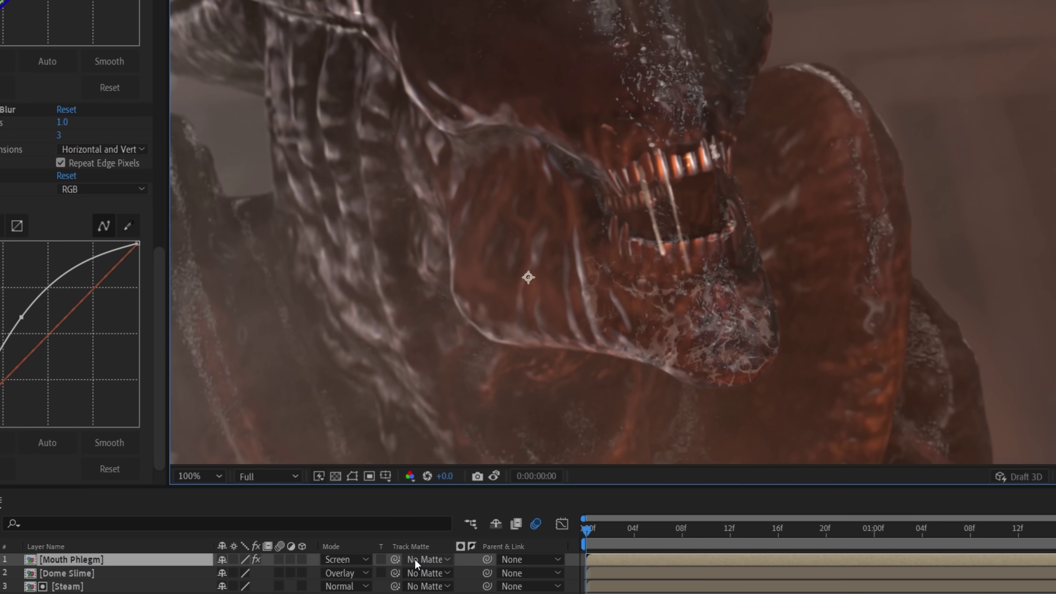
pyautogui.click(416, 559)
pyautogui.click(457, 415)
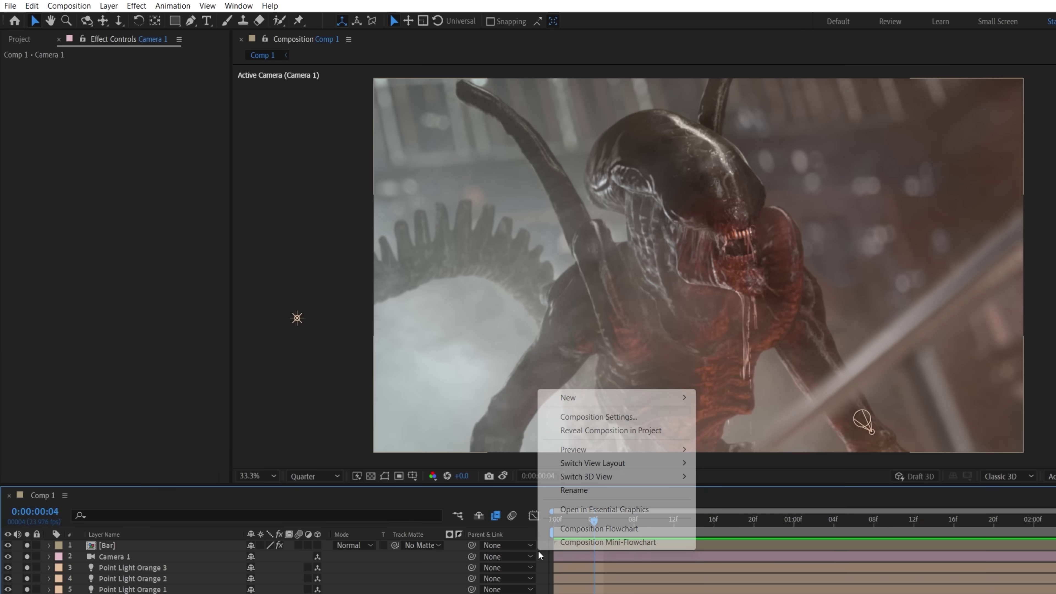
# Step: Apply Optical Glow to the Glow layer
pyautogui.click(137, 6)
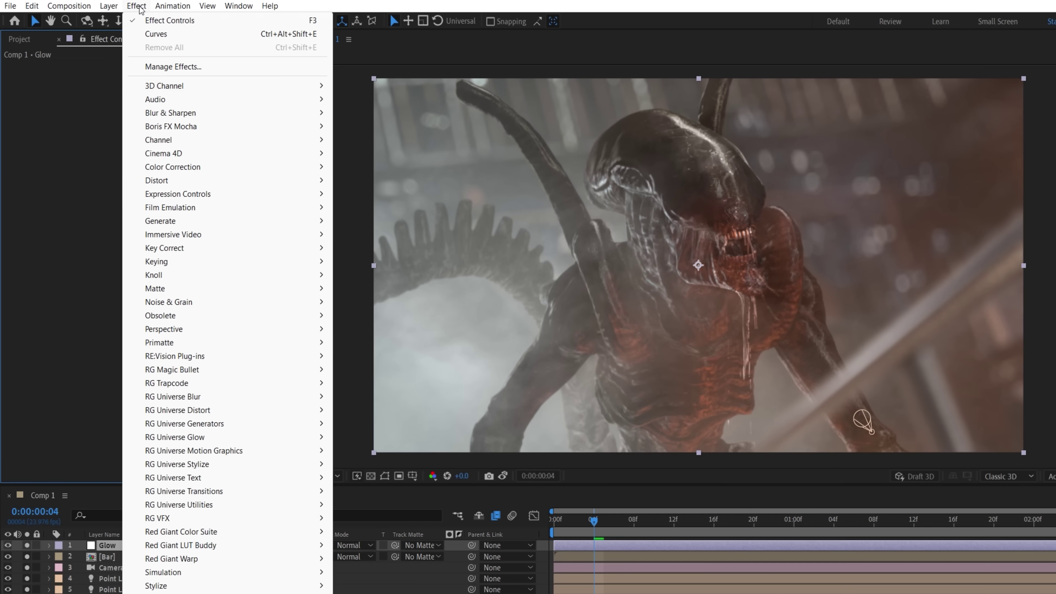